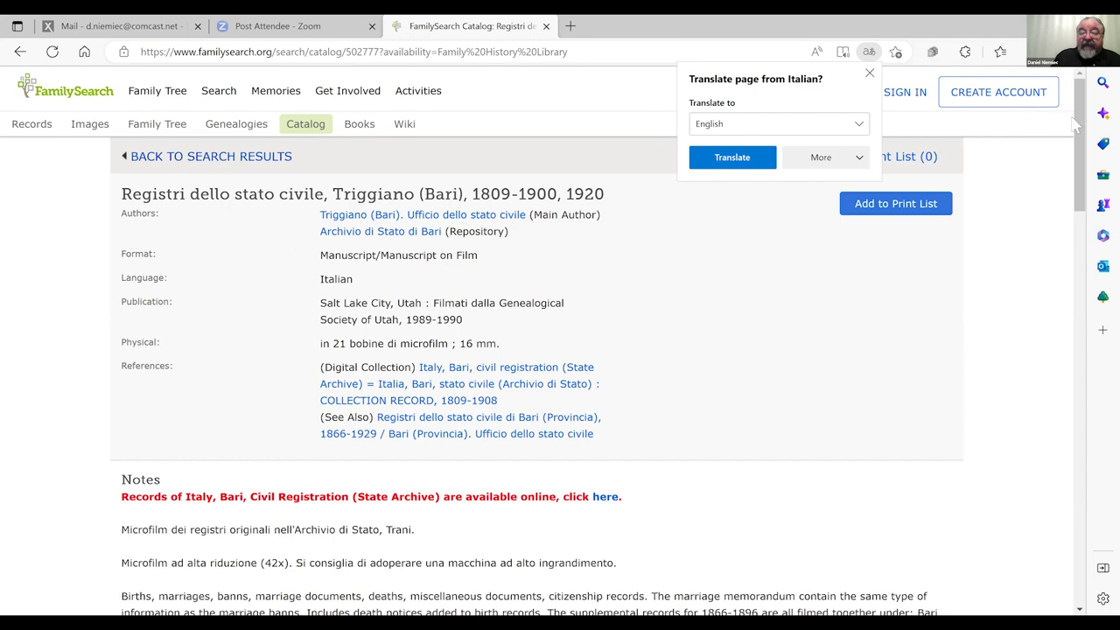
# Sign in to the FamilySearch account with the saved credentials
pyautogui.click(911, 103)
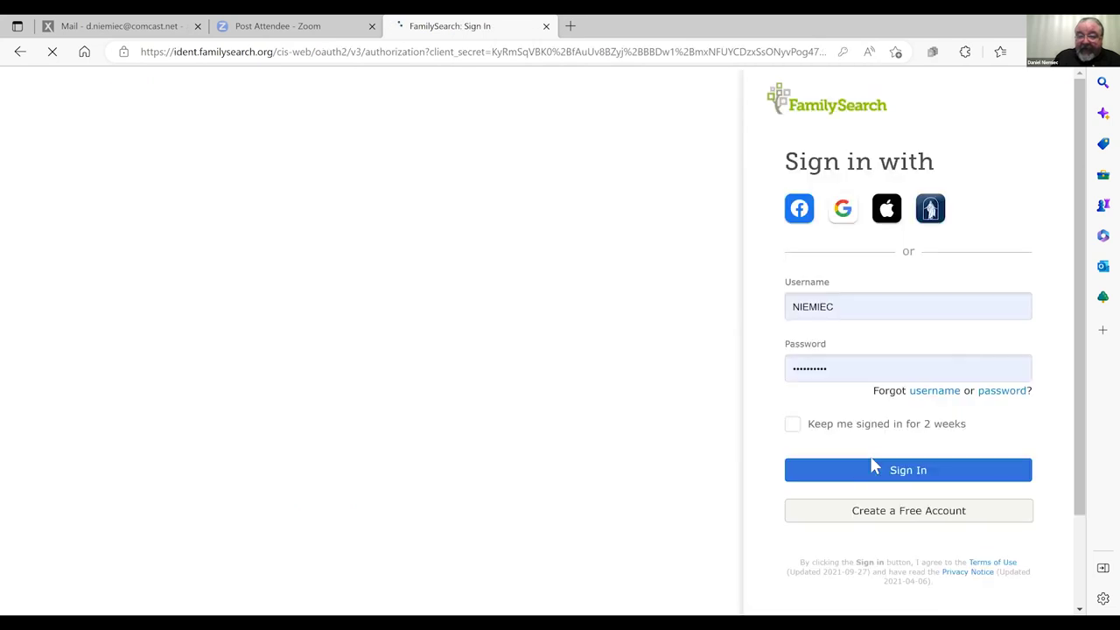
pyautogui.click(860, 472)
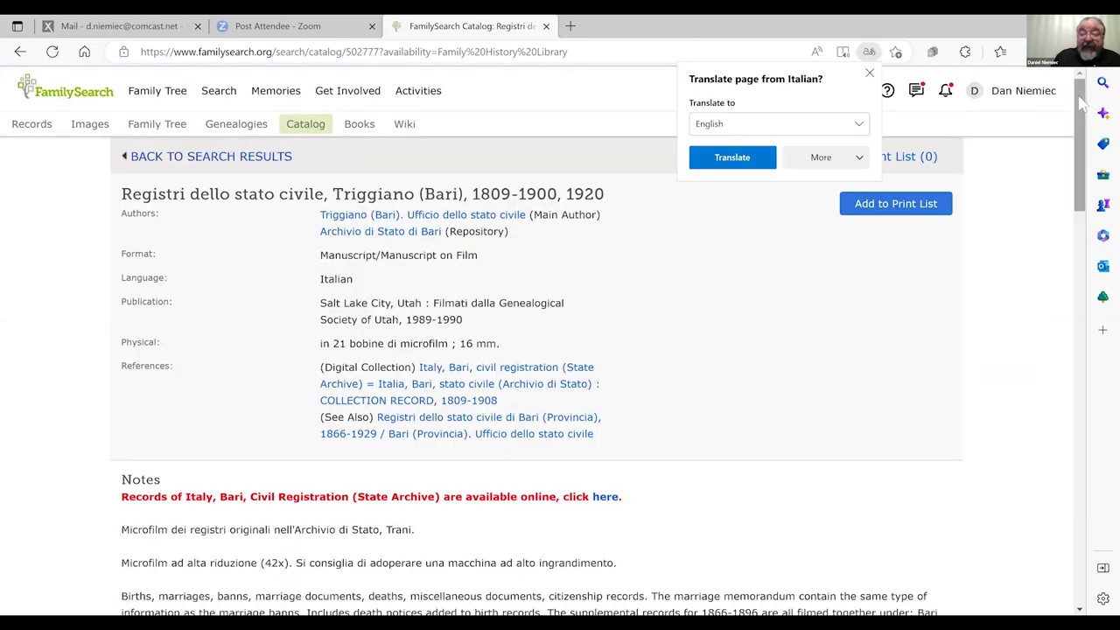
# Read the Triggiano civil registration catalog entry and open the online images of the 1920 Nati film, image group 8504330
pyautogui.scroll(-1, 1083, 105)
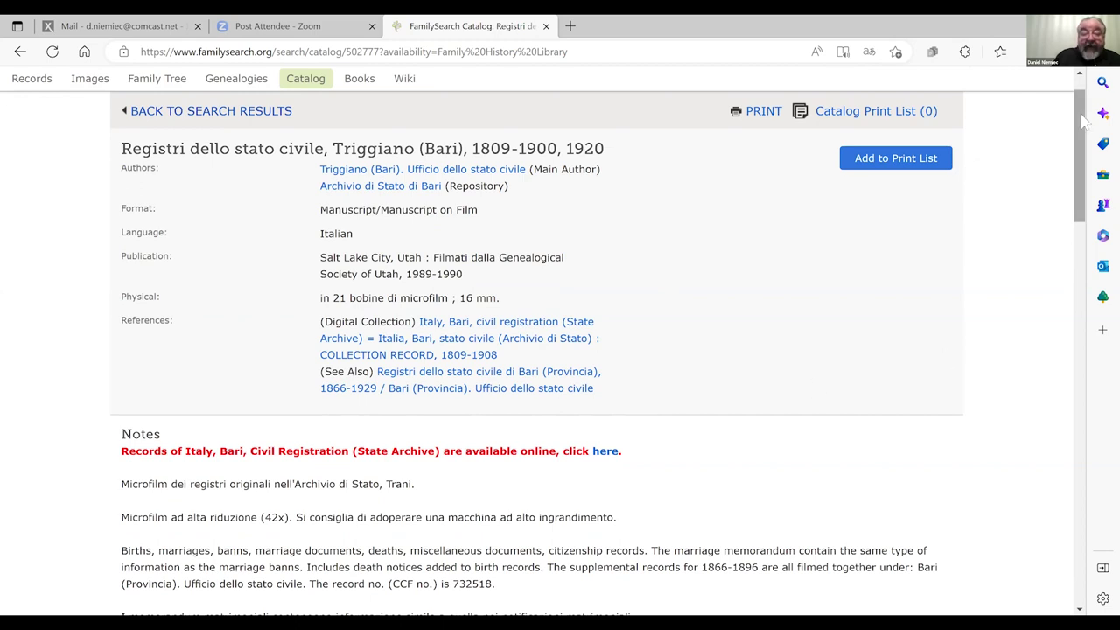
pyautogui.scroll(-1, 1085, 136)
pyautogui.scroll(-3, 1085, 140)
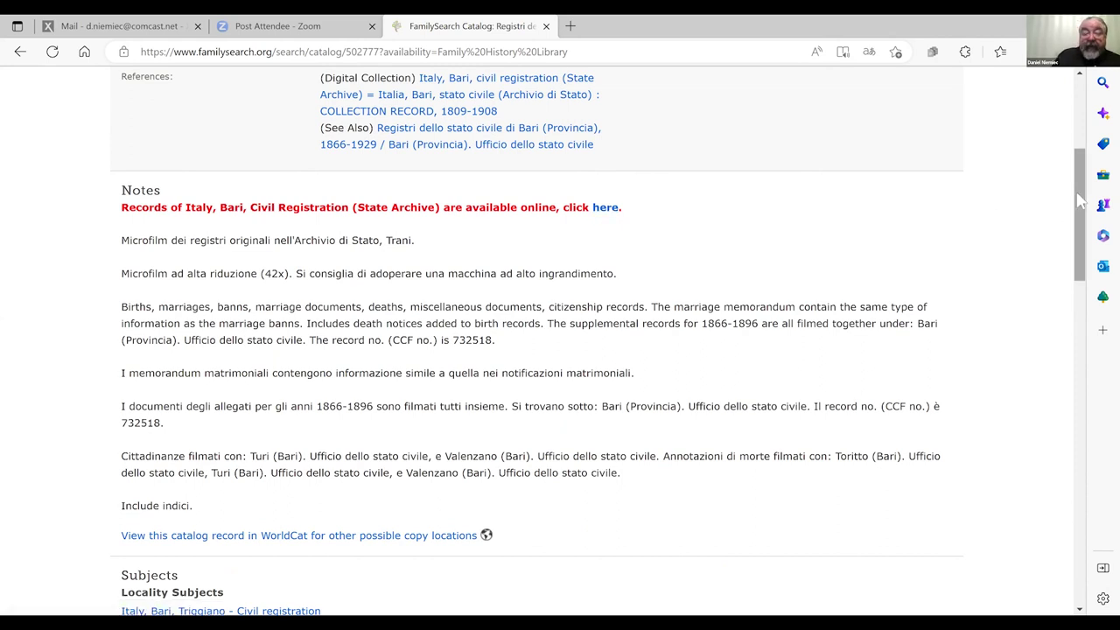
pyautogui.moveTo(1080, 205); pyautogui.dragTo(1096, 343)
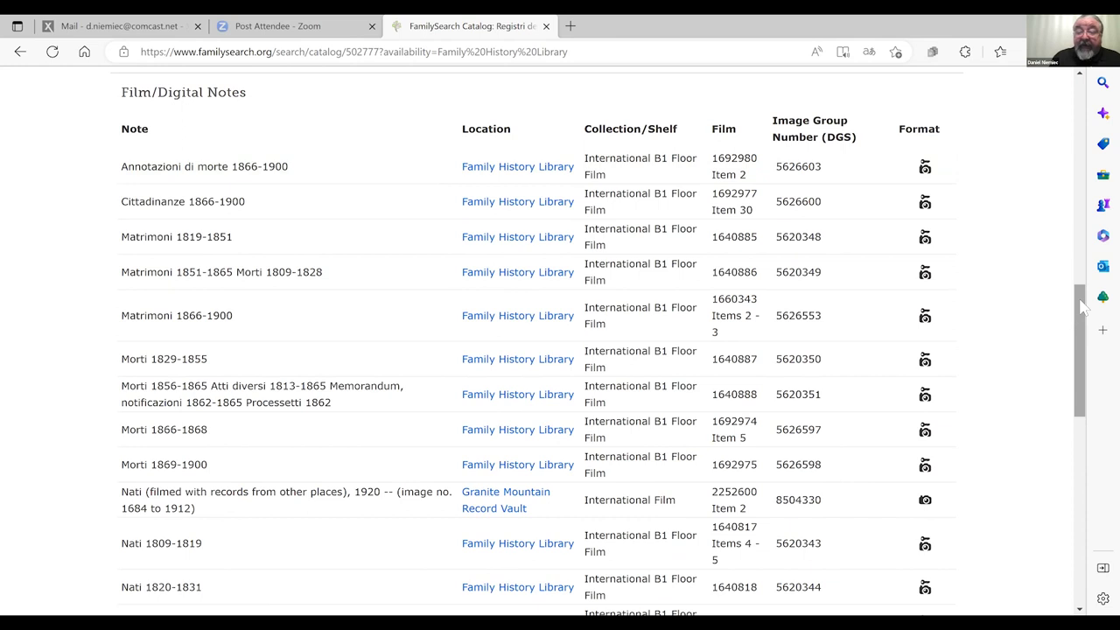
pyautogui.moveTo(1082, 306); pyautogui.dragTo(1082, 378)
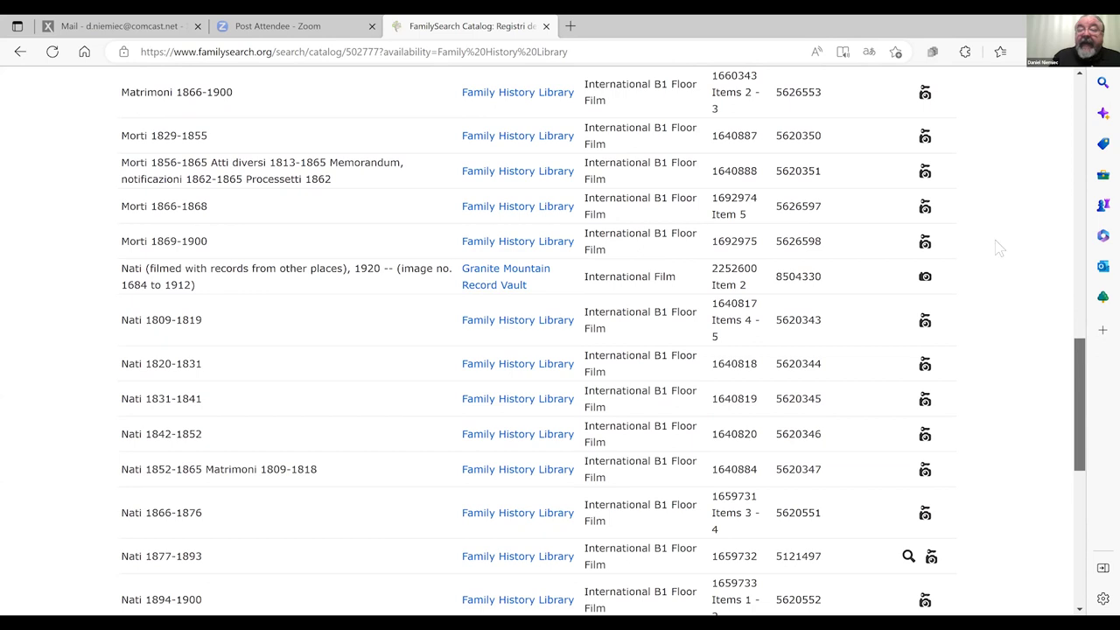
pyautogui.scroll(-1, 963, 223)
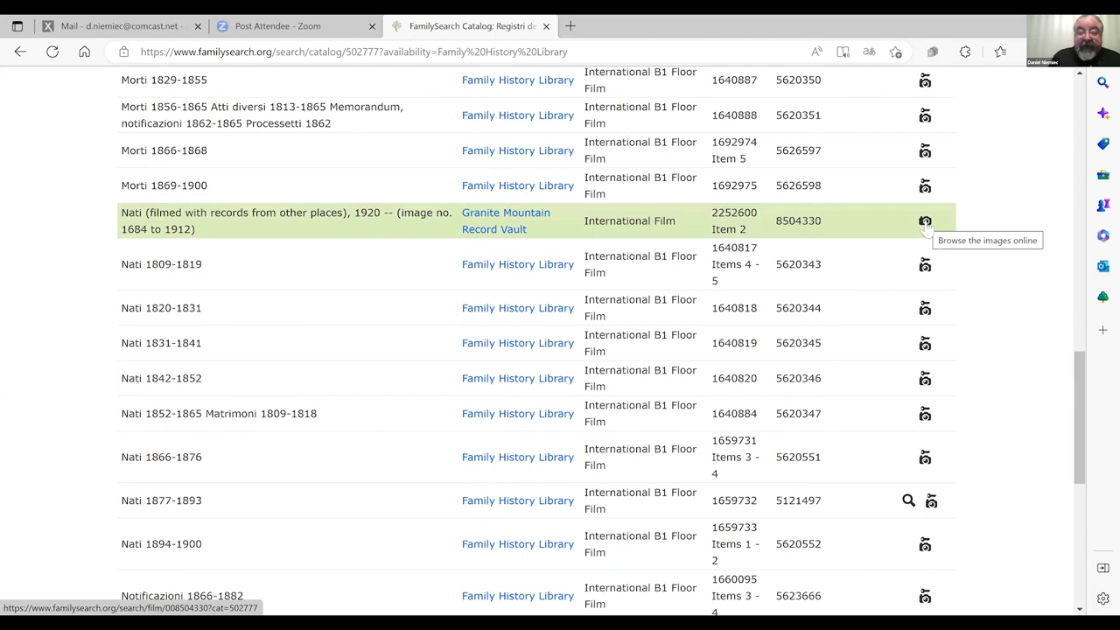
pyautogui.click(925, 221)
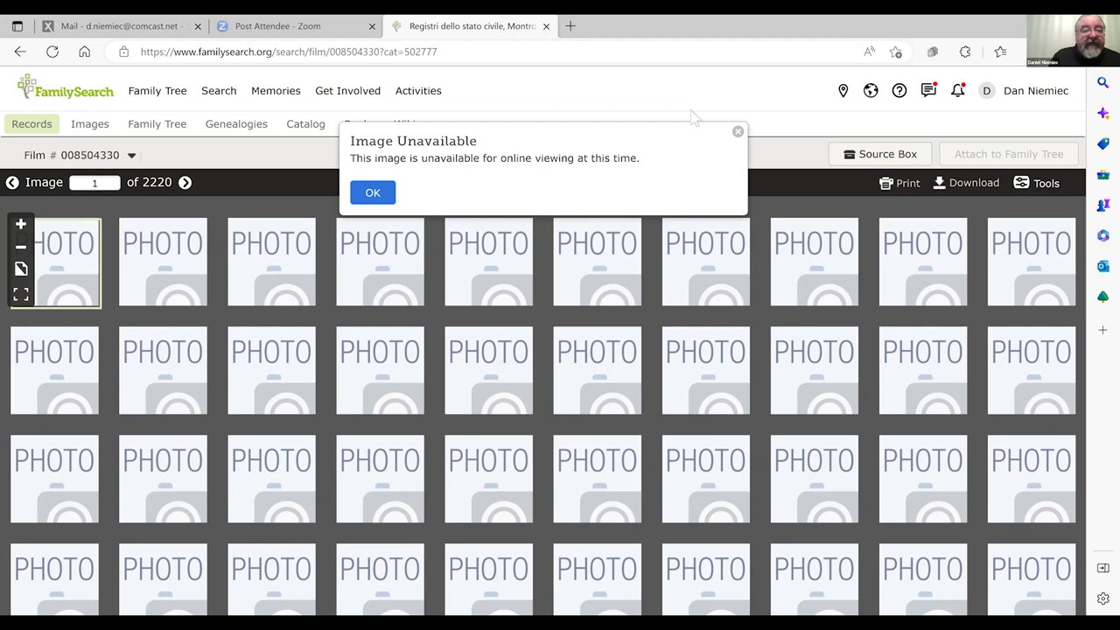
# Return to the catalog entry's film list and open the index search for Nati 1877-1893, image group 5121497
pyautogui.click(20, 52)
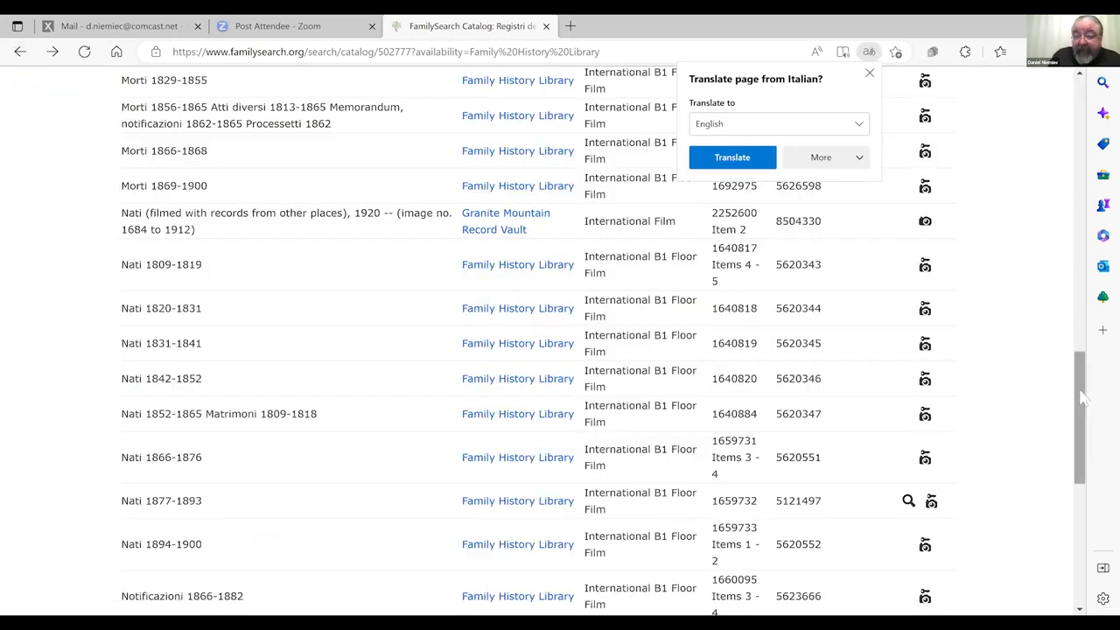
pyautogui.click(1083, 398)
pyautogui.scroll(-1, 1084, 420)
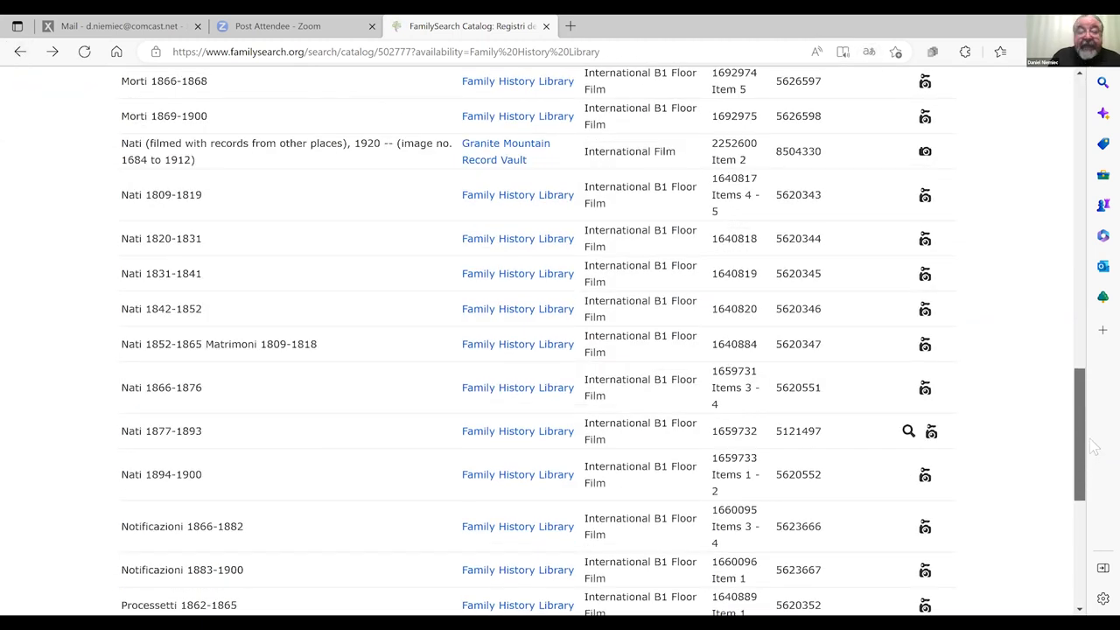
pyautogui.scroll(-2, 1093, 447)
pyautogui.scroll(10, 1097, 257)
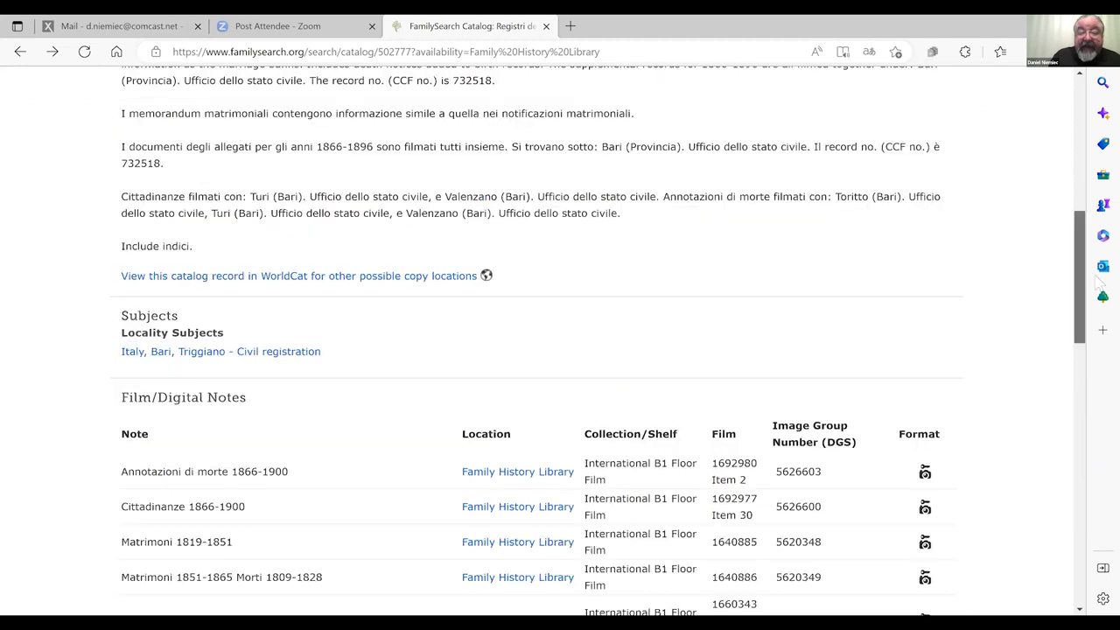
pyautogui.scroll(-8, 1105, 319)
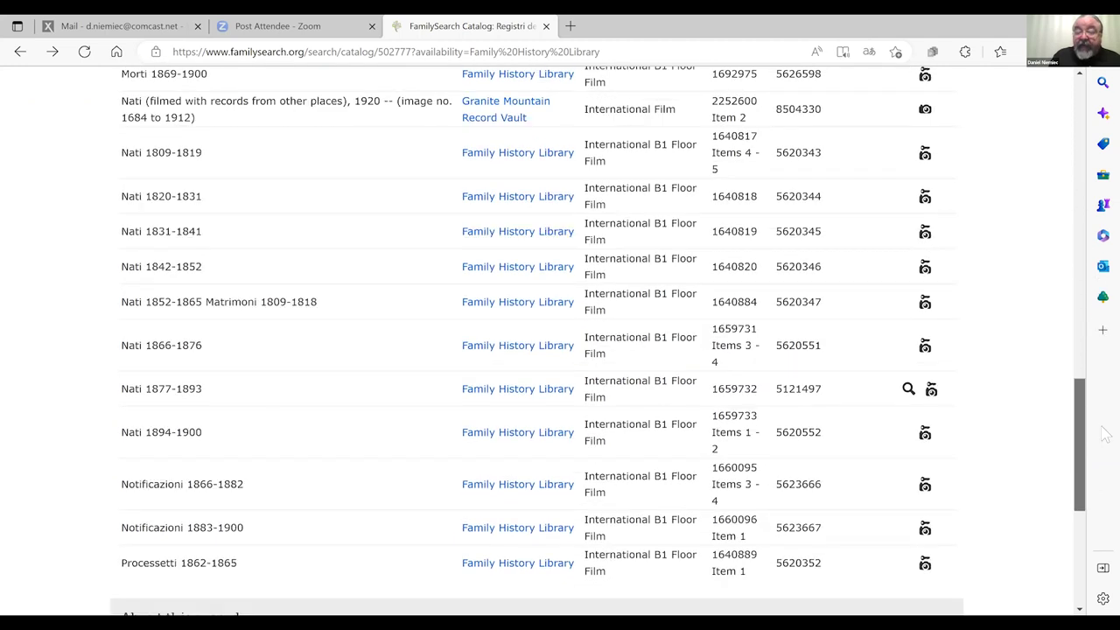
pyautogui.scroll(-1, 1105, 434)
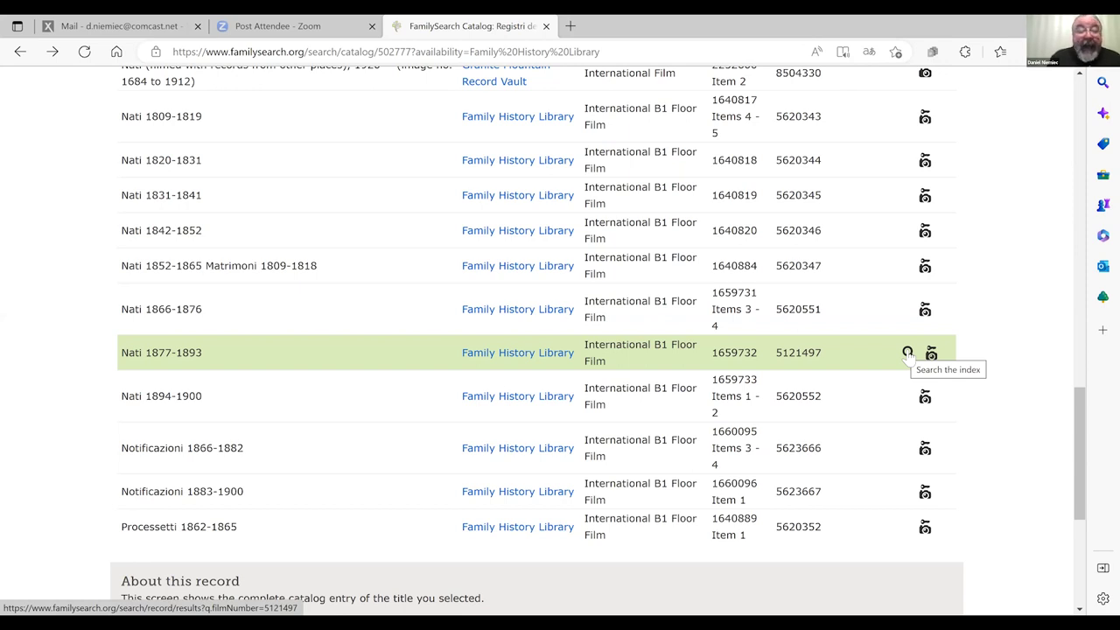
pyautogui.click(907, 352)
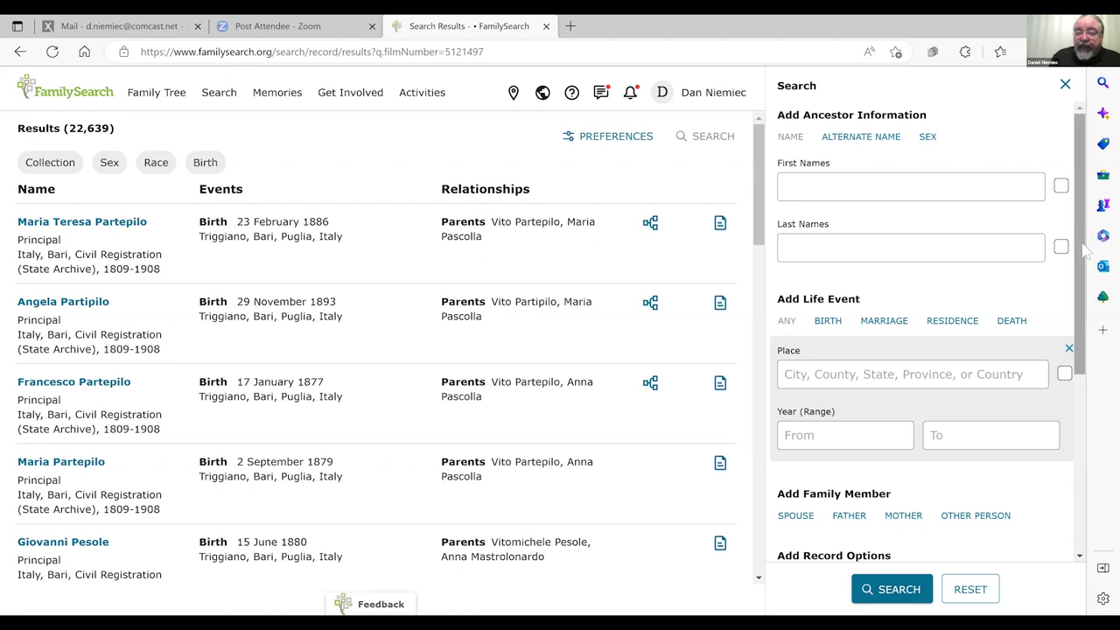
# Review the search form's record options and enter the ancestor's first and last names
pyautogui.scroll(-3, 1083, 231)
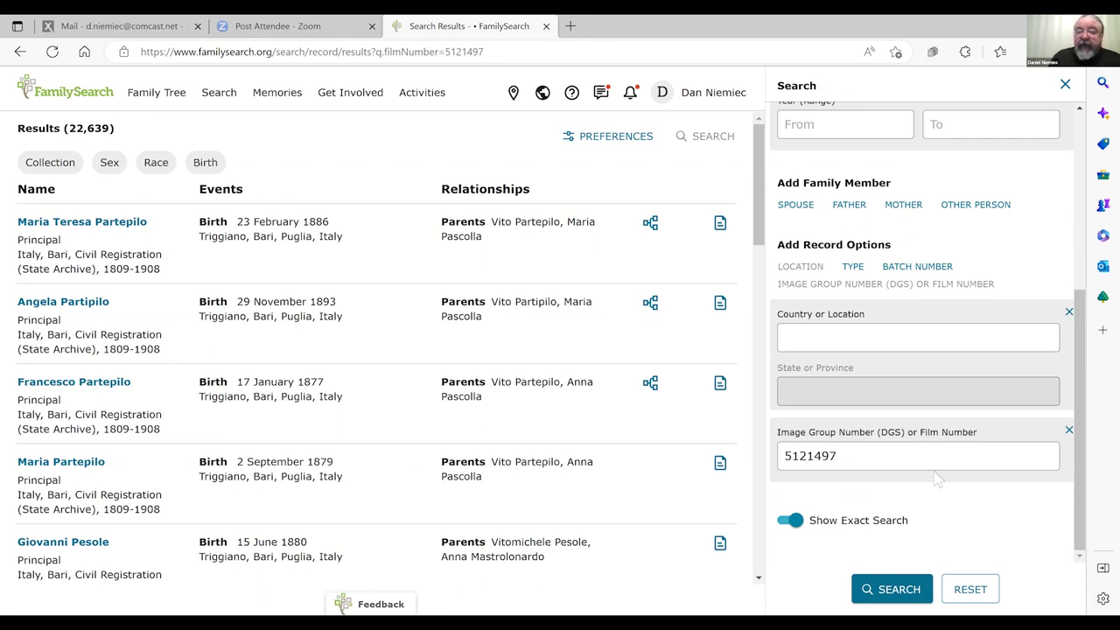
pyautogui.moveTo(1083, 507); pyautogui.dragTo(1083, 332)
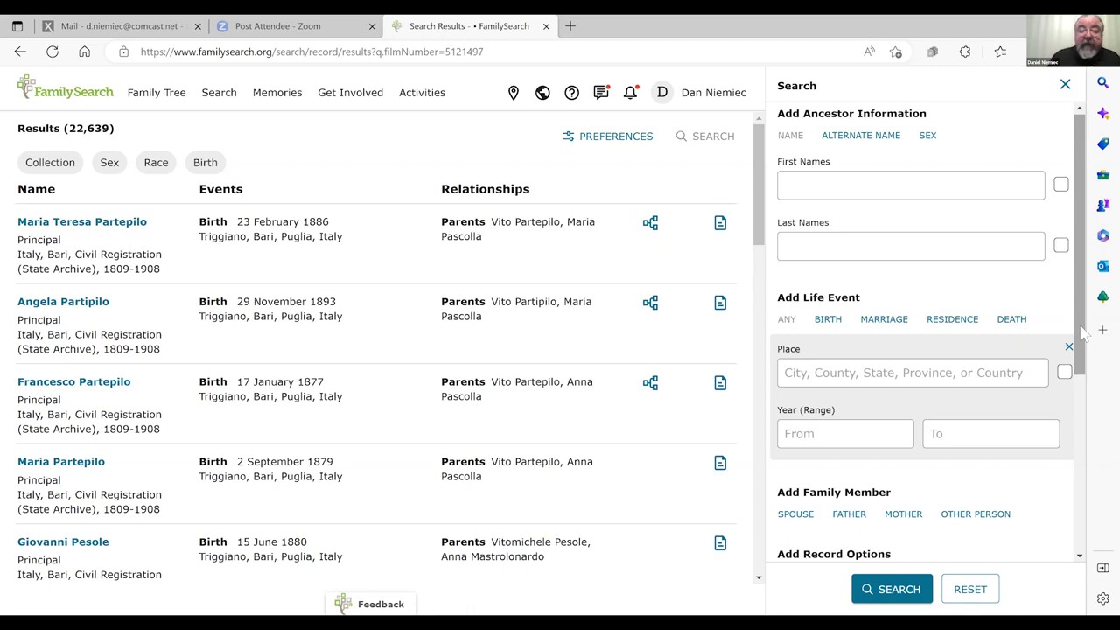
pyautogui.click(852, 186)
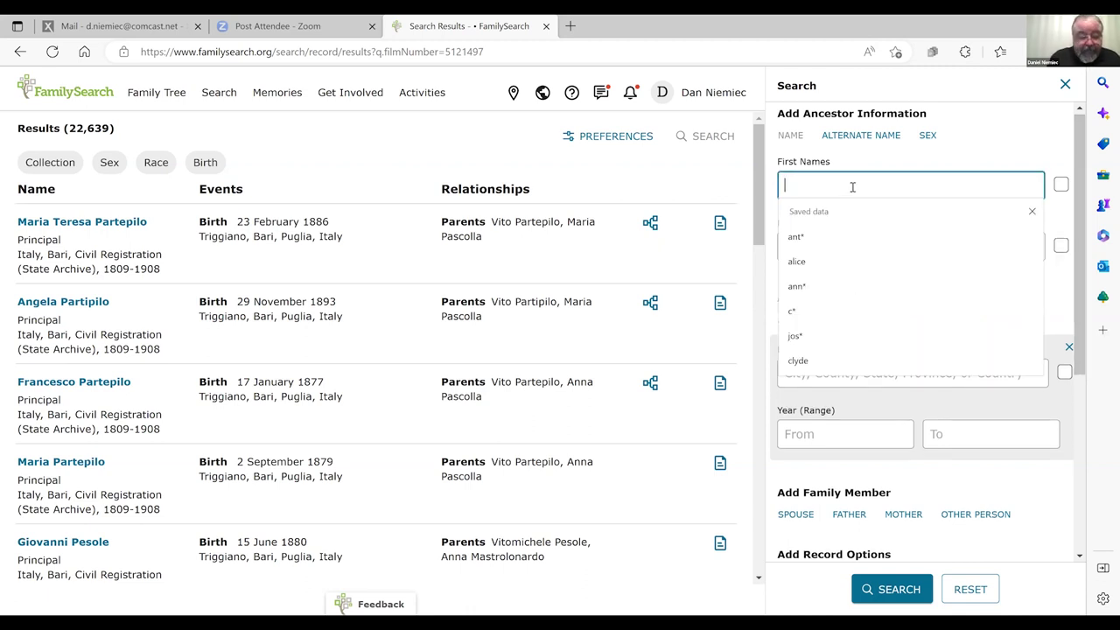
pyautogui.write('anna')
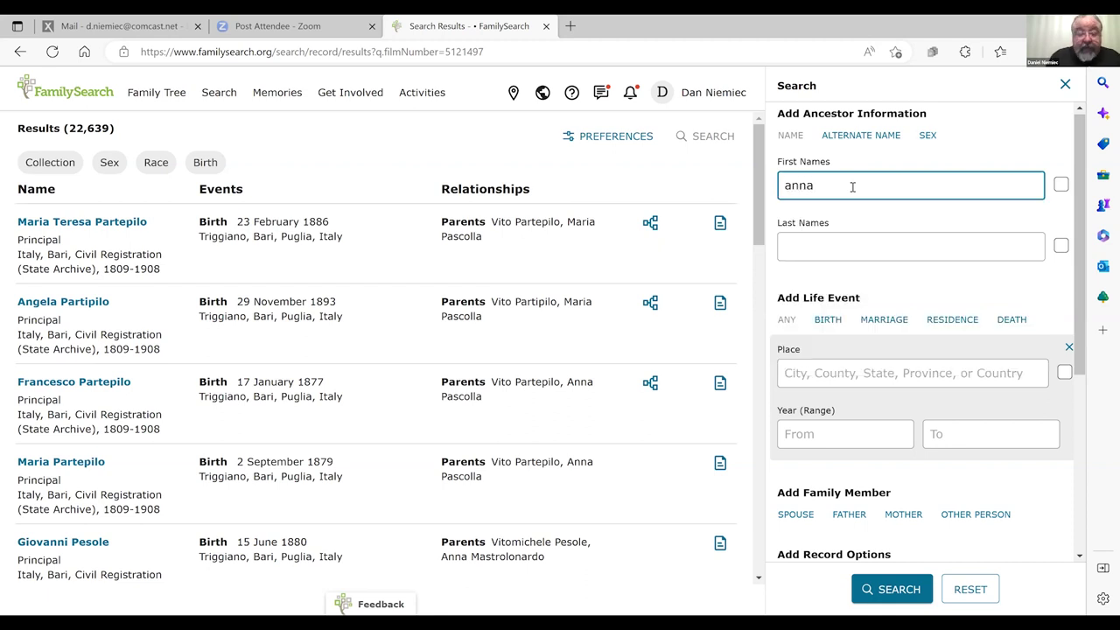
pyautogui.press('Tab')
pyautogui.press('Tab')
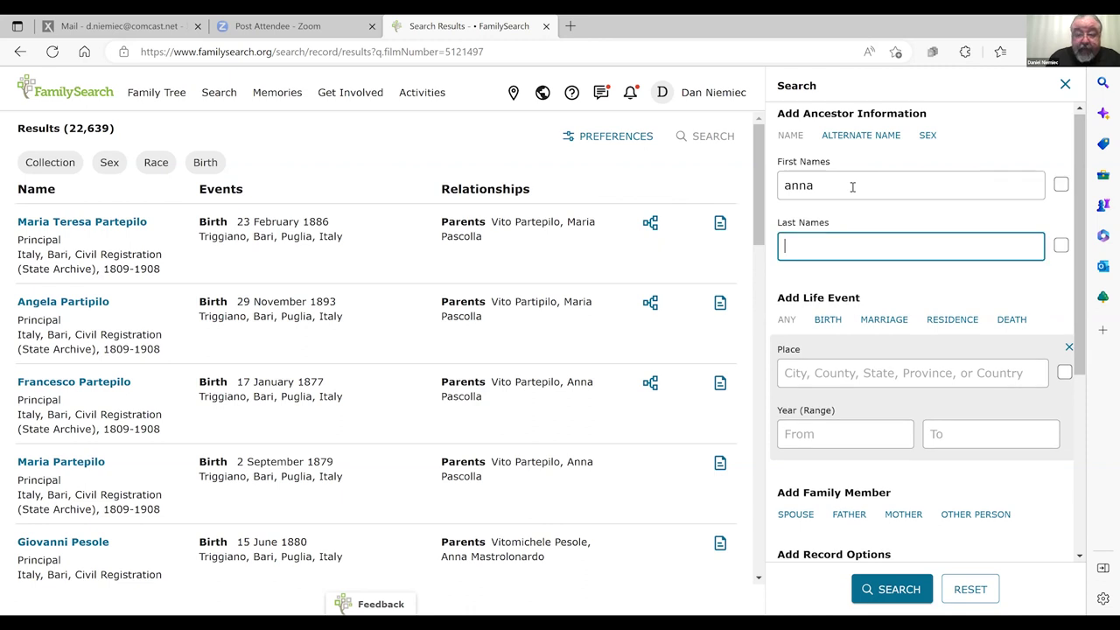
pyautogui.write('s')
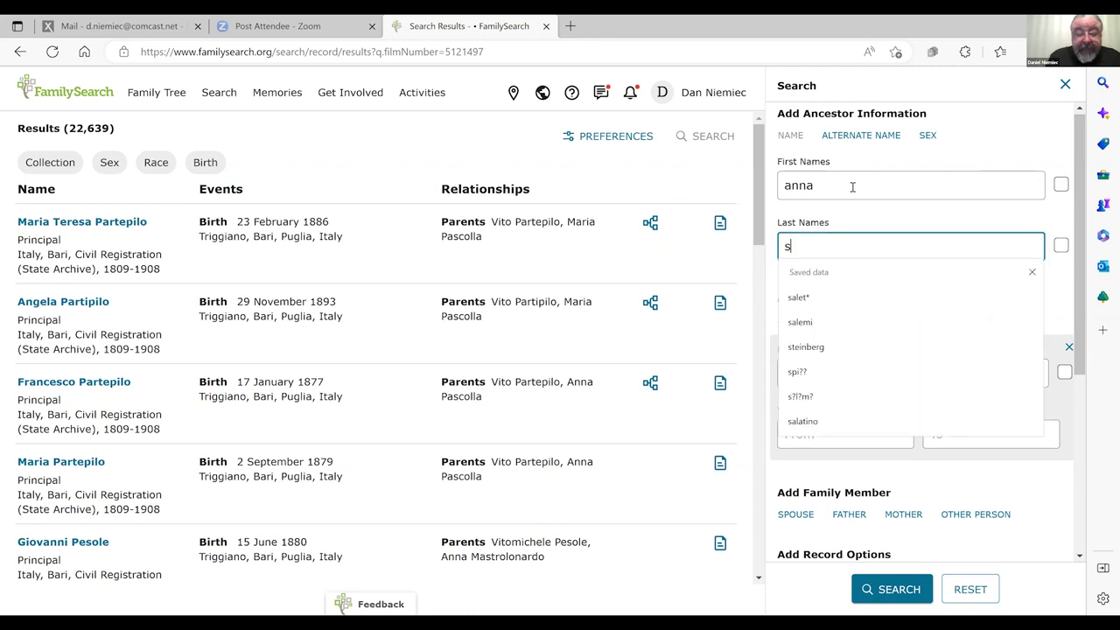
pyautogui.write('antolqua')
pyautogui.press('BackSpace')
pyautogui.press('BackSpace')
pyautogui.press('BackSpace')
pyautogui.write('iq')
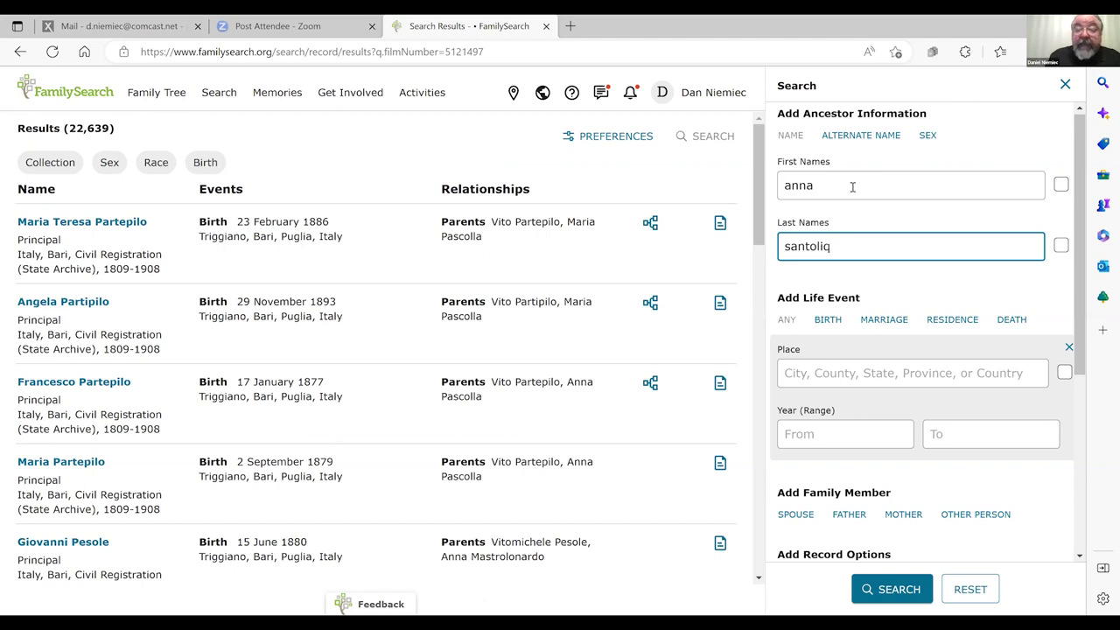
pyautogui.write('uido')
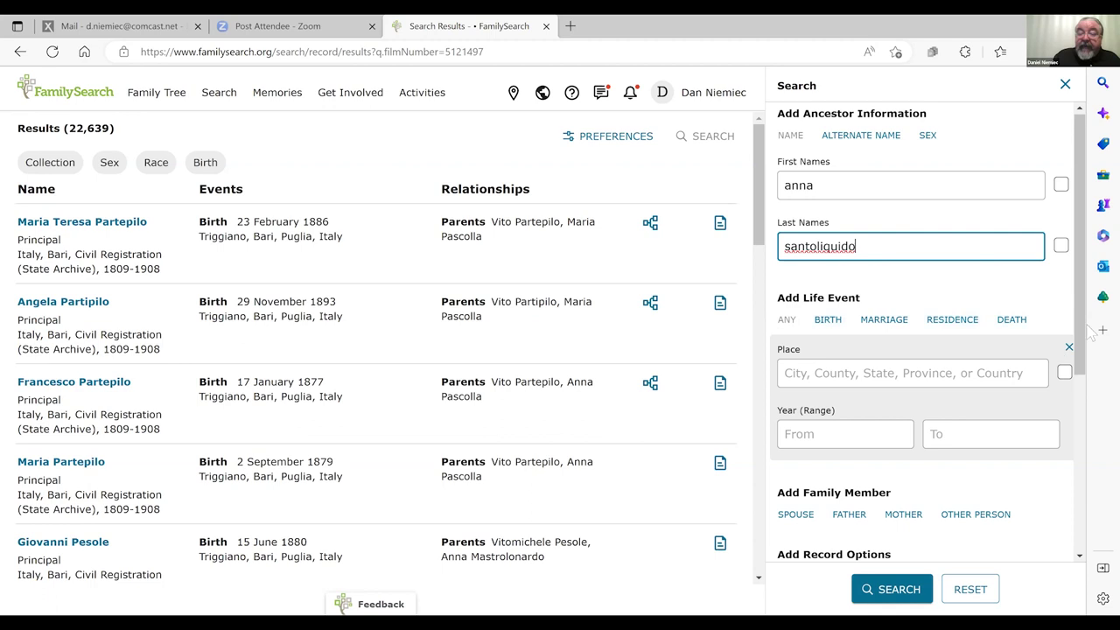
# Check the record type options, remove that filter, and search film 5121497 for the entered name
pyautogui.moveTo(1088, 372); pyautogui.dragTo(1100, 472)
pyautogui.scroll(-1, 963, 394)
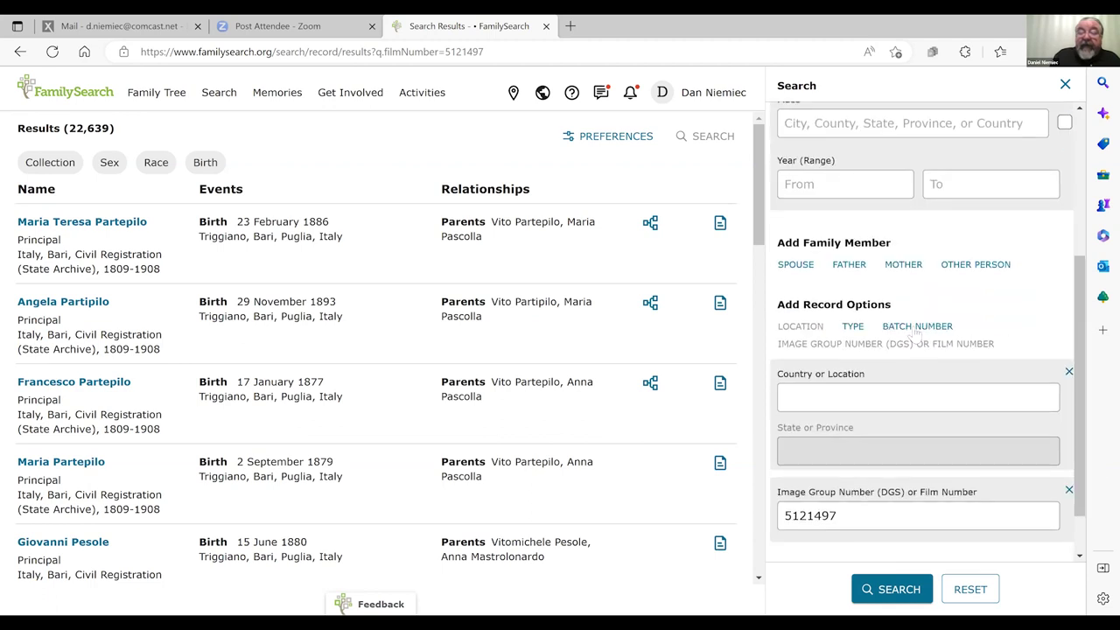
pyautogui.click(847, 323)
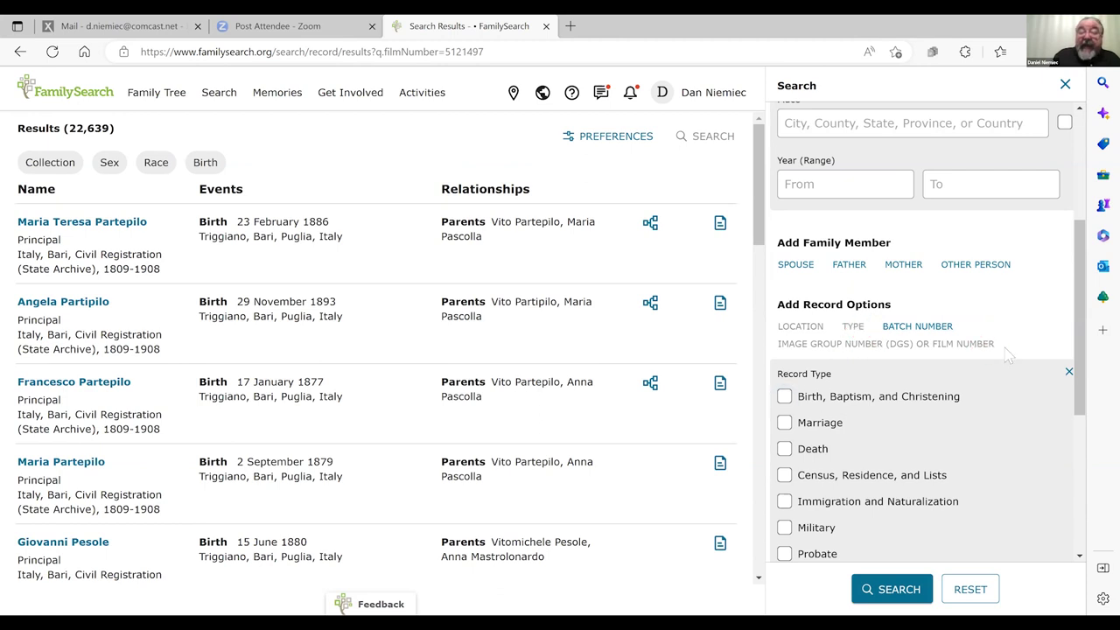
pyautogui.click(1068, 372)
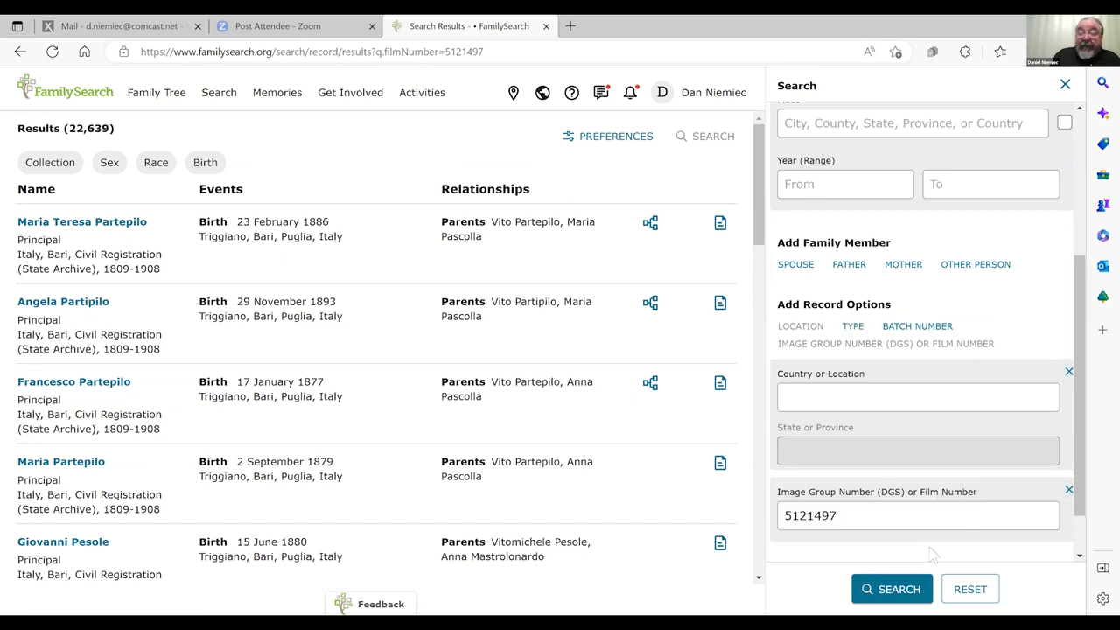
pyautogui.click(897, 593)
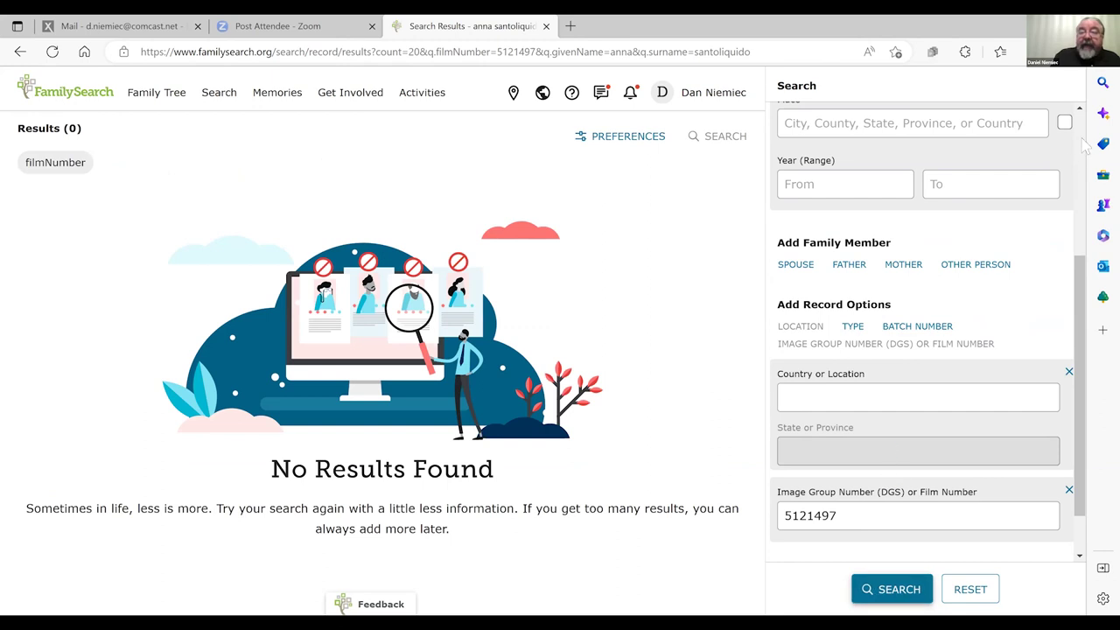
# Try the search with spelling variants of the last name, replacing its "i" with "e" and its "q" with "g"
pyautogui.scroll(3, 1068, 149)
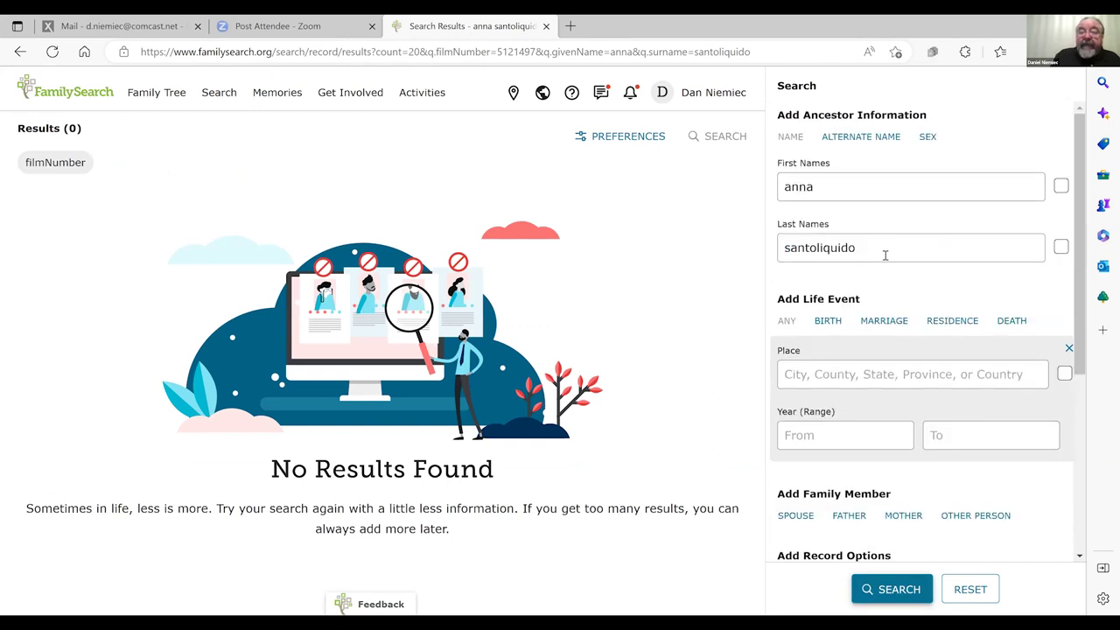
pyautogui.click(826, 248)
pyautogui.press('BackSpace')
pyautogui.write('e')
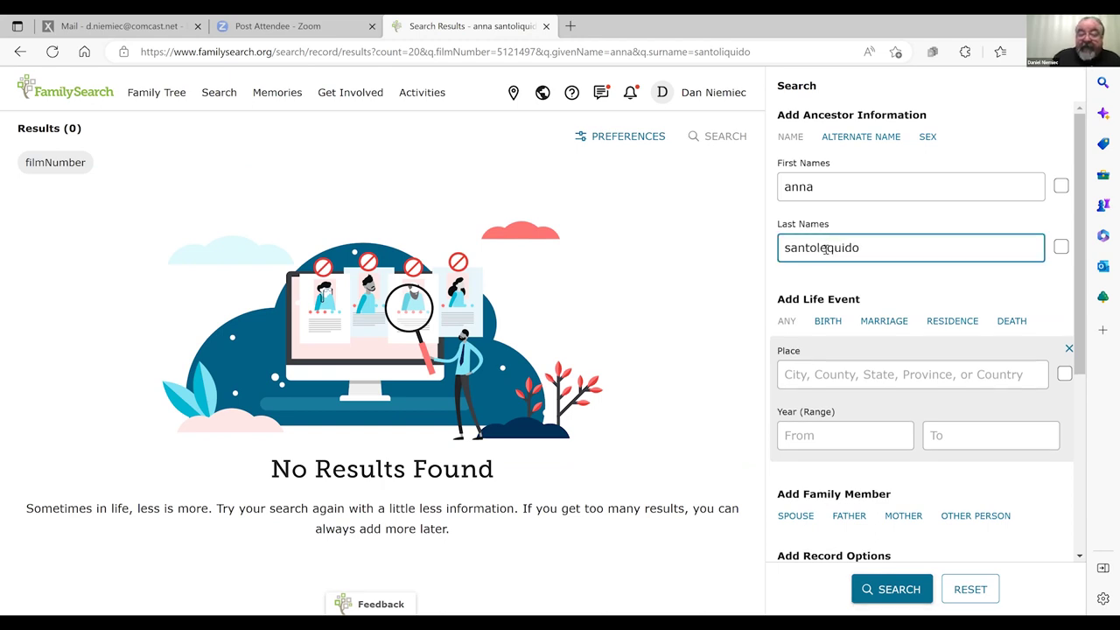
pyautogui.press('Return')
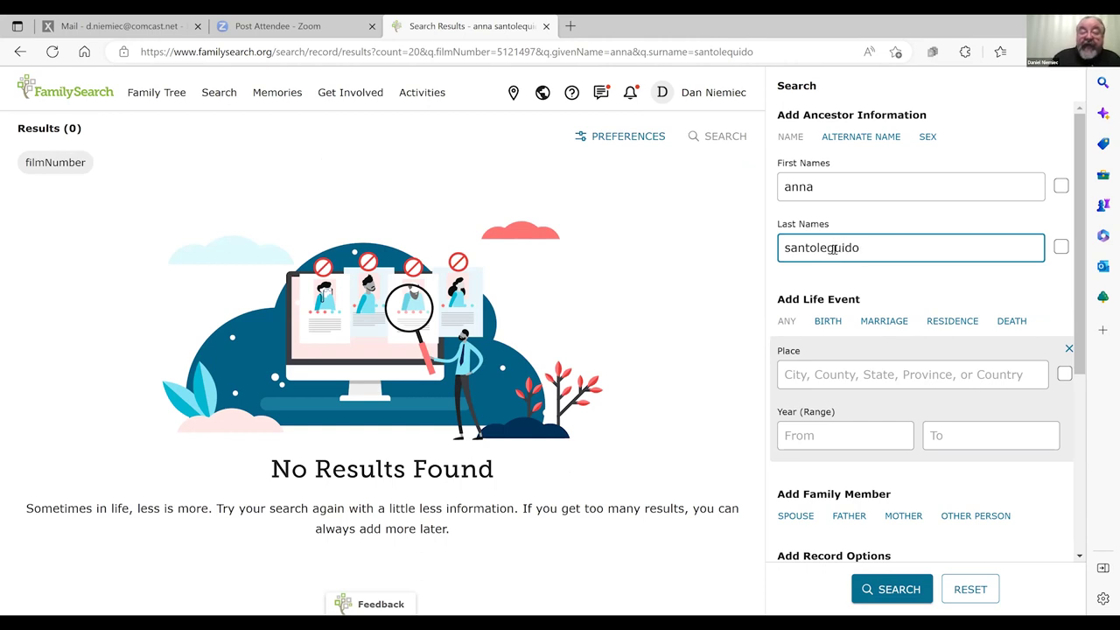
pyautogui.press('Return')
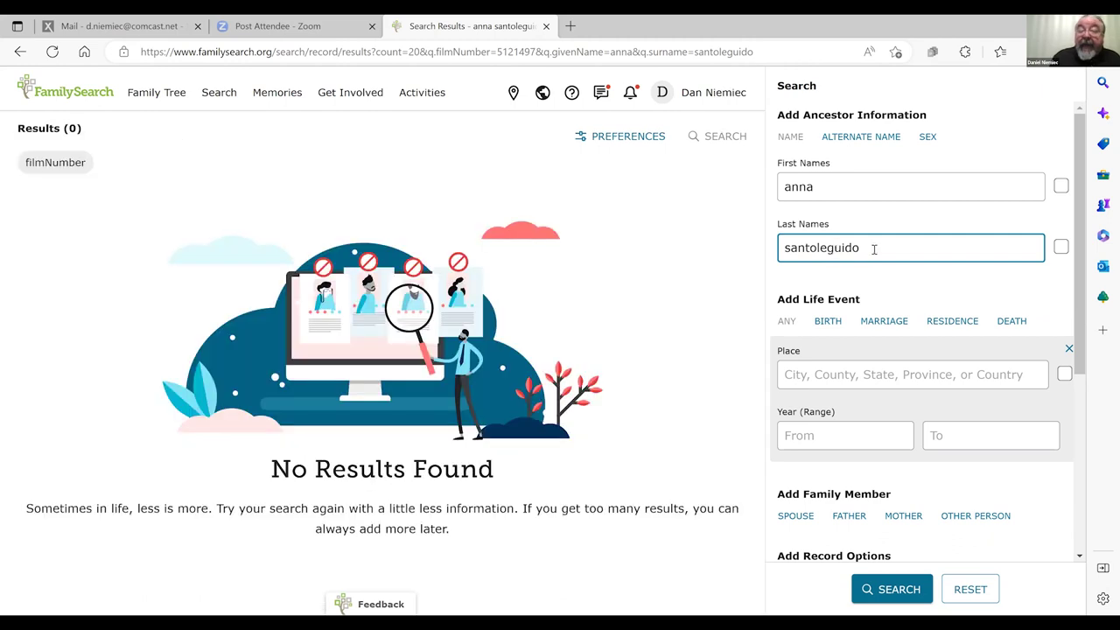
# Search with the last name shortened to its first five letters plus an asterisk wildcard, and open the matching 1891 birth record
pyautogui.moveTo(872, 248); pyautogui.dragTo(711, 274)
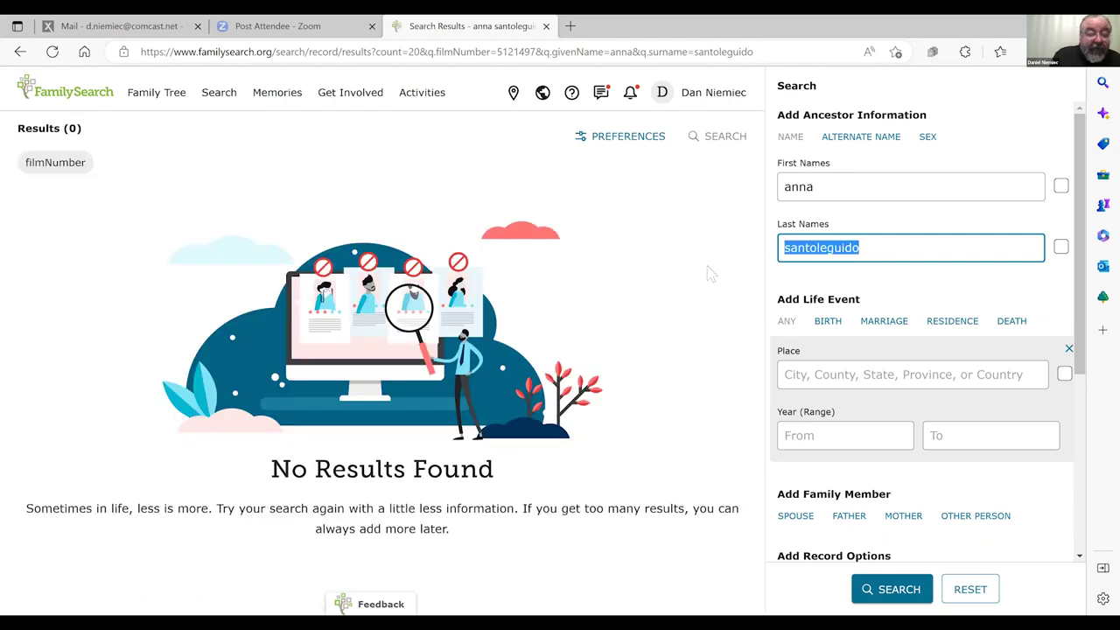
pyautogui.write('sa')
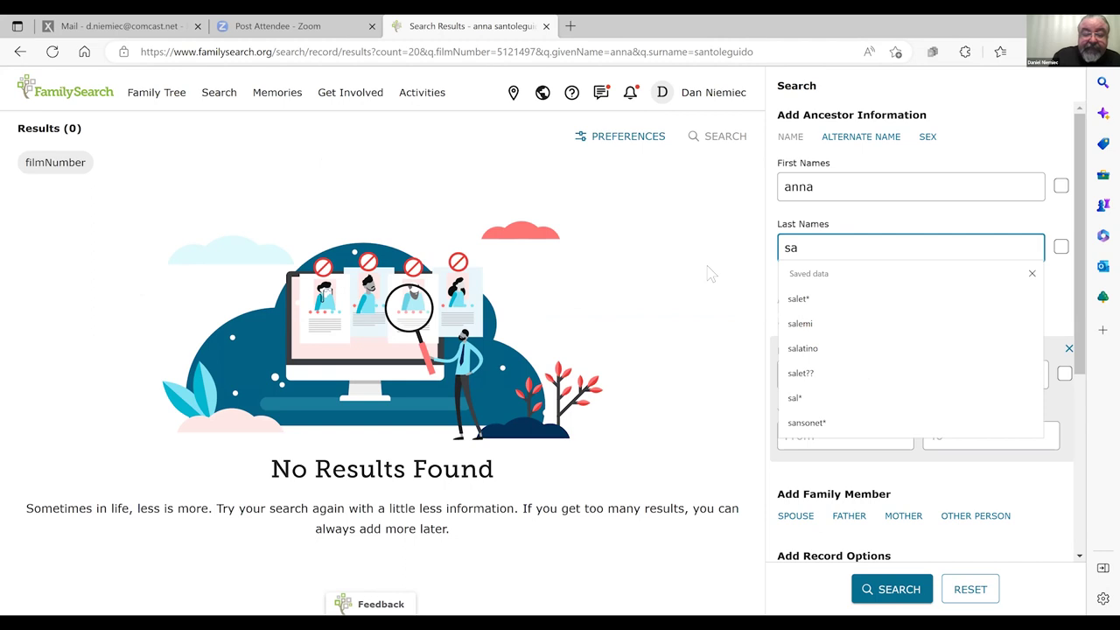
pyautogui.write('nto*')
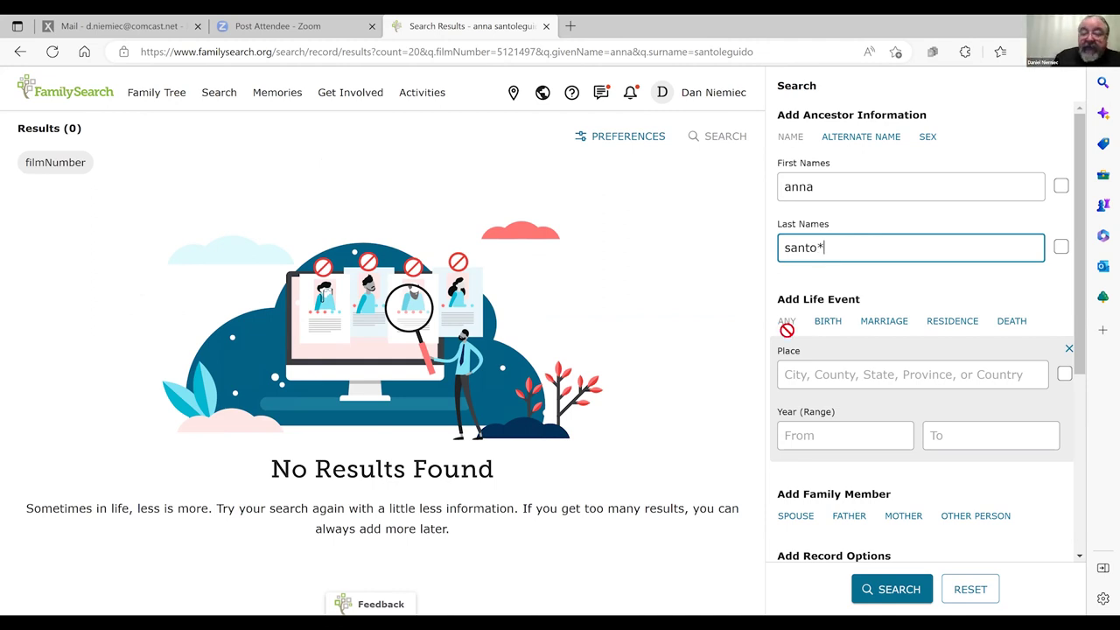
pyautogui.click(883, 591)
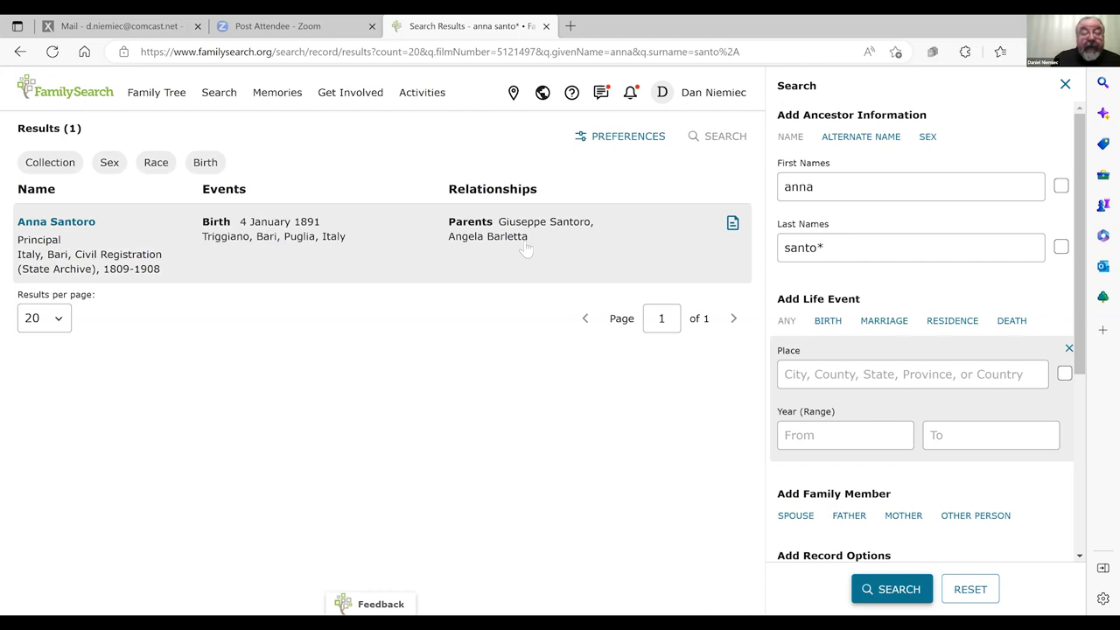
pyautogui.click(733, 224)
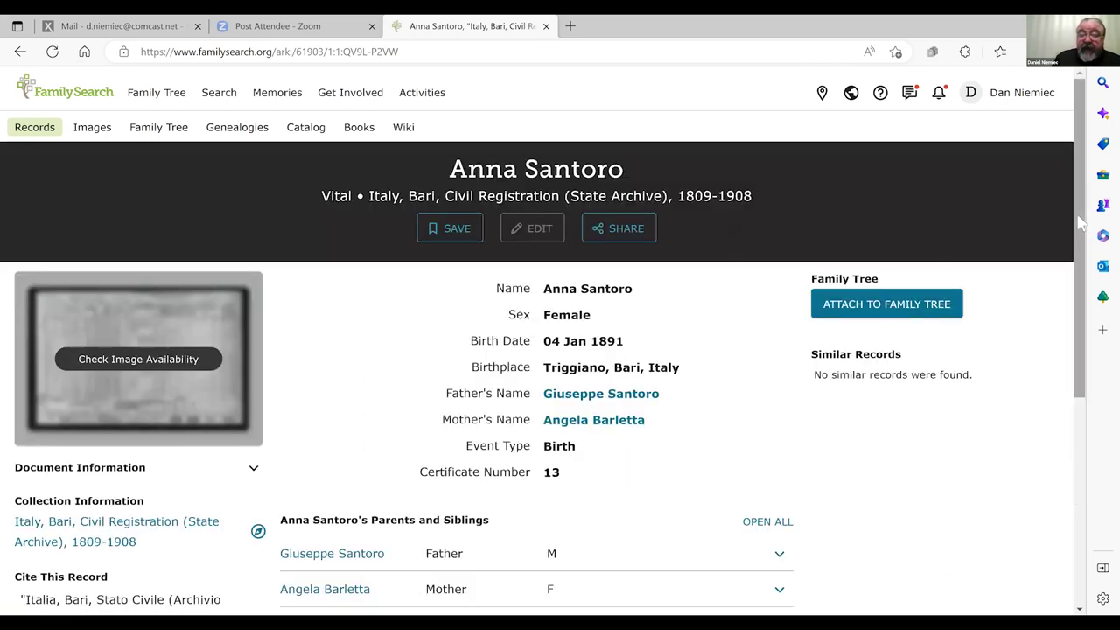
# Check the birth record's image availability, expand its document information, and examine the film, image and certificate numbers
pyautogui.scroll(-1, 1082, 224)
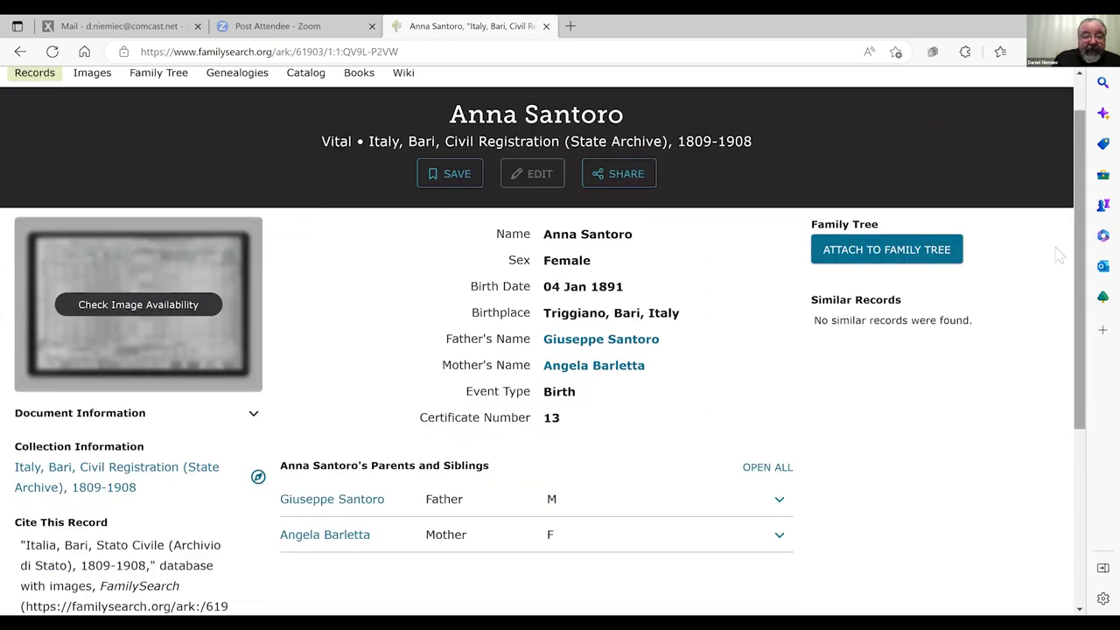
pyautogui.click(135, 306)
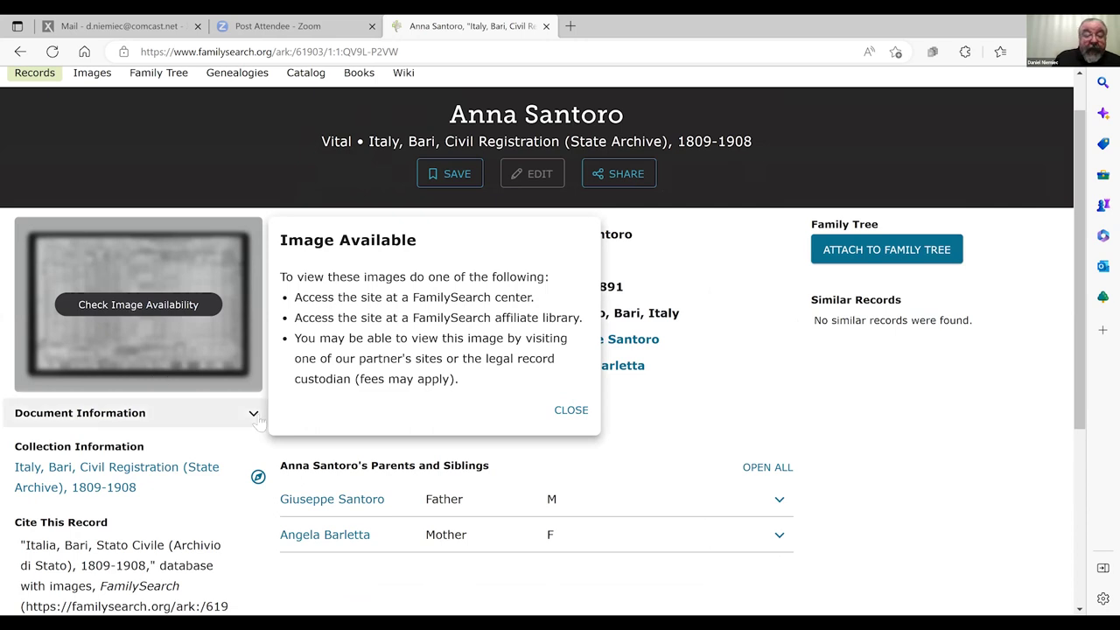
pyautogui.click(567, 410)
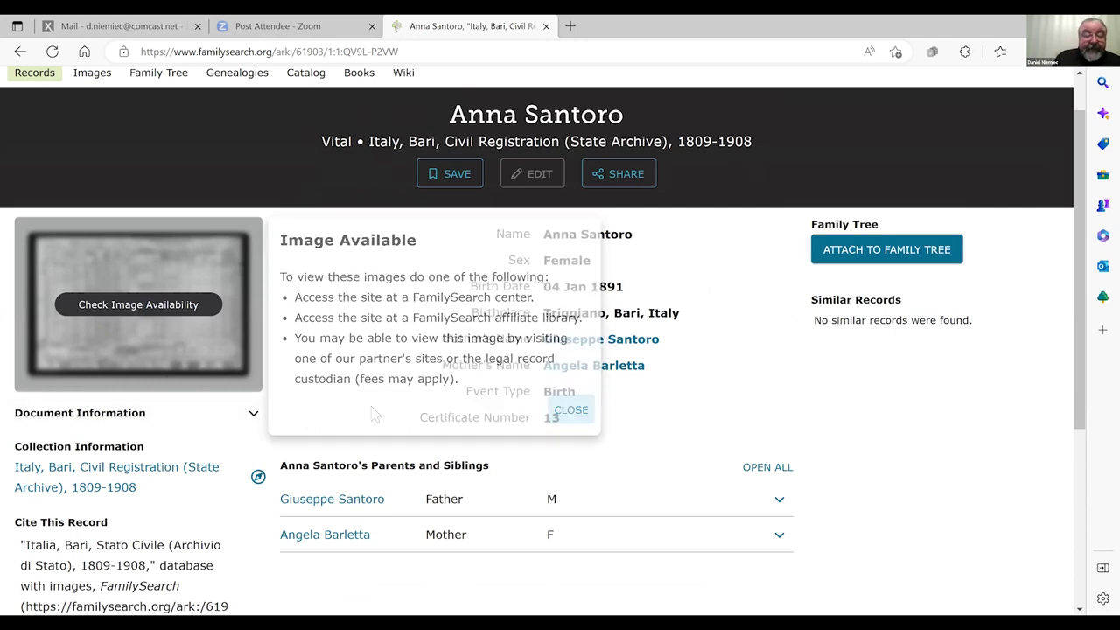
pyautogui.click(254, 415)
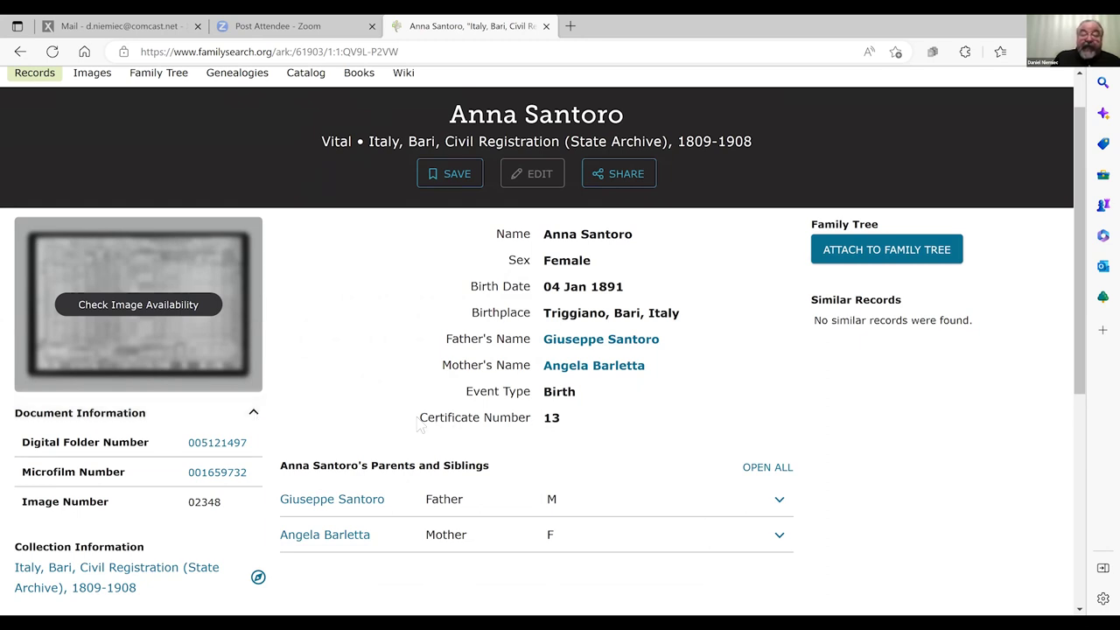
pyautogui.moveTo(419, 423); pyautogui.dragTo(596, 427)
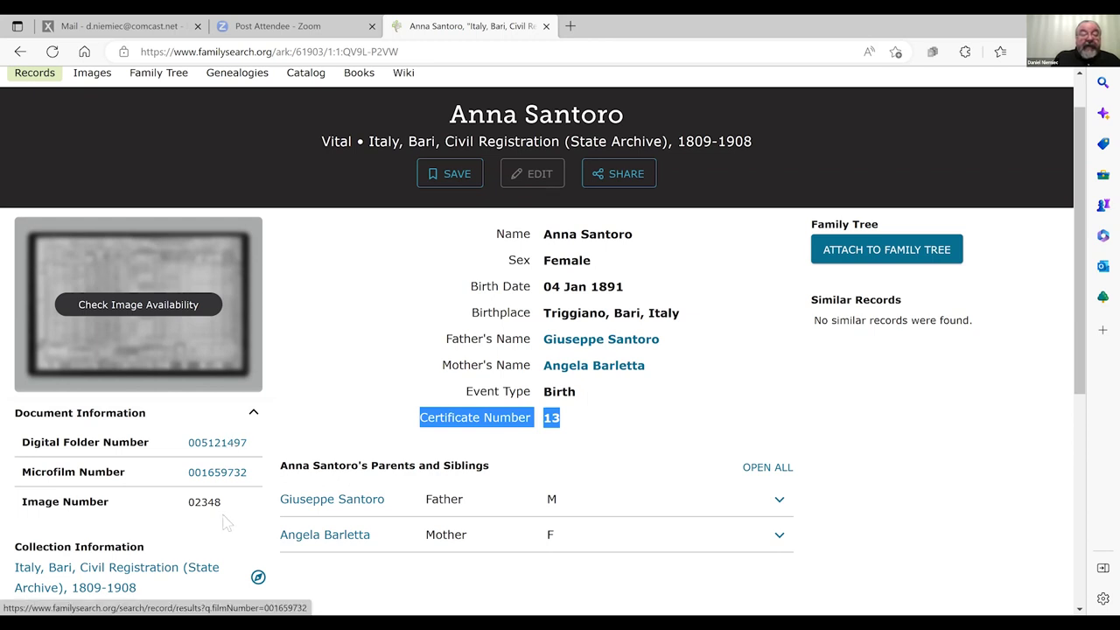
pyautogui.click(618, 425)
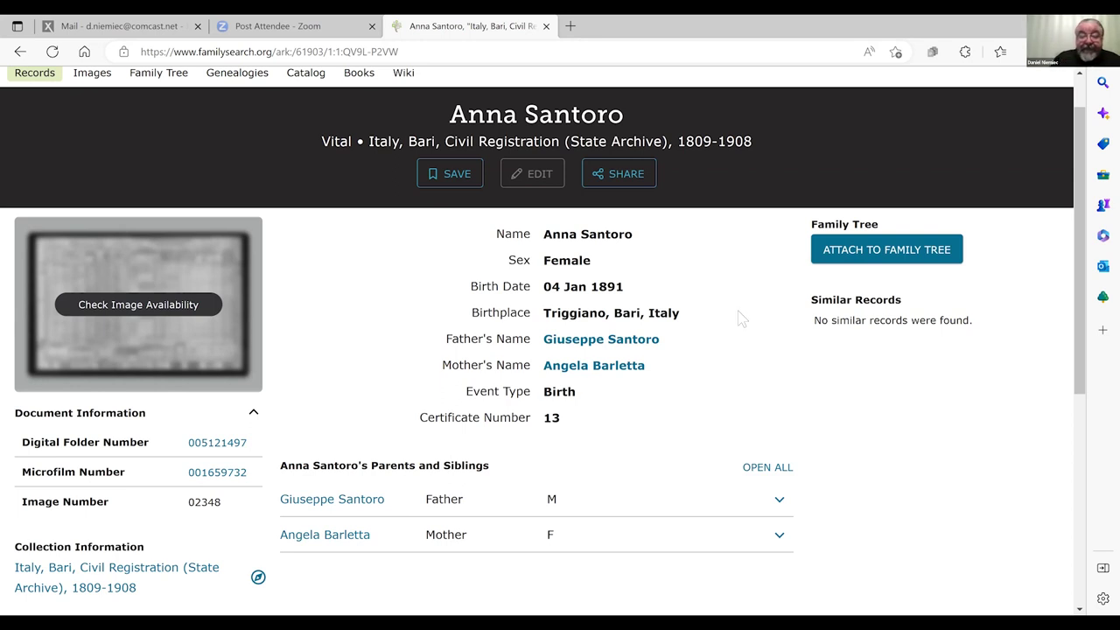
# Go back through the earlier film searches and the Triggiano catalog entry to the catalog search results
pyautogui.click(20, 51)
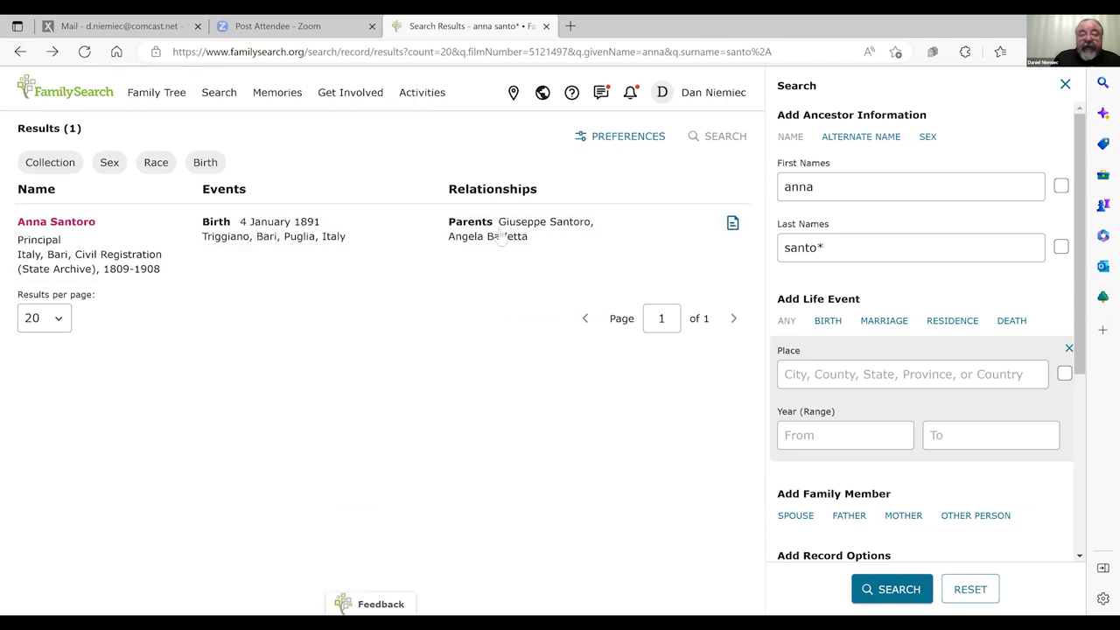
pyautogui.click(19, 52)
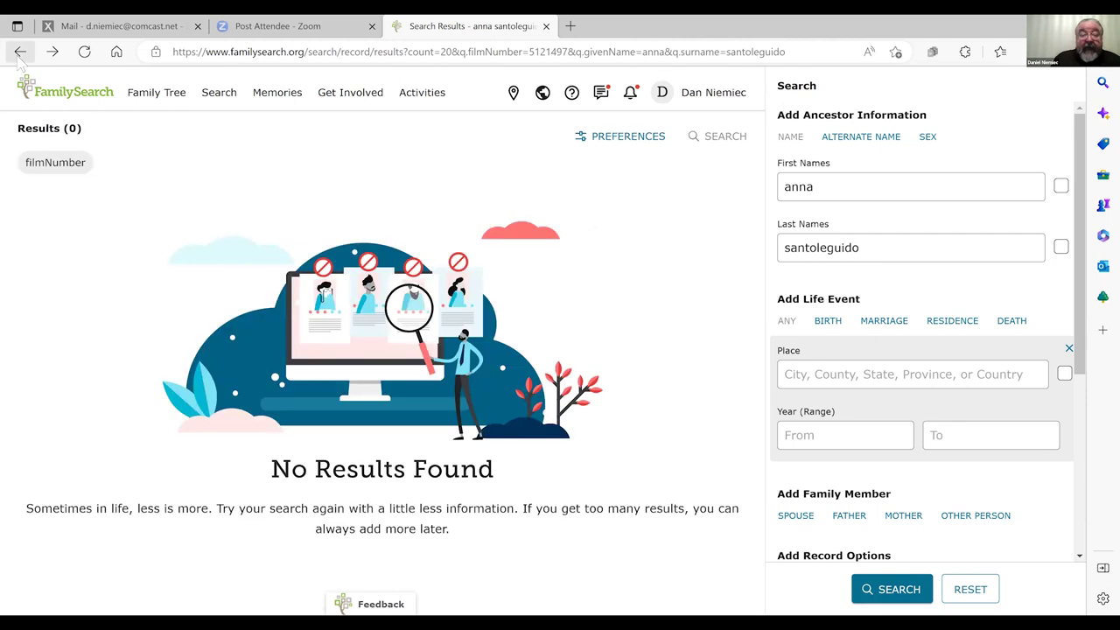
pyautogui.click(19, 52)
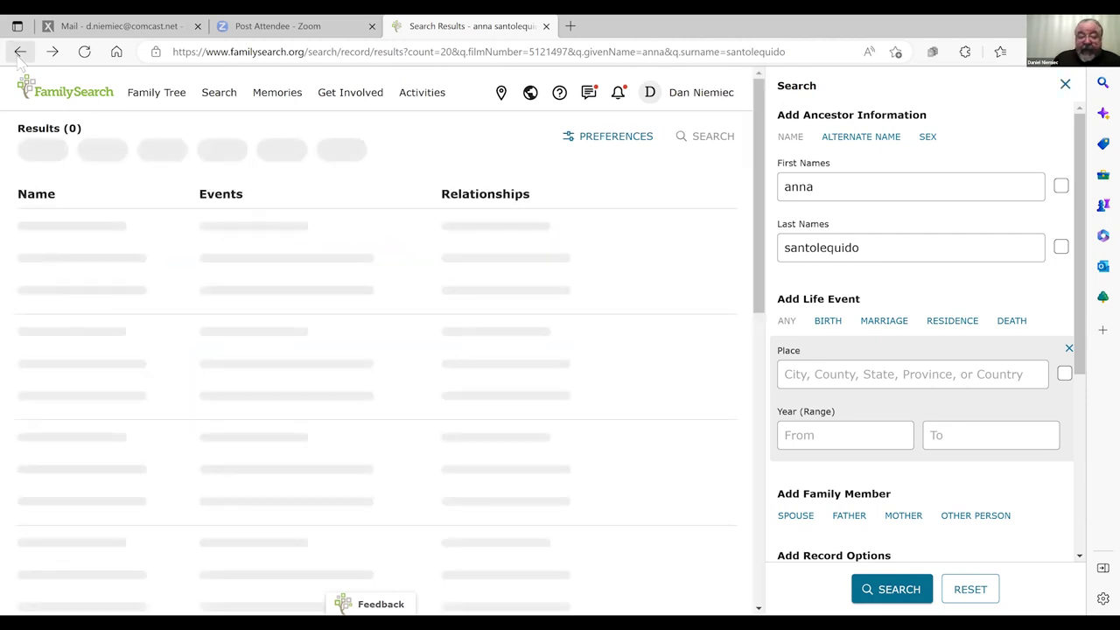
pyautogui.click(19, 52)
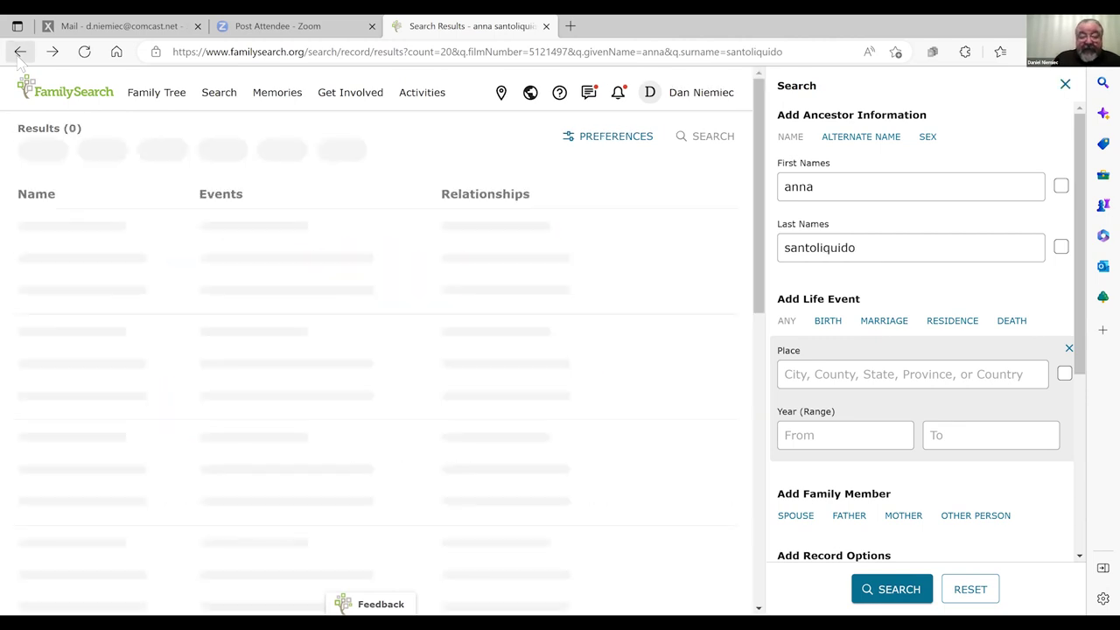
pyautogui.click(19, 52)
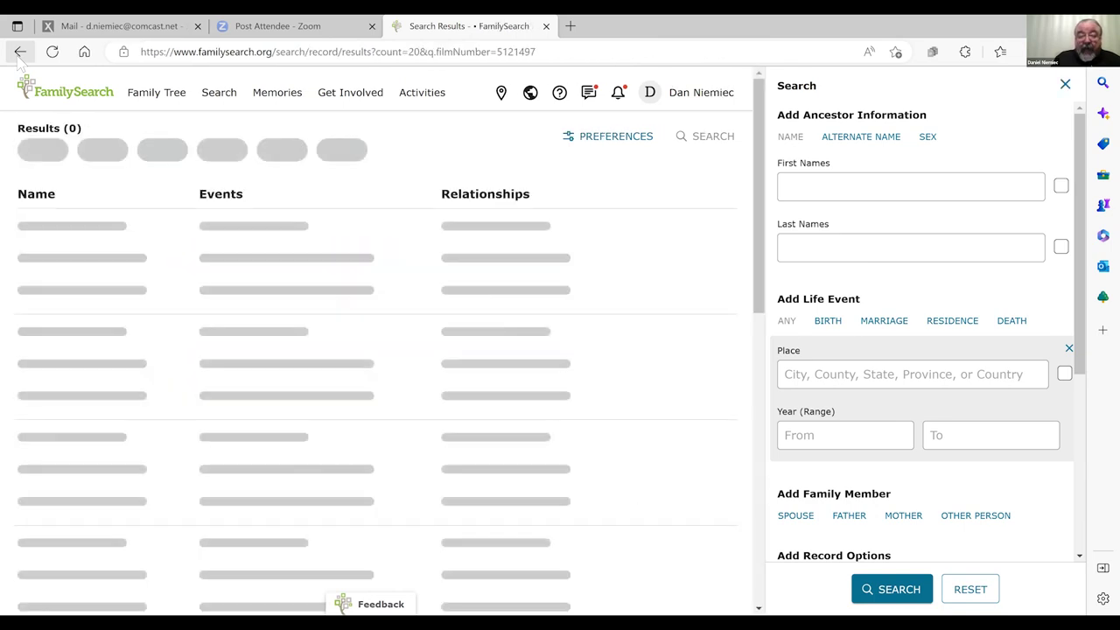
pyautogui.click(19, 52)
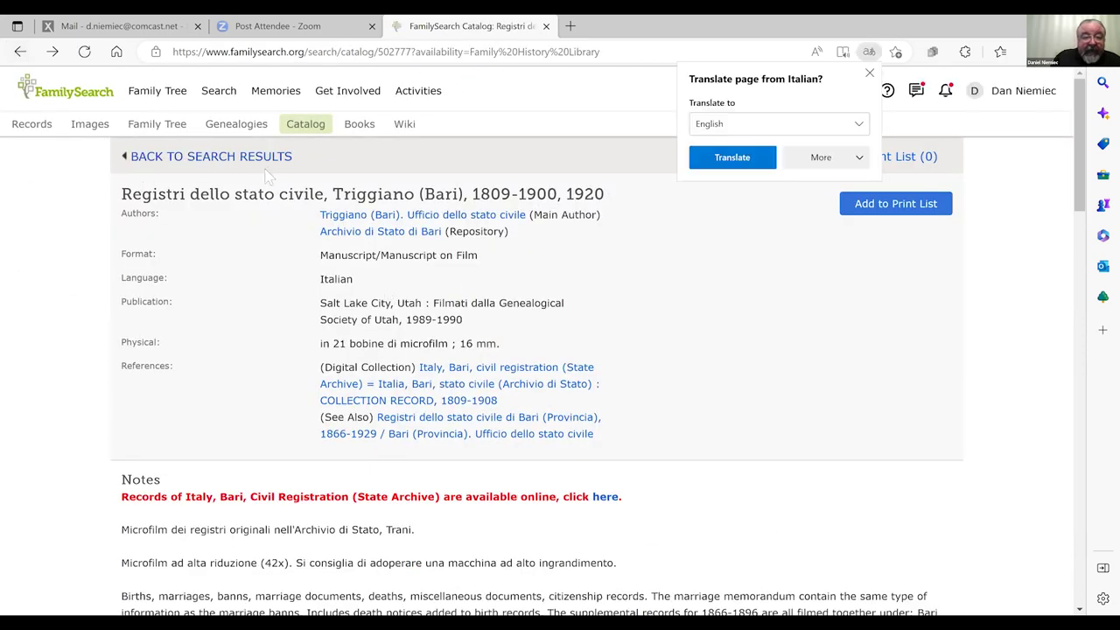
pyautogui.click(276, 157)
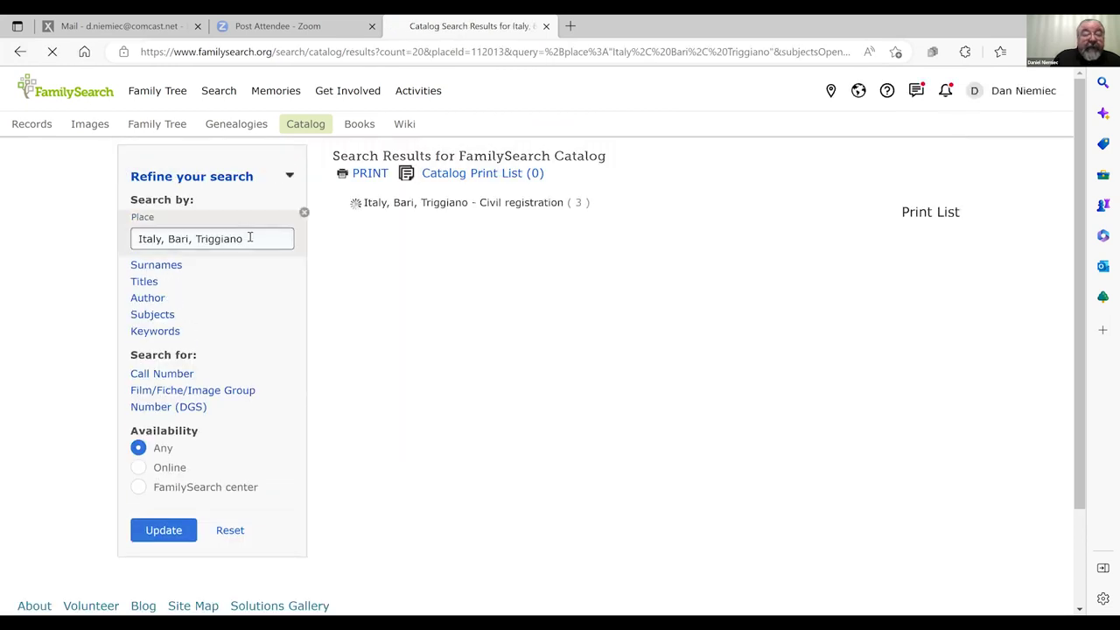
# Search the catalog for Italy, Palermo, Termini Imerese and open its civil registration title covering 1820-1910
pyautogui.moveTo(255, 238); pyautogui.dragTo(5, 276)
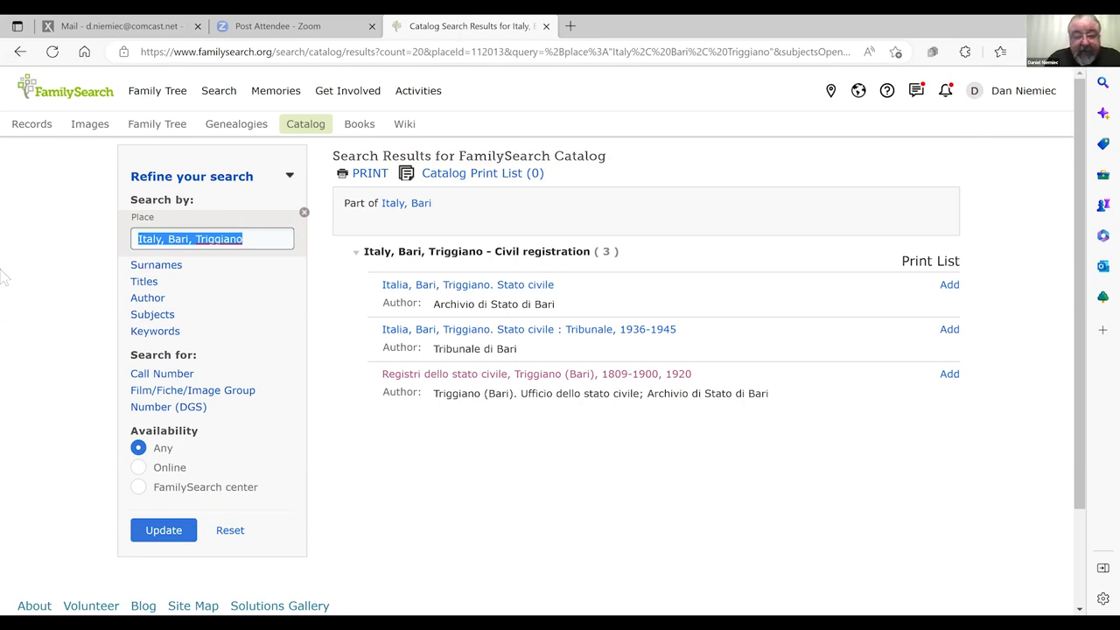
pyautogui.write('termini')
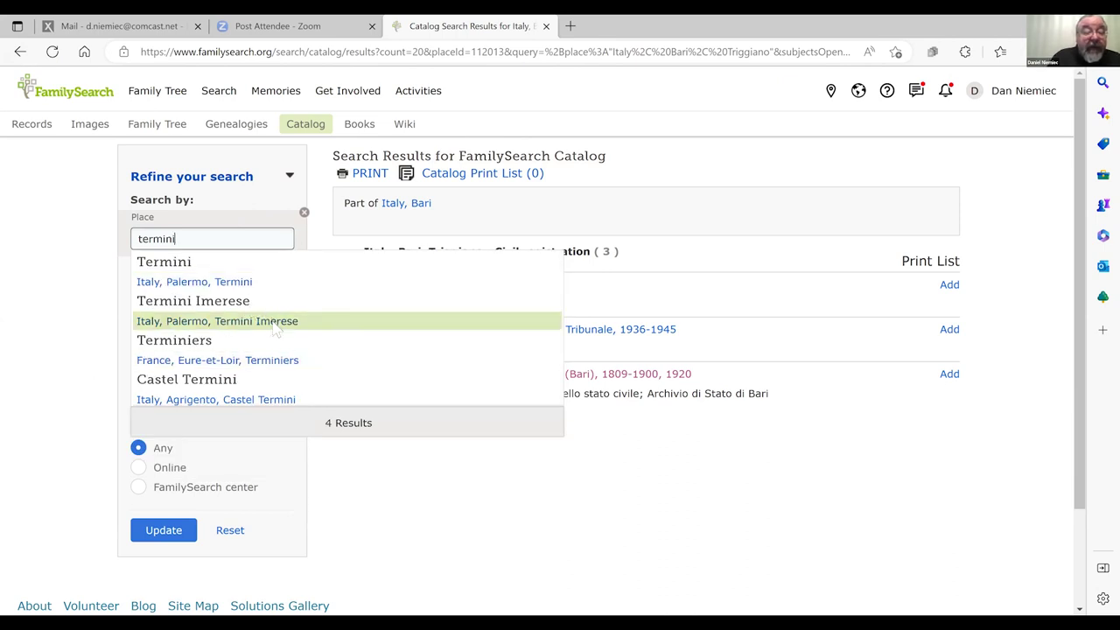
pyautogui.click(275, 324)
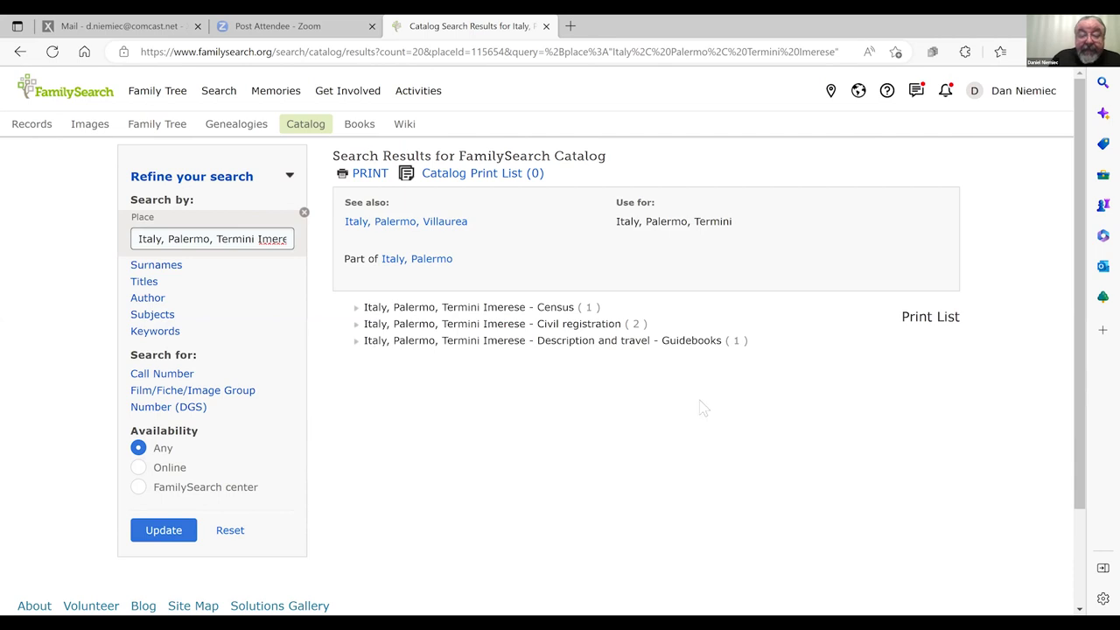
pyautogui.click(551, 309)
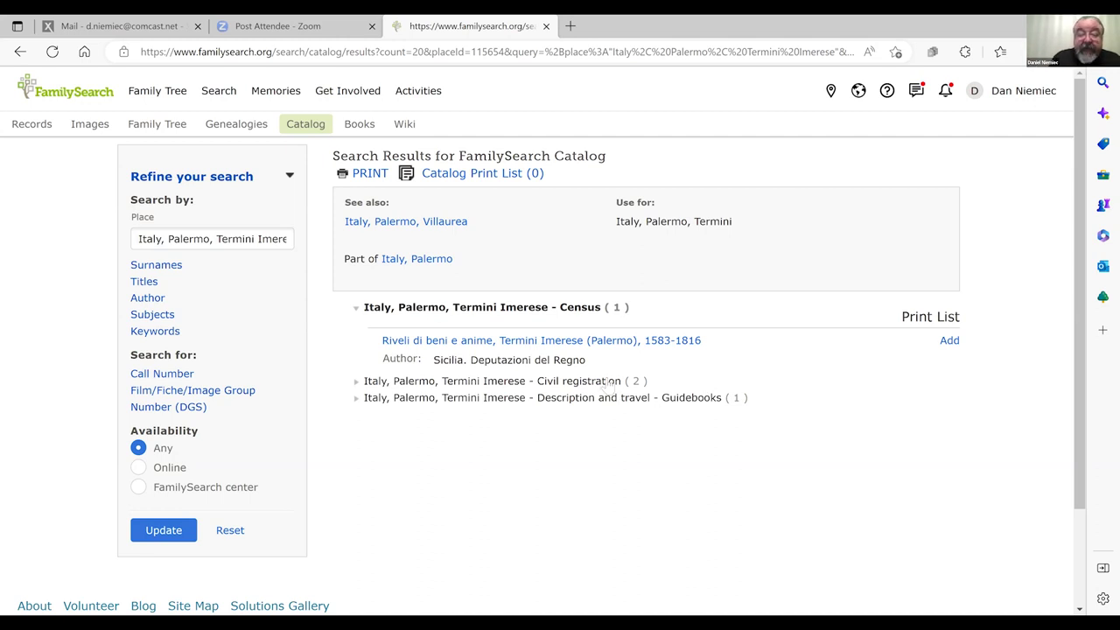
pyautogui.click(609, 383)
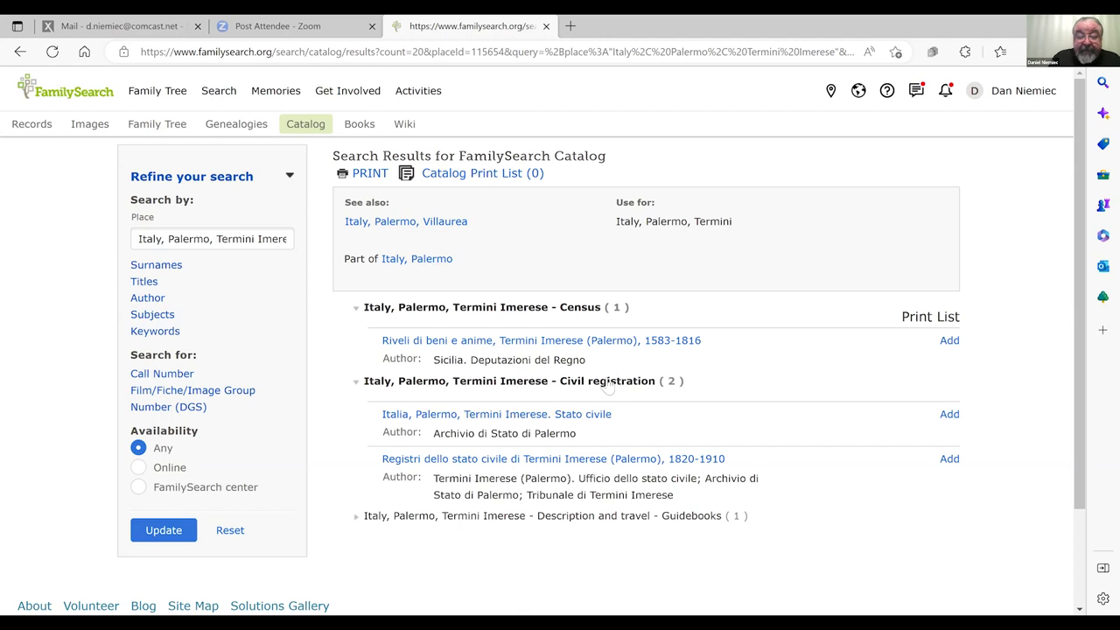
pyautogui.click(679, 464)
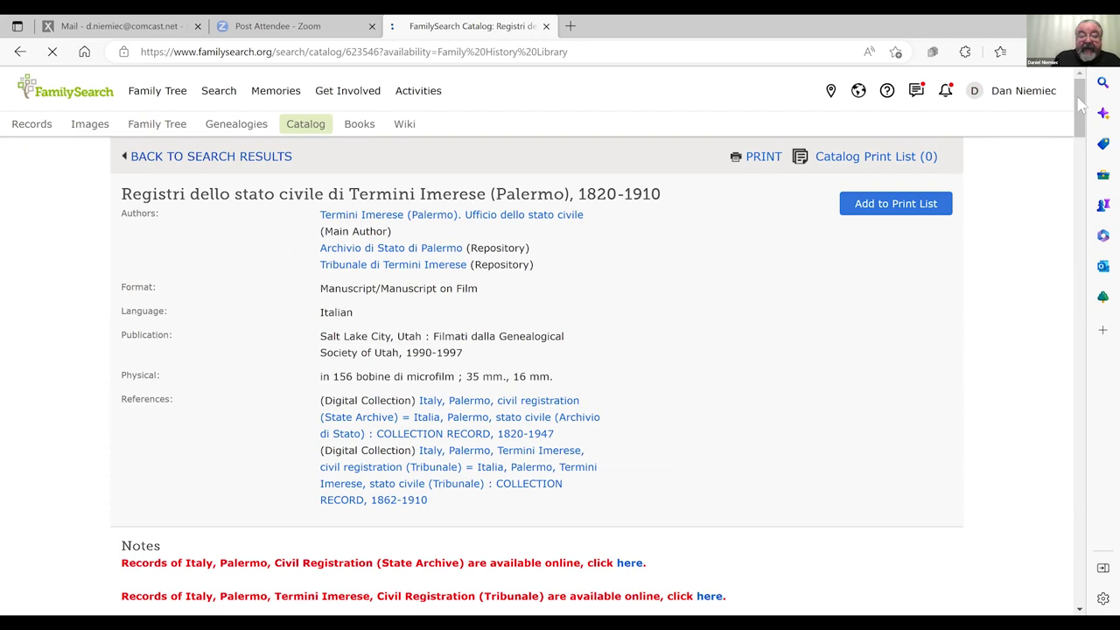
# Look through both pages of the Termini Imerese film list and open the images for Nascite 1886-1897
pyautogui.scroll(-1, 1082, 111)
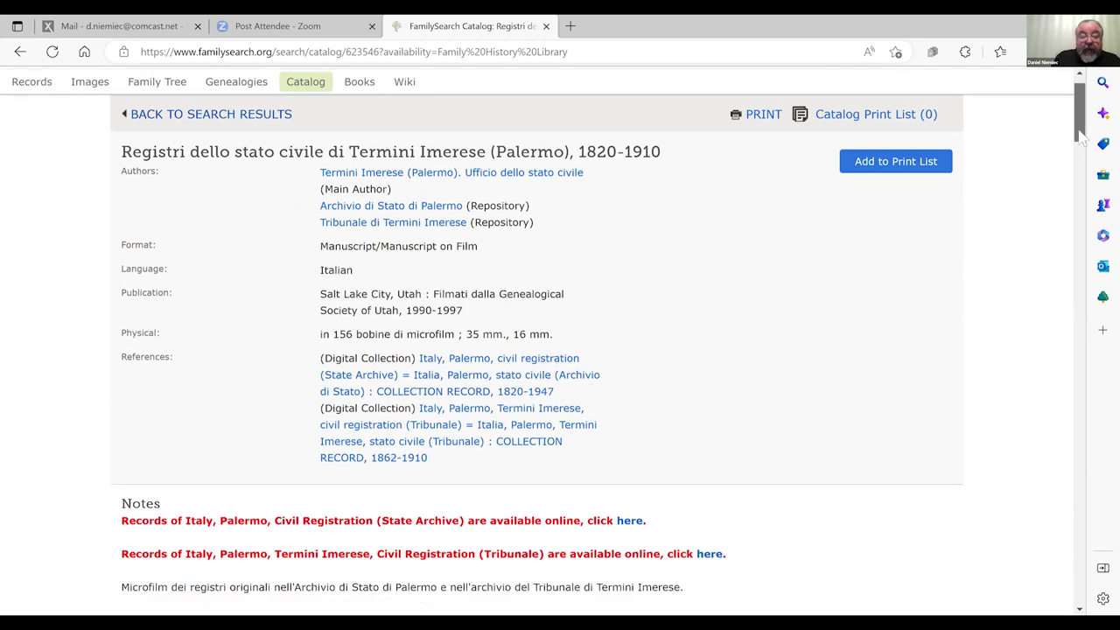
pyautogui.scroll(-2, 1085, 184)
pyautogui.scroll(-6, 1085, 184)
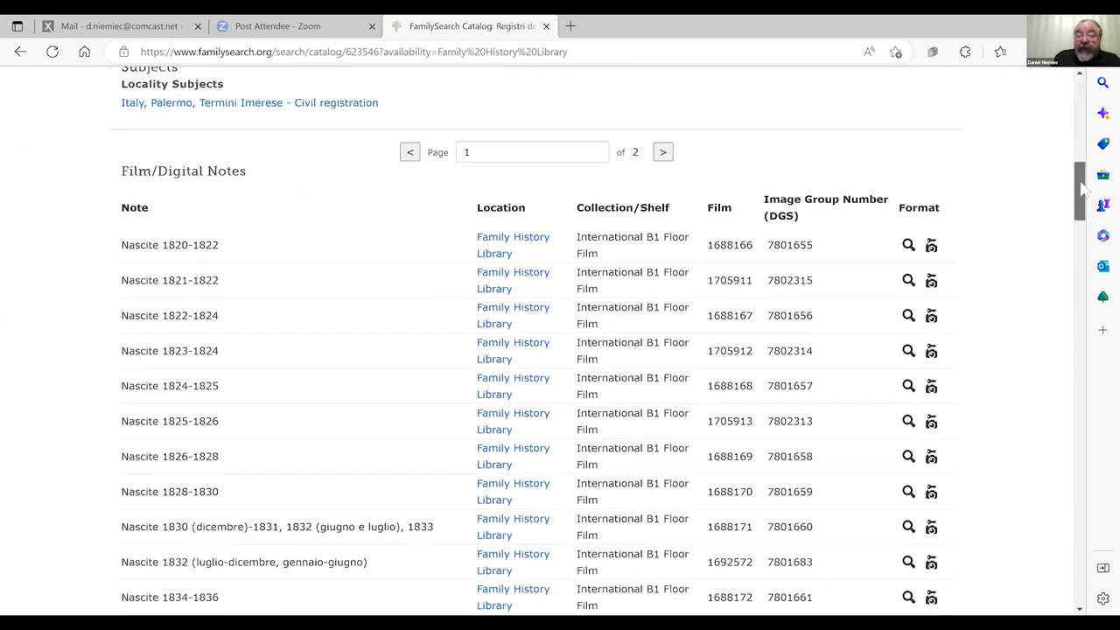
pyautogui.scroll(-2, 1083, 194)
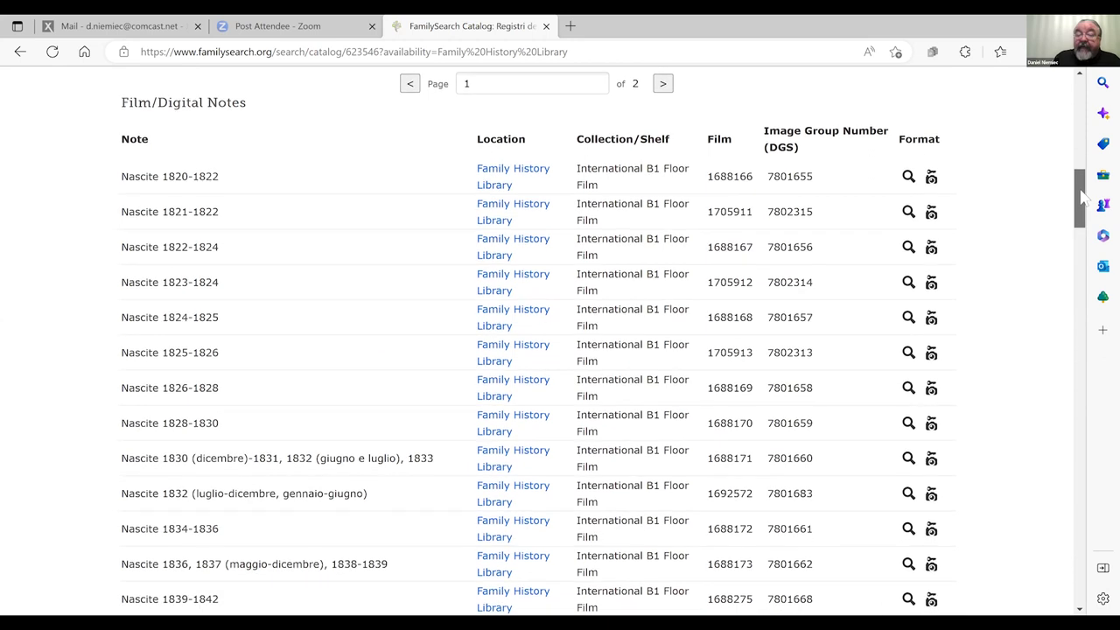
pyautogui.moveTo(1085, 215); pyautogui.dragTo(1096, 536)
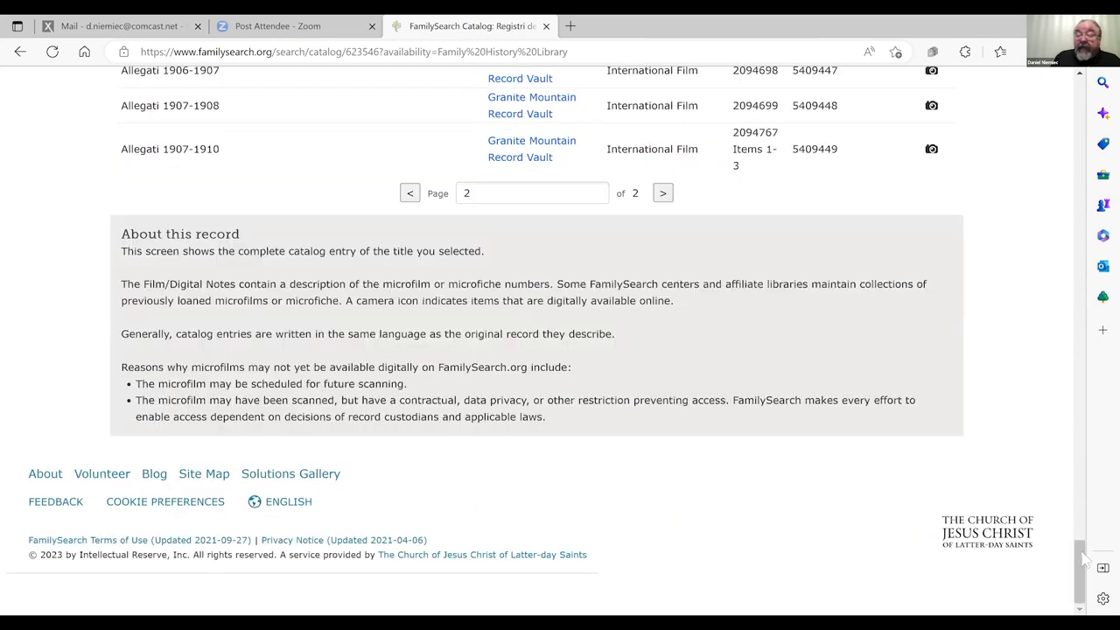
pyautogui.moveTo(1085, 547); pyautogui.dragTo(1101, 289)
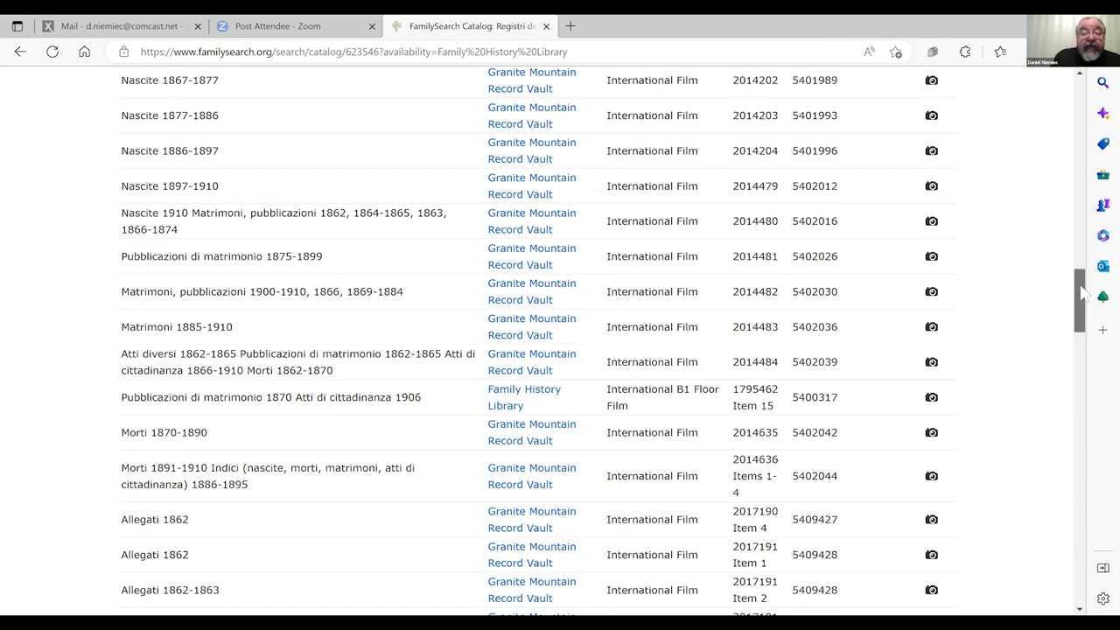
pyautogui.moveTo(1080, 290); pyautogui.dragTo(1080, 280)
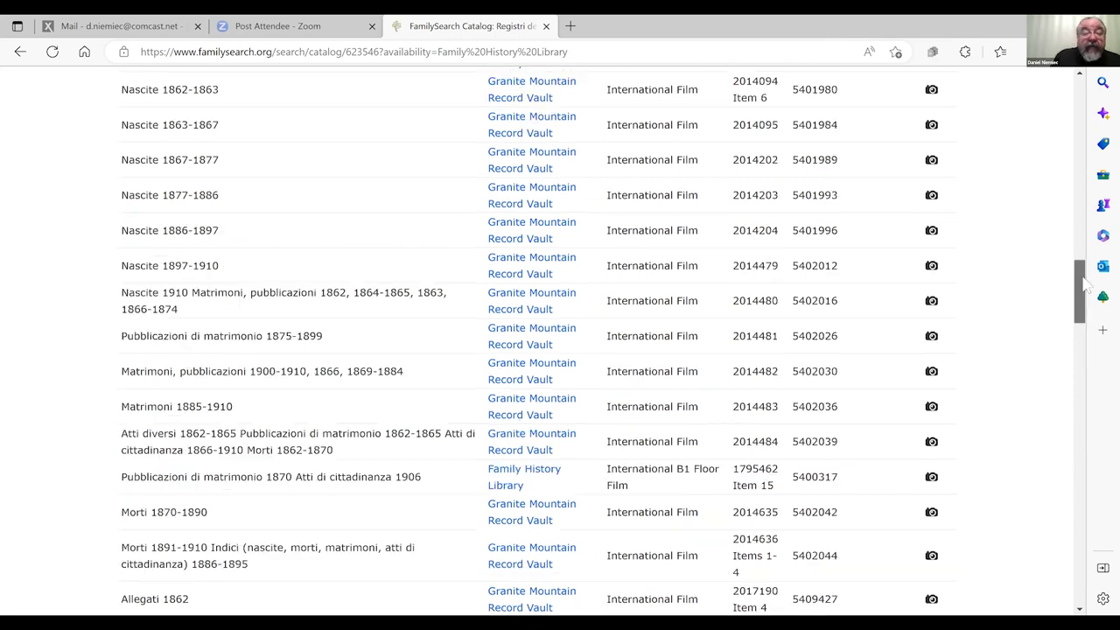
pyautogui.click(931, 231)
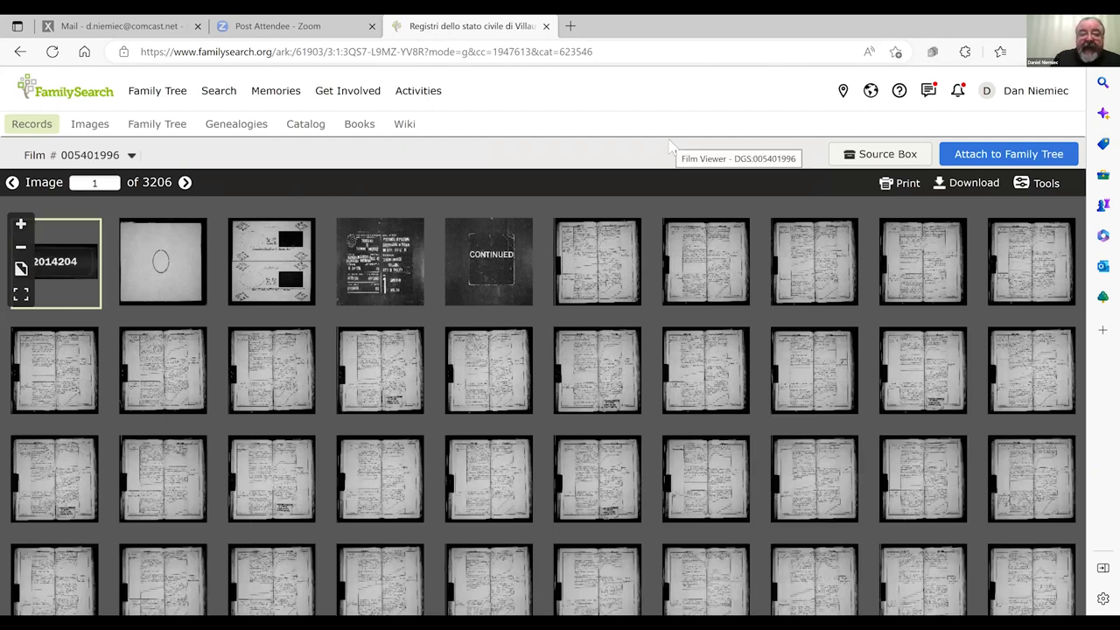
# Open image 4, the film's title board, and read its place, record type, year and volume
pyautogui.click(105, 186)
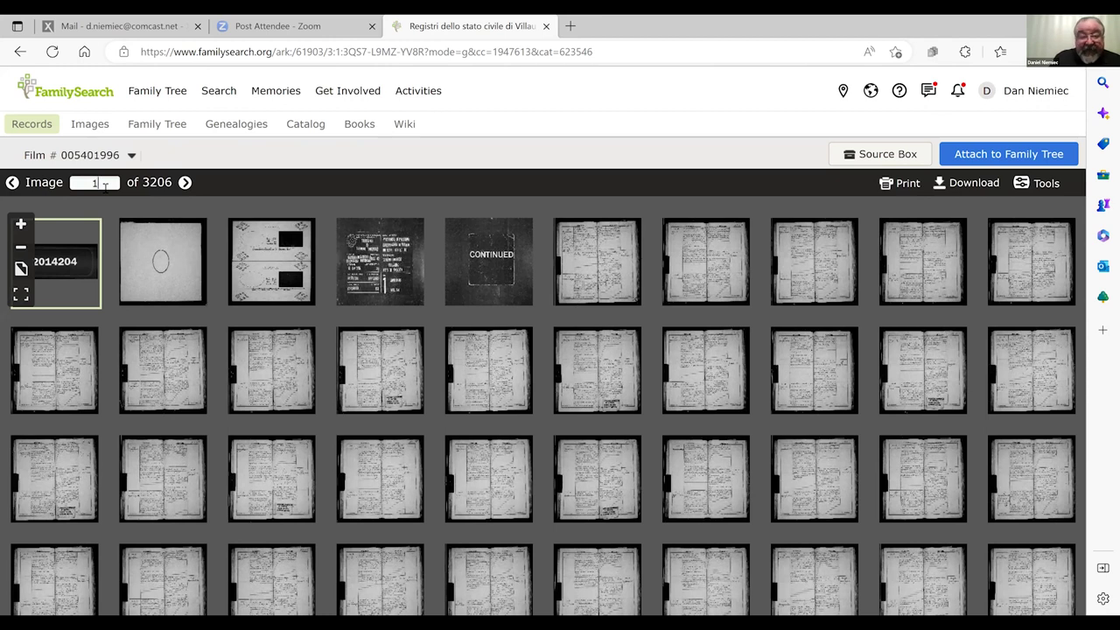
pyautogui.click(400, 279)
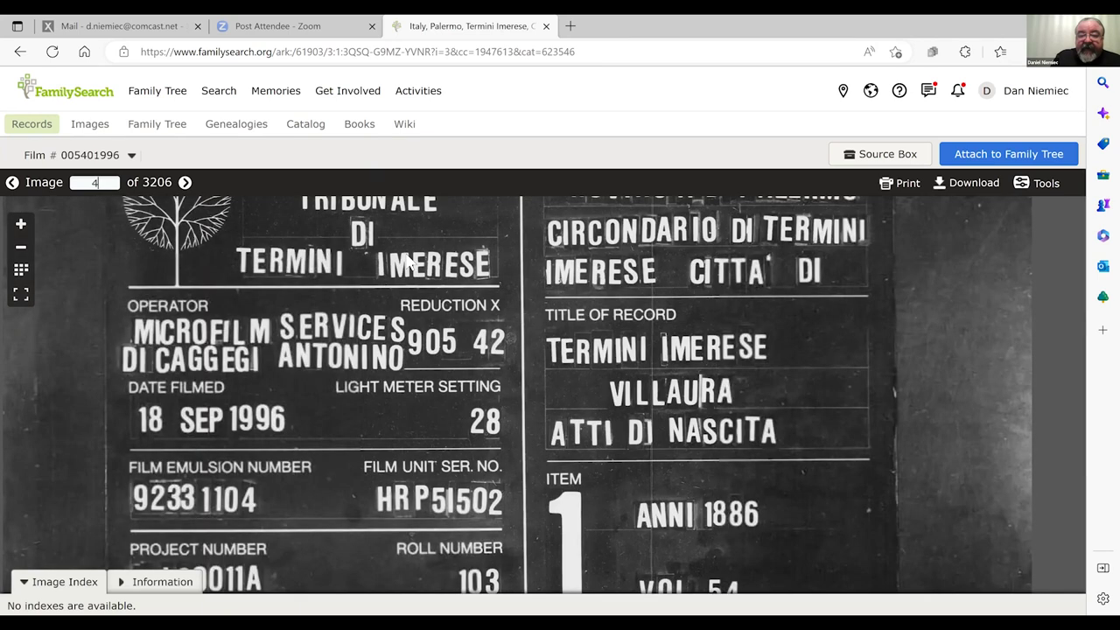
pyautogui.scroll(2, 728, 460)
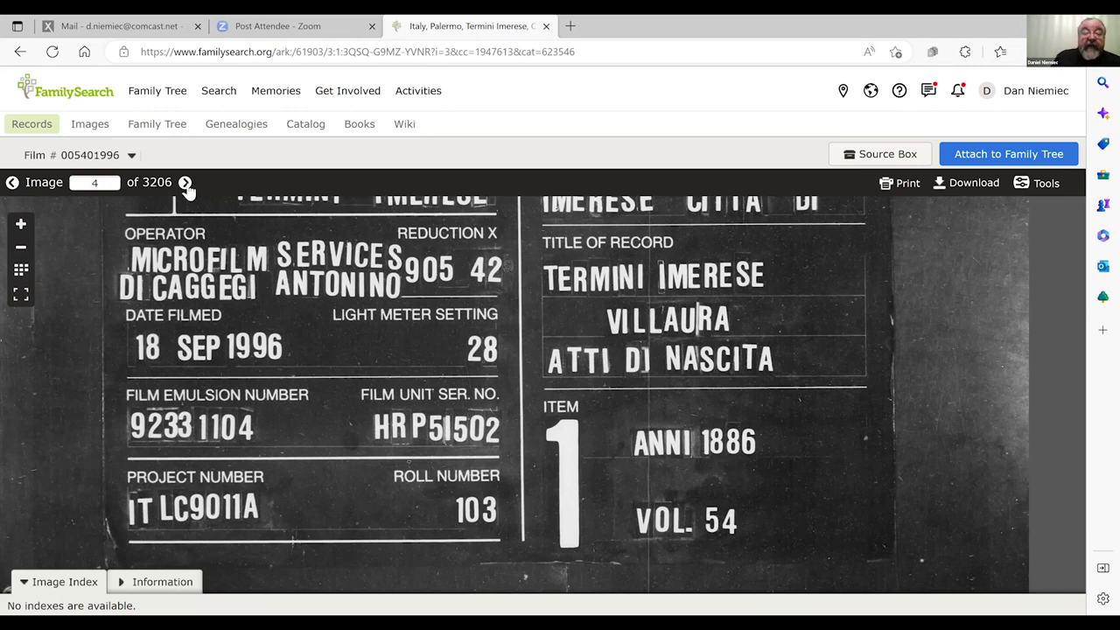
# Go to image 14 and enlarge the birth act on its left-hand page to read the entry
pyautogui.click(86, 182)
pyautogui.write('1')
pyautogui.press('Return')
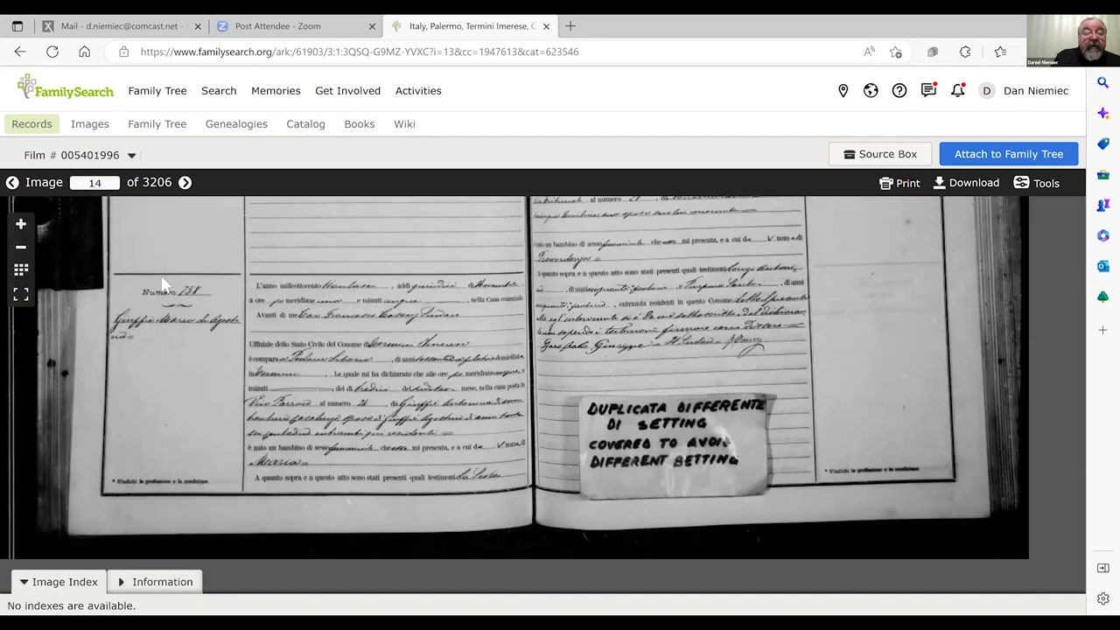
pyautogui.click(22, 226)
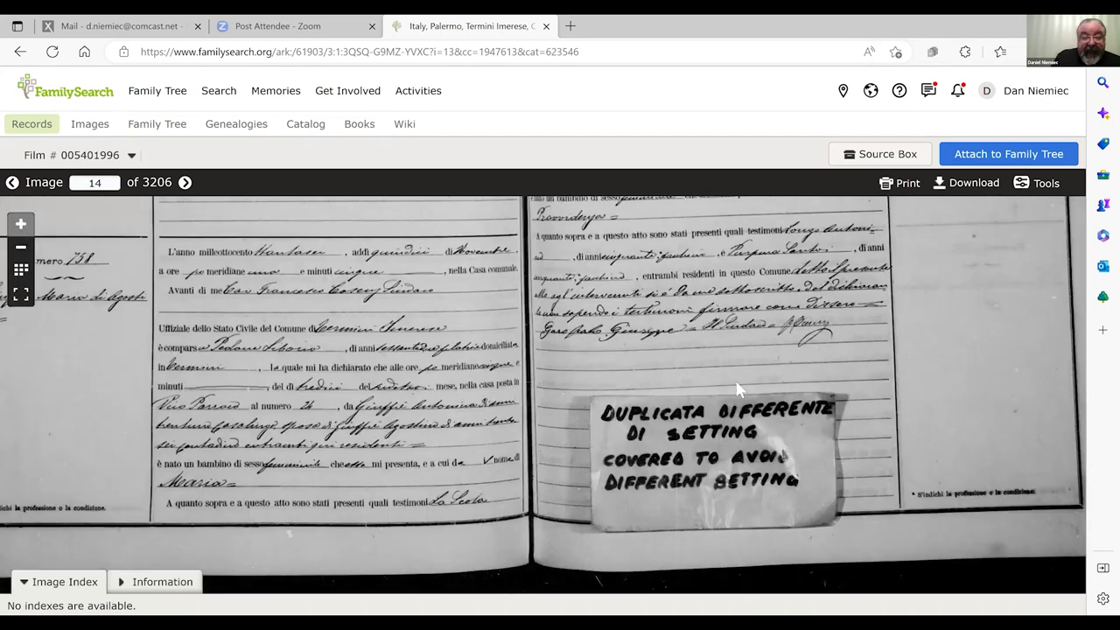
pyautogui.scroll(2, 741, 390)
pyautogui.moveTo(368, 333); pyautogui.dragTo(757, 390)
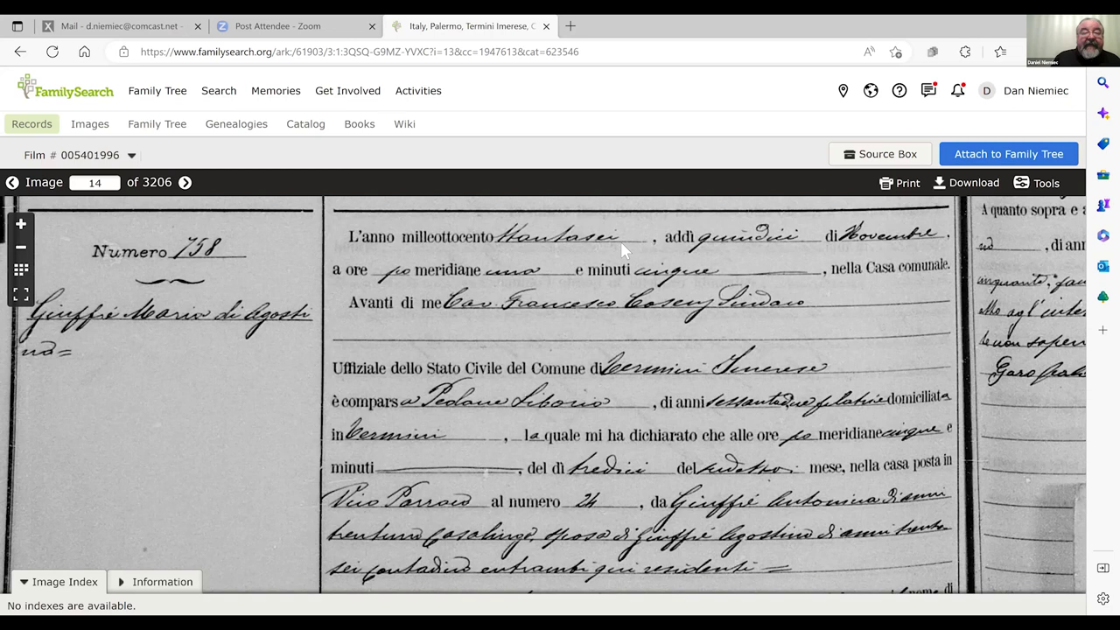
# Return to the film's thumbnails and open the dark cover image that starts the next birth register
pyautogui.click(22, 271)
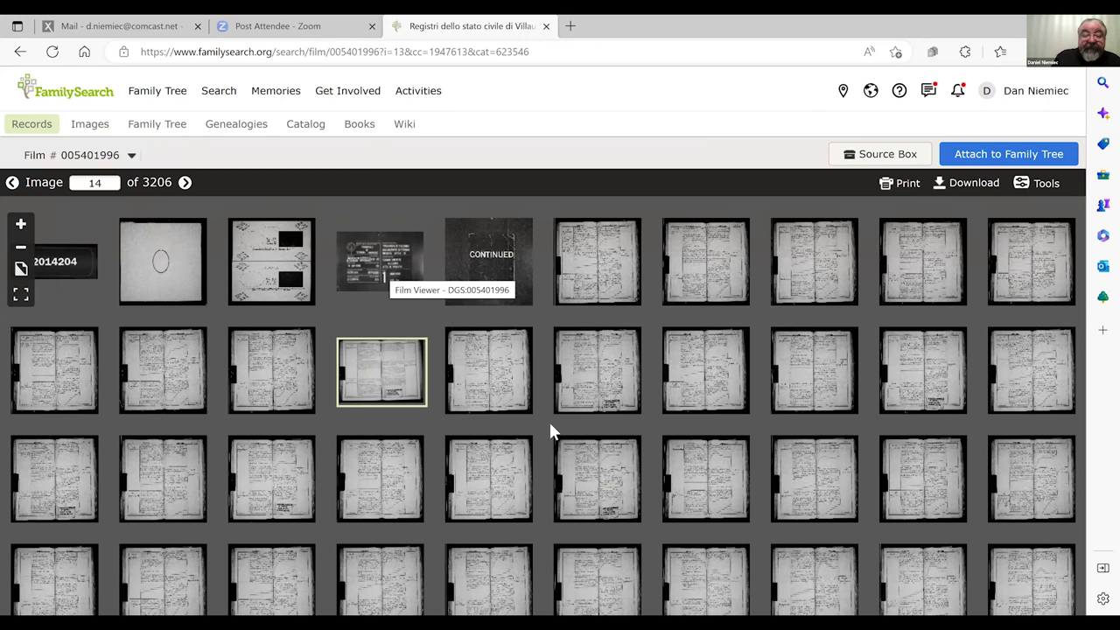
pyautogui.scroll(-10, 560, 225)
pyautogui.scroll(-3, 586, 262)
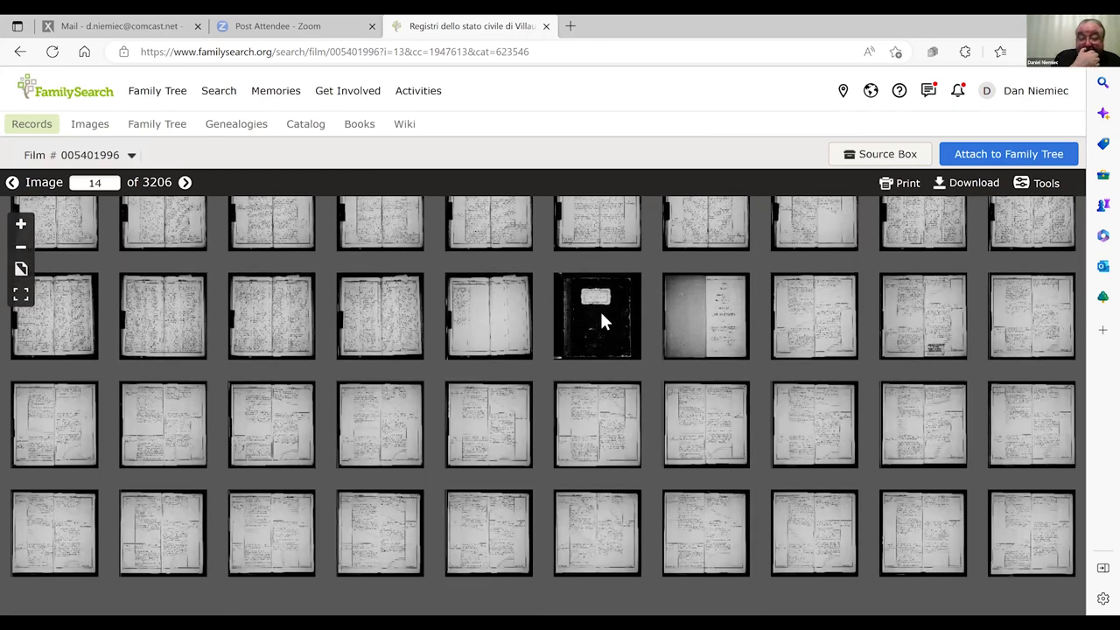
pyautogui.click(600, 317)
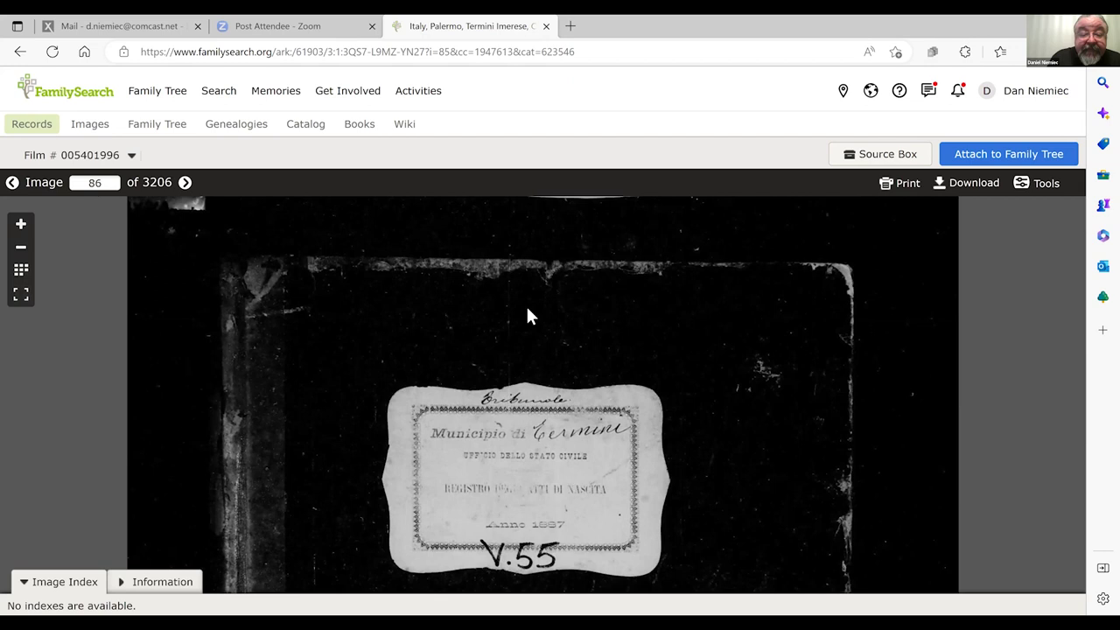
# Enlarge the label on the register cover in image 86 to read its year and volume
pyautogui.click(21, 225)
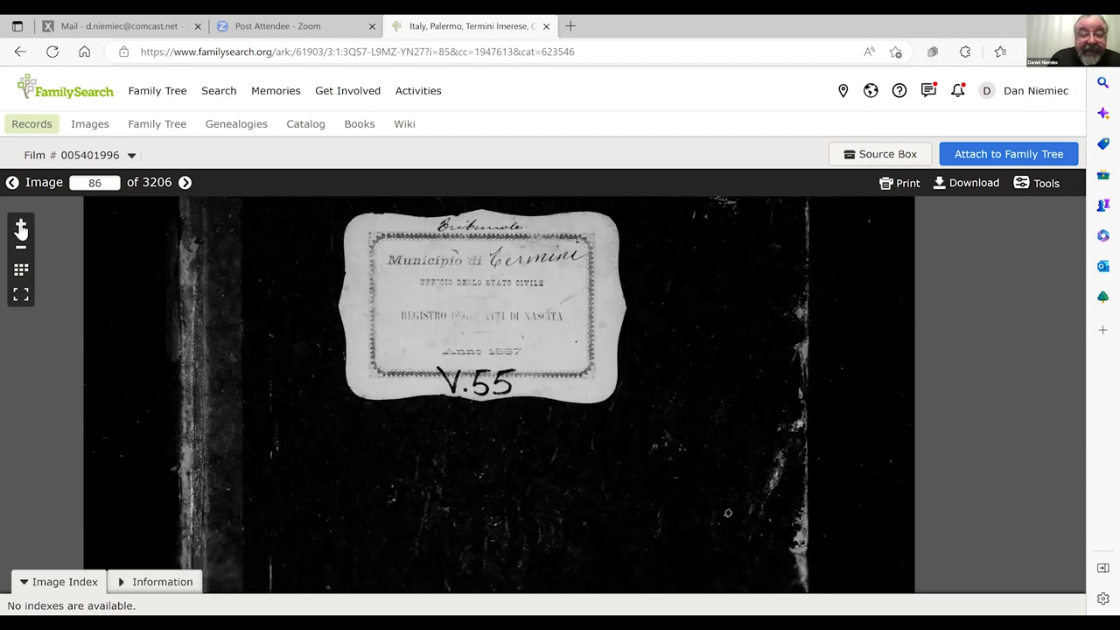
pyautogui.click(21, 226)
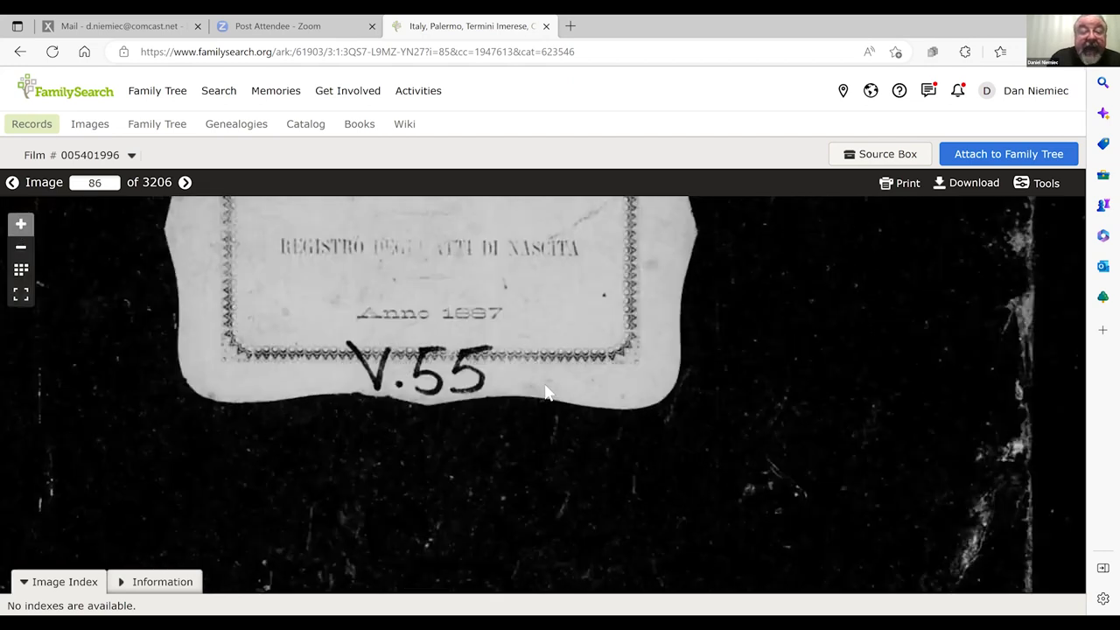
pyautogui.scroll(2, 544, 392)
pyautogui.scroll(1, 589, 402)
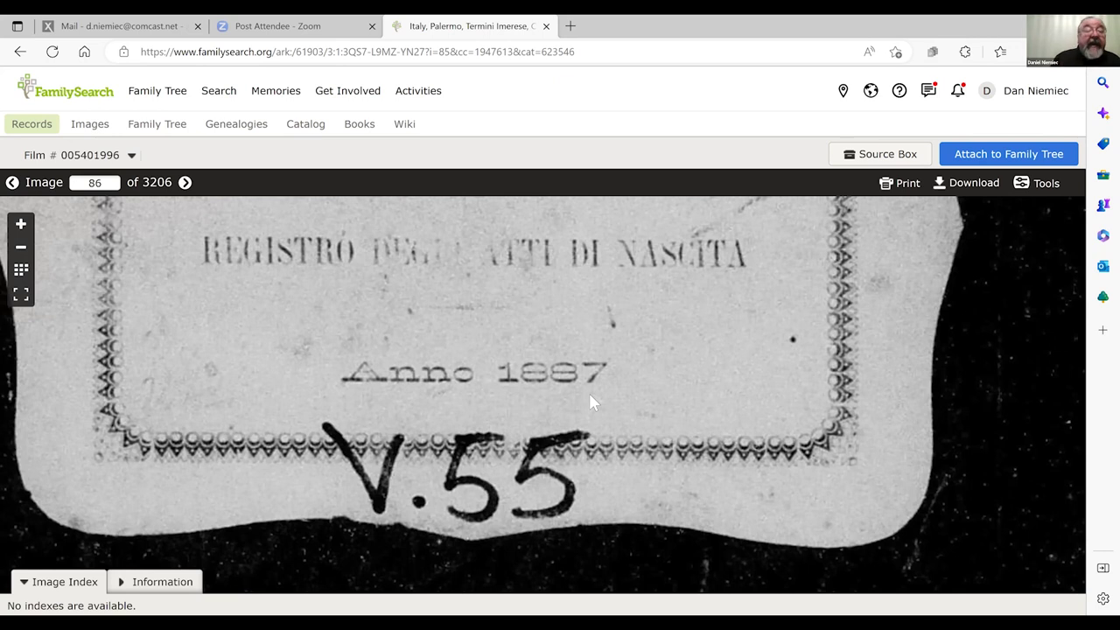
# Return to the film's thumbnails, look further on for the next year's register, and open its dark cover, image 418
pyautogui.click(25, 272)
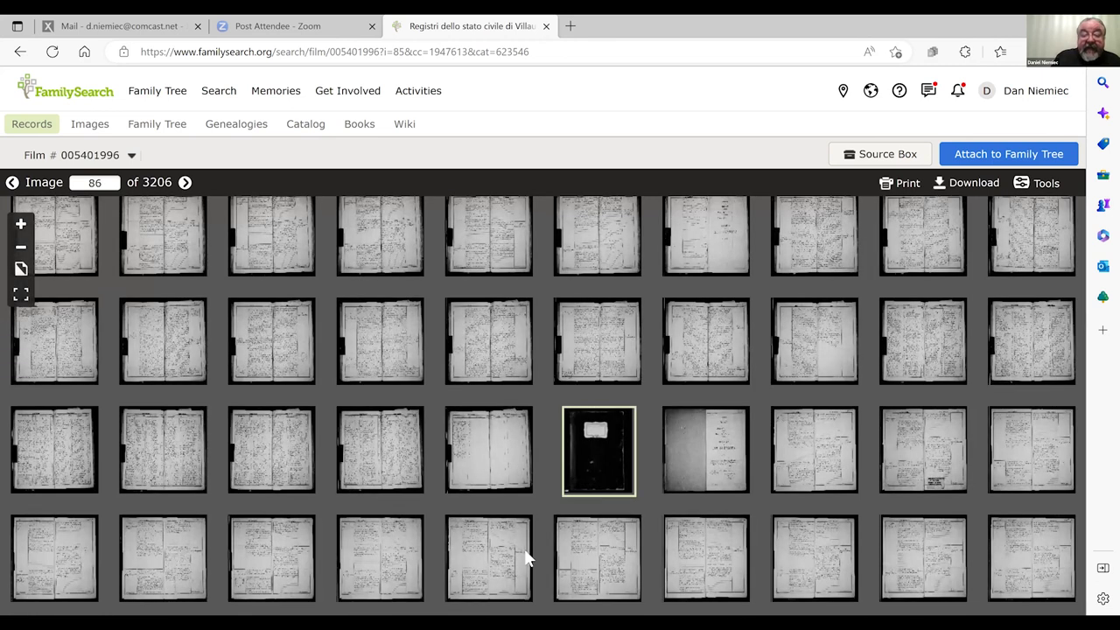
pyautogui.scroll(-5, 542, 462)
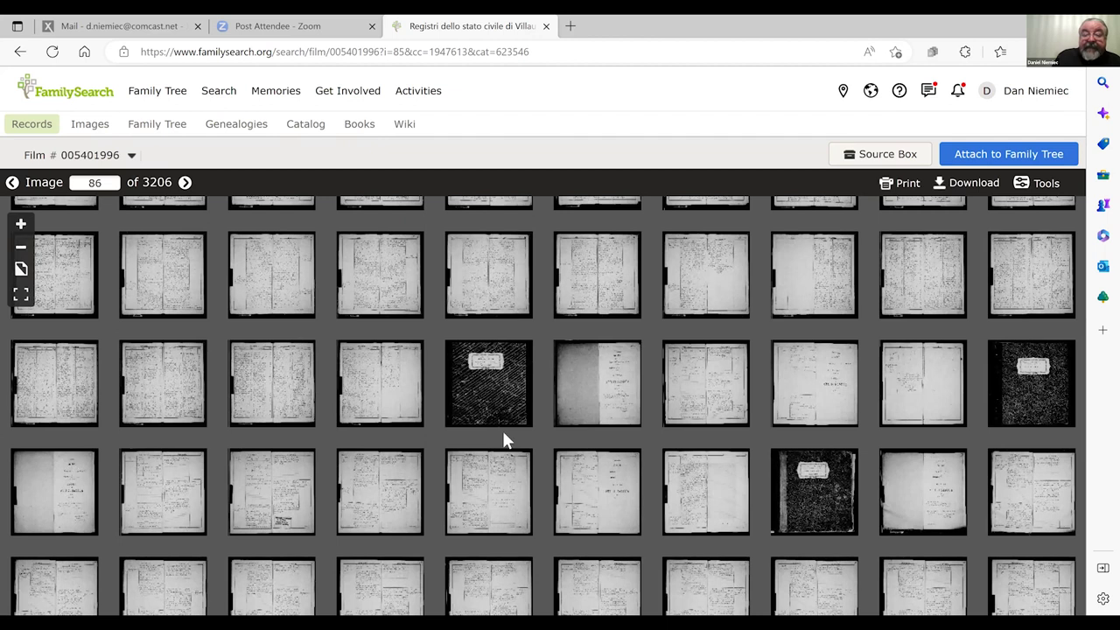
pyautogui.scroll(-1, 822, 400)
pyautogui.click(820, 402)
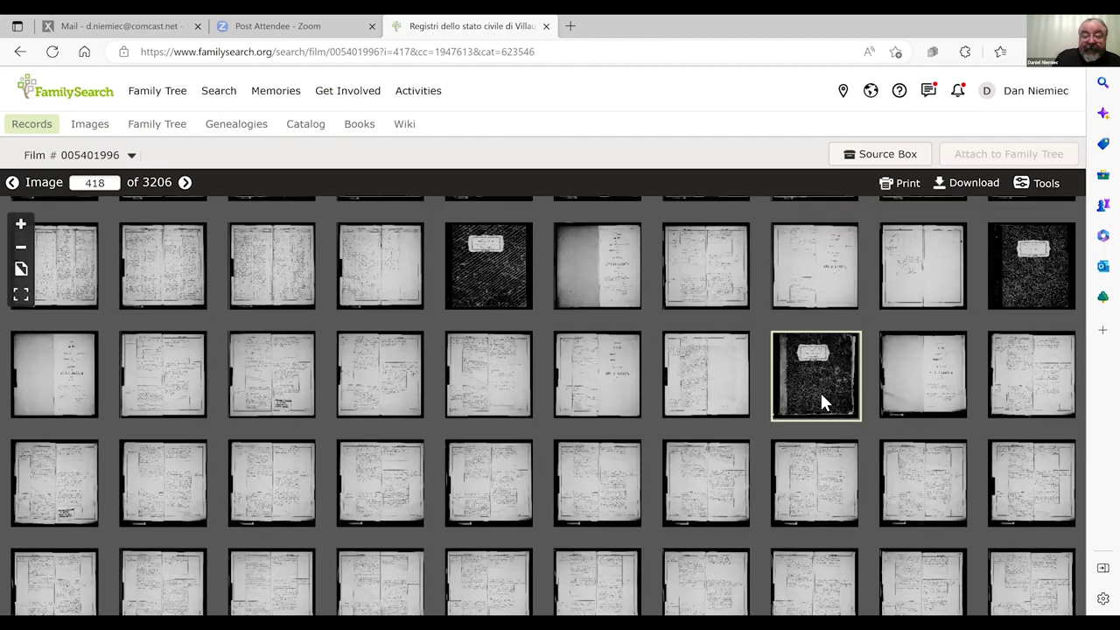
pyautogui.doubleClick(820, 398)
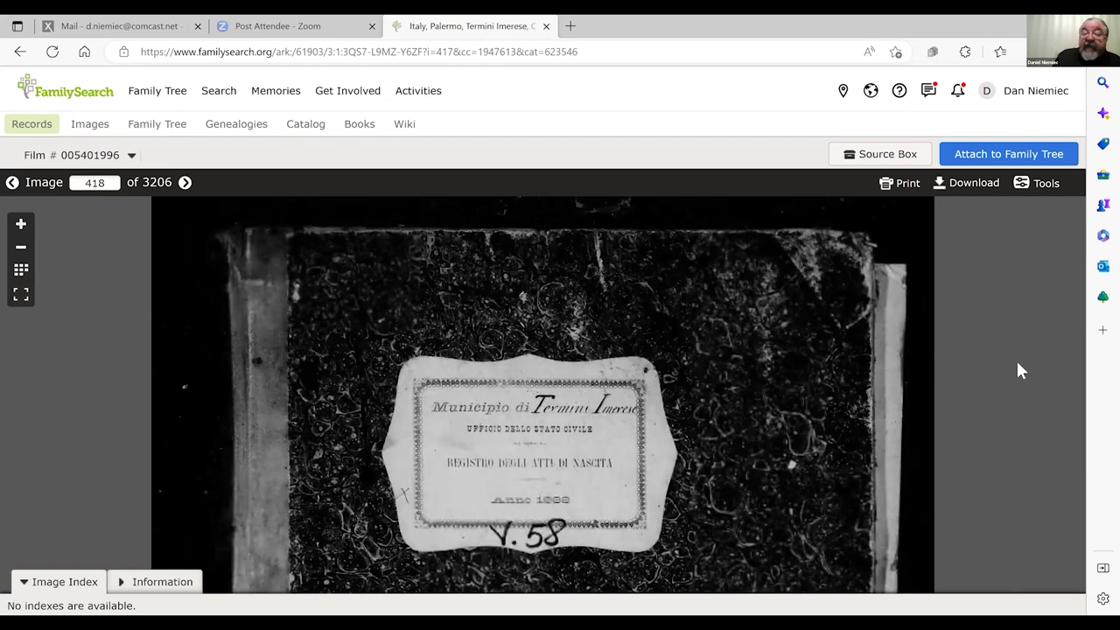
# Enlarge the cover label of image 418 to read the municipality, record type and year
pyautogui.click(20, 224)
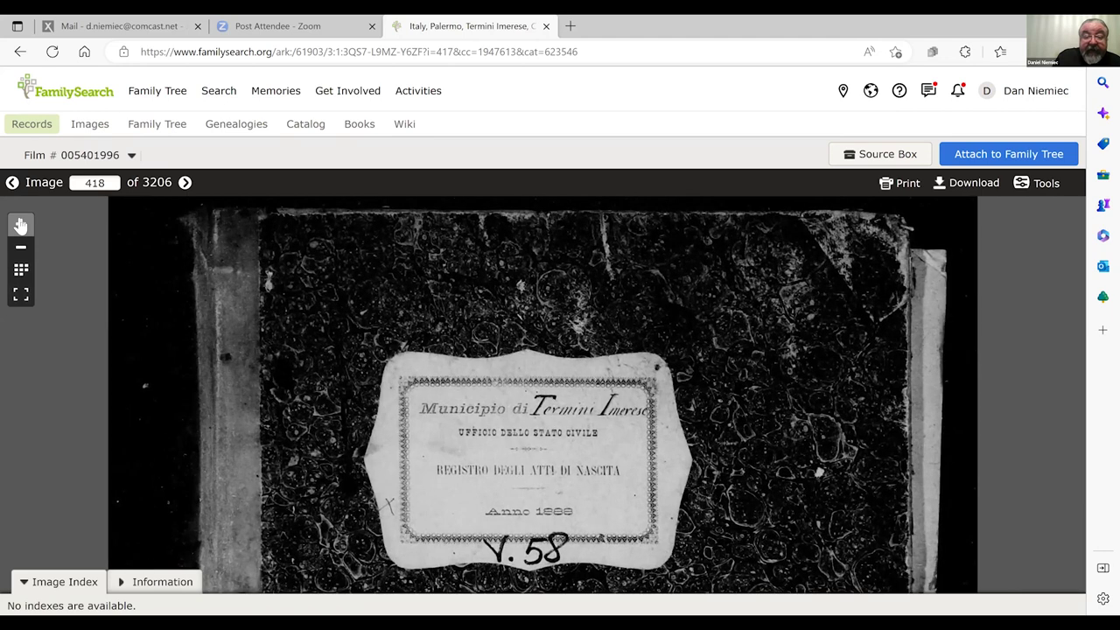
pyautogui.scroll(-3, 786, 396)
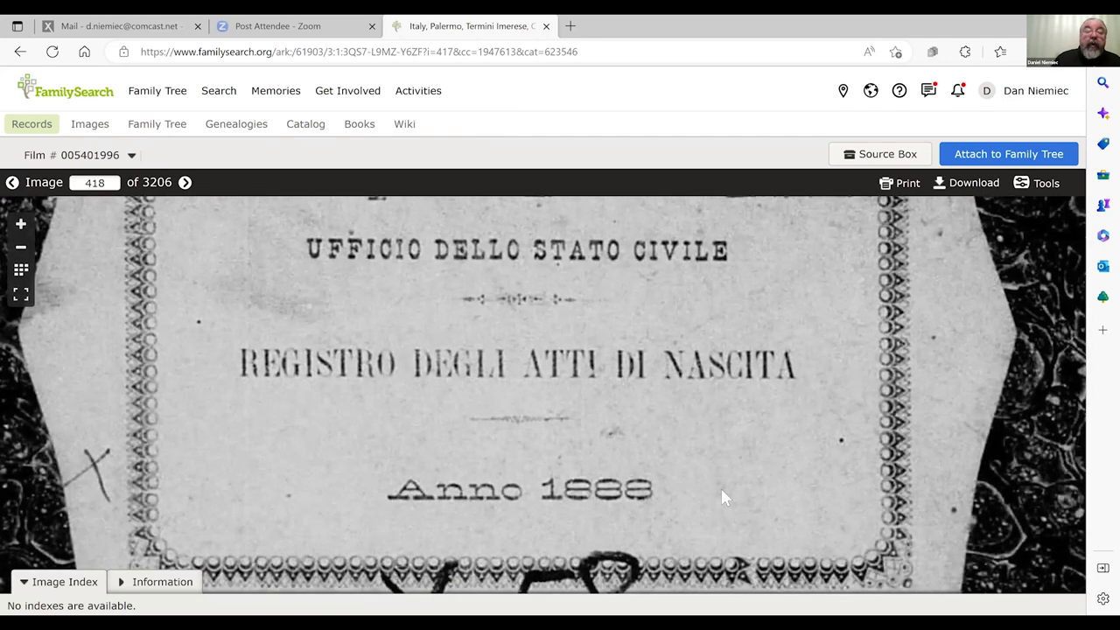
pyautogui.scroll(3, 721, 488)
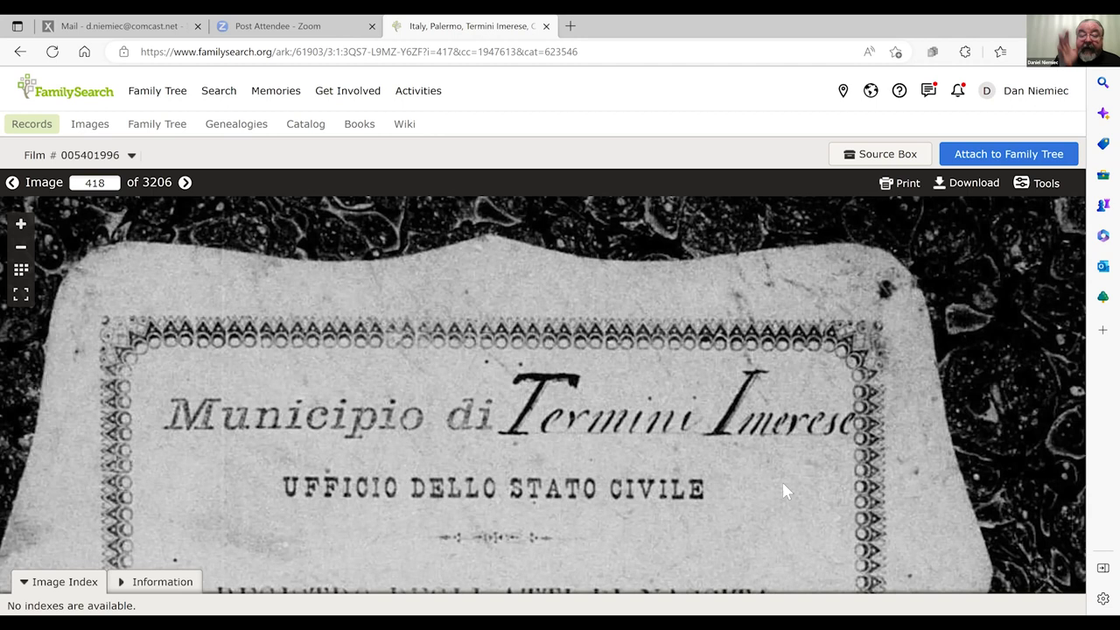
pyautogui.scroll(-1, 784, 491)
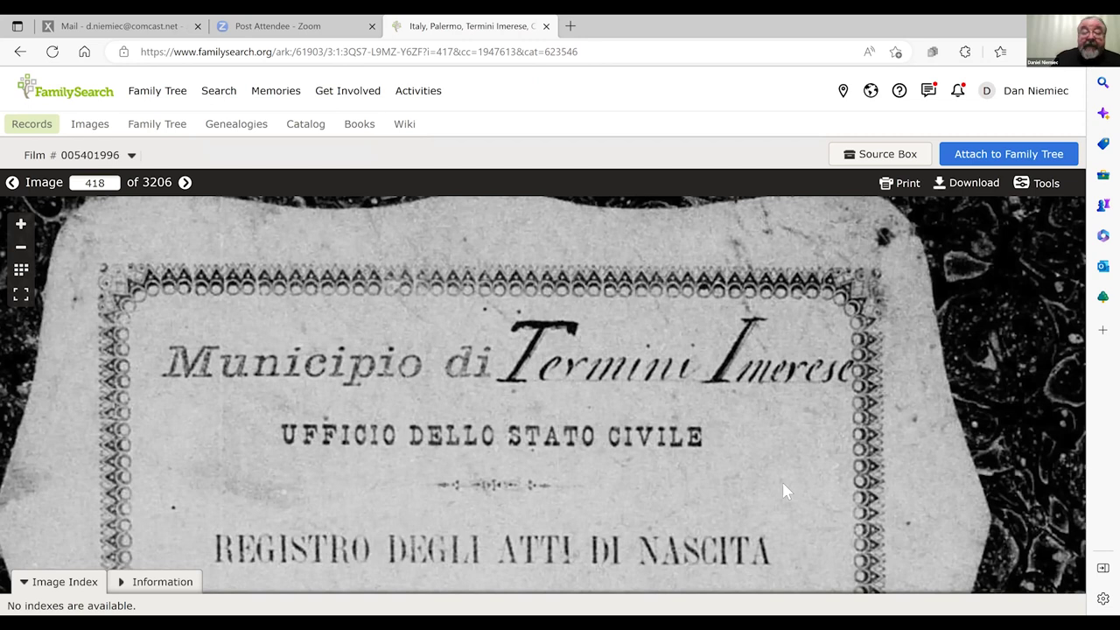
# Open the register's title page, image 419, from the thumbnails and enlarge it to read the year, comune, province and record type
pyautogui.click(21, 273)
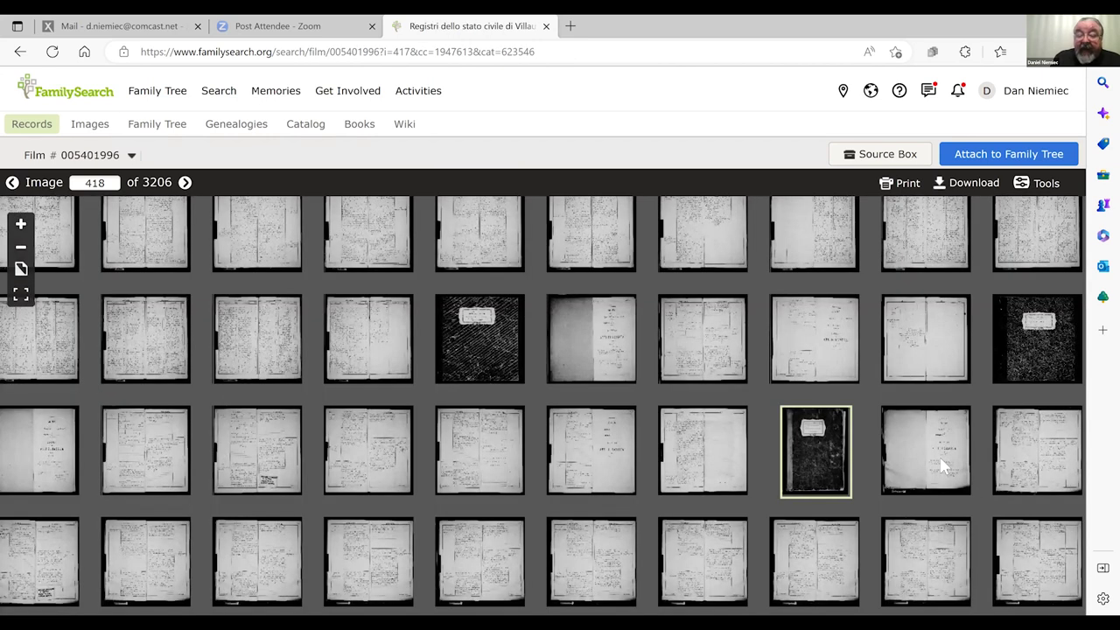
pyautogui.click(943, 466)
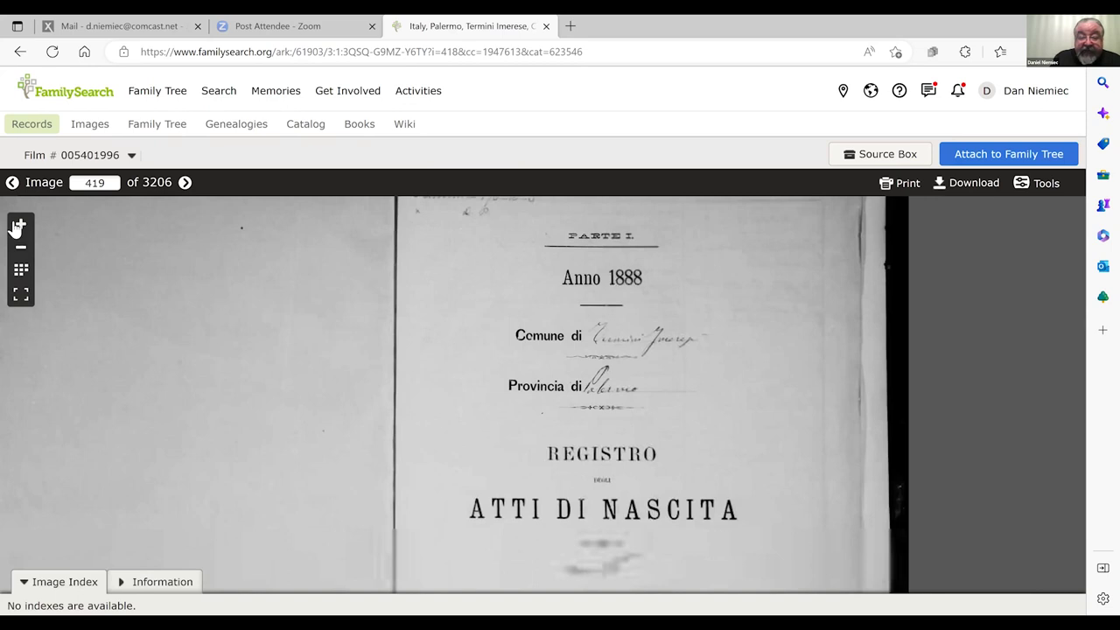
pyautogui.click(19, 225)
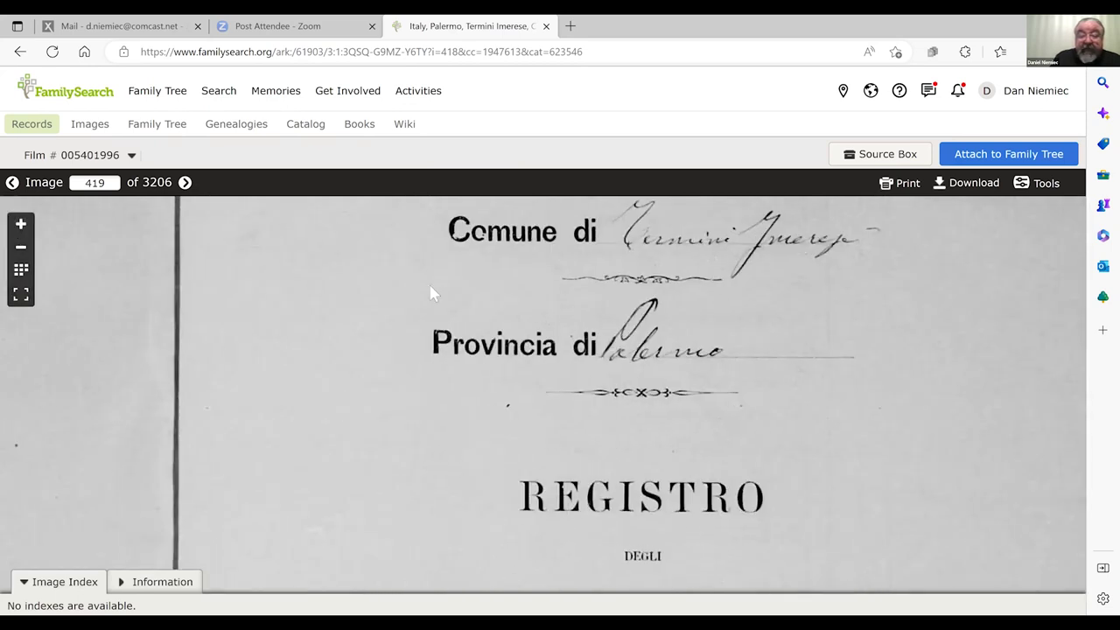
pyautogui.scroll(-3, 427, 403)
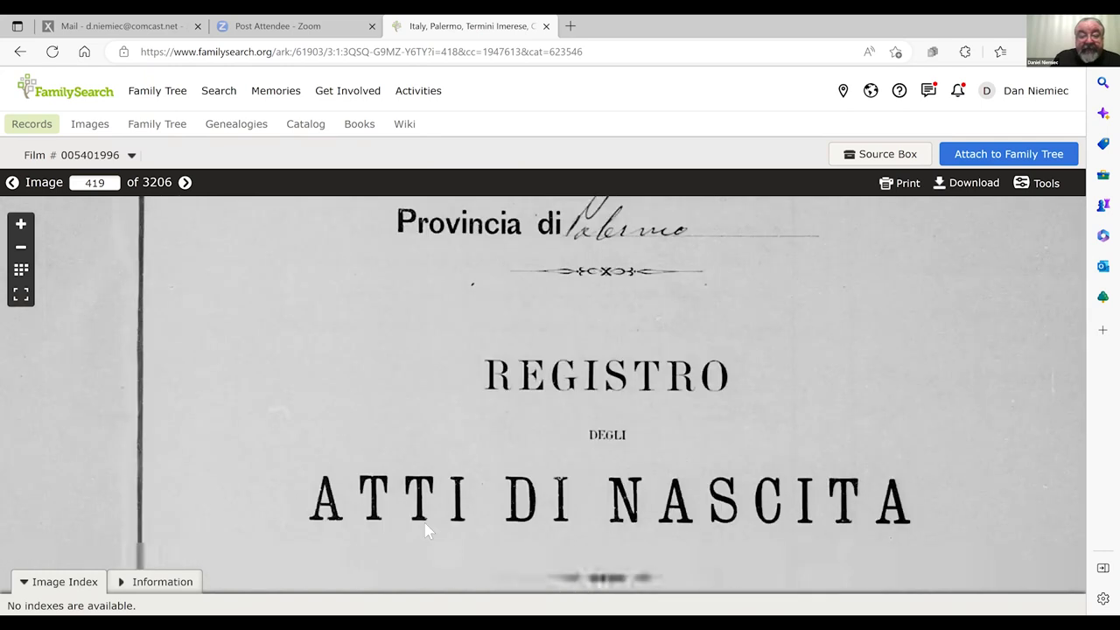
pyautogui.scroll(4, 411, 357)
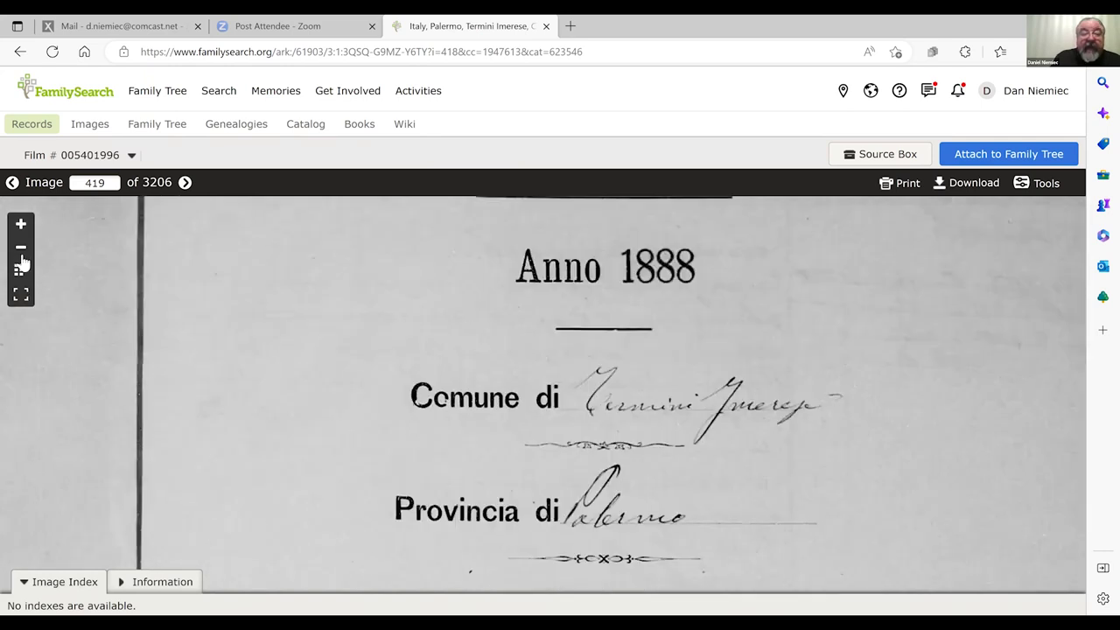
# Advance to image 420, view the whole spread, and enlarge birth act number 1 on the left-hand page to read it
pyautogui.click(184, 184)
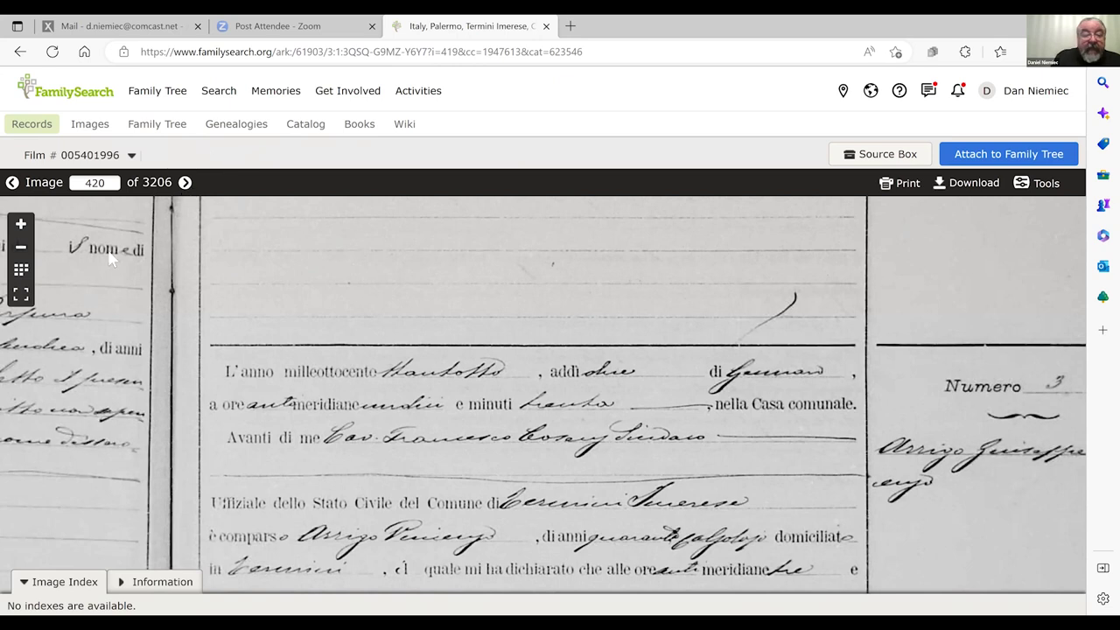
pyautogui.click(21, 249)
pyautogui.click(21, 249)
pyautogui.click(21, 248)
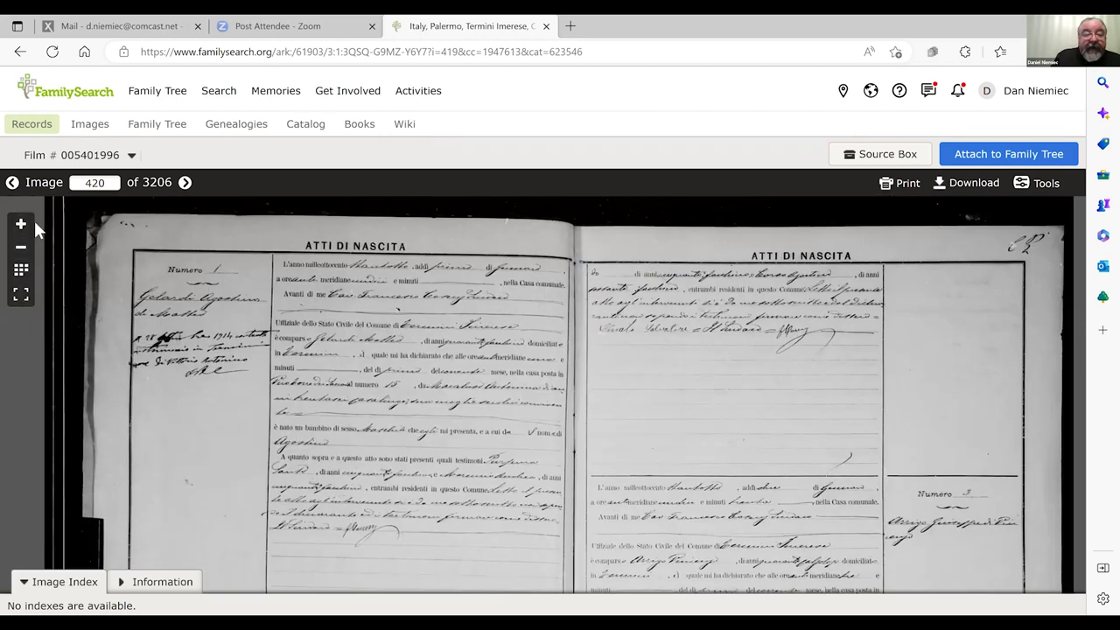
pyautogui.click(21, 225)
pyautogui.click(21, 225)
pyautogui.click(21, 225)
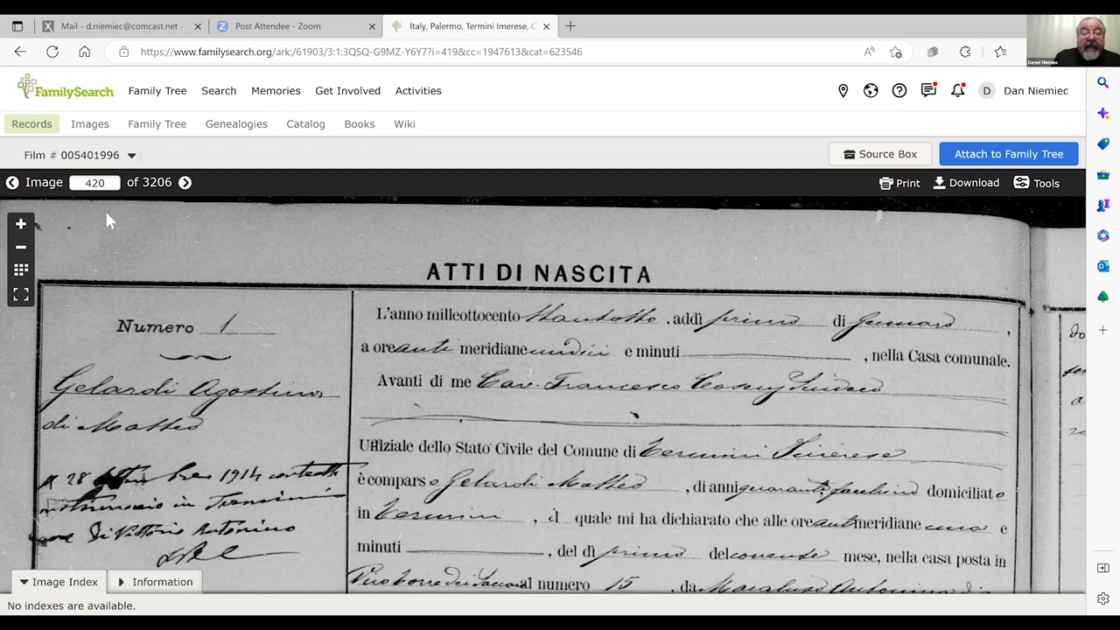
# Return to the thumbnails, find the annual index pages at the end of this register, and open image 725
pyautogui.click(19, 226)
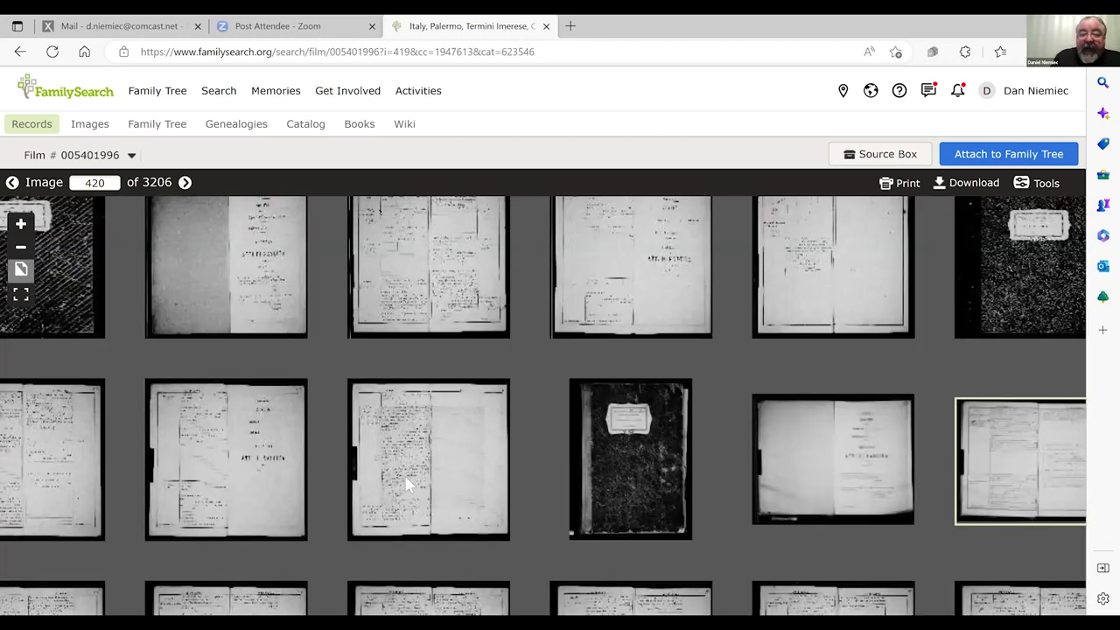
pyautogui.scroll(-1, 494, 529)
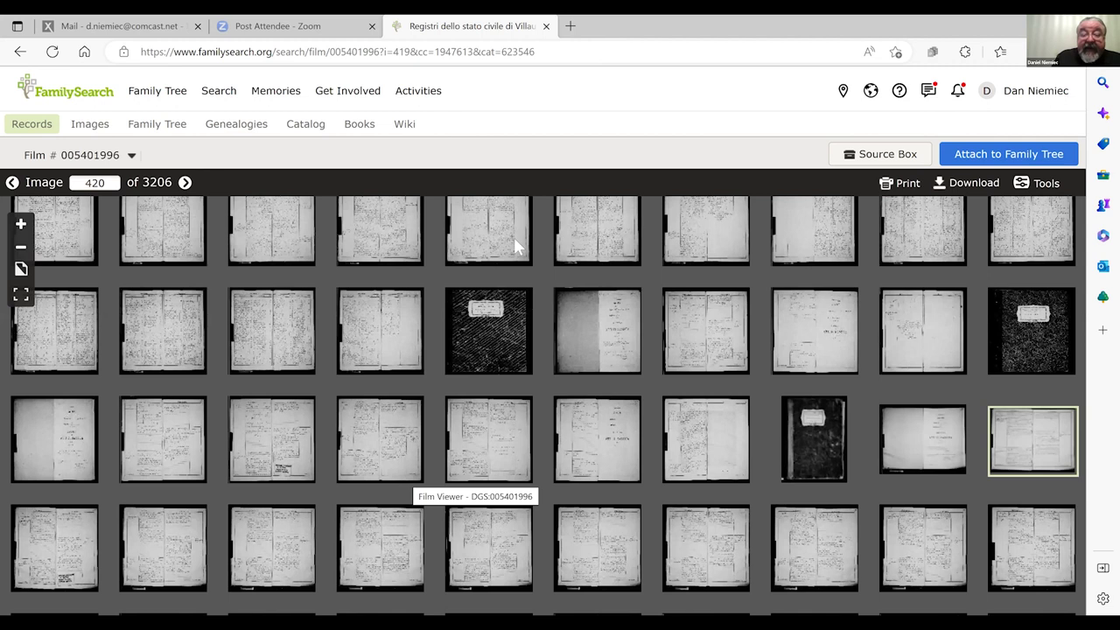
pyautogui.scroll(-3, 505, 539)
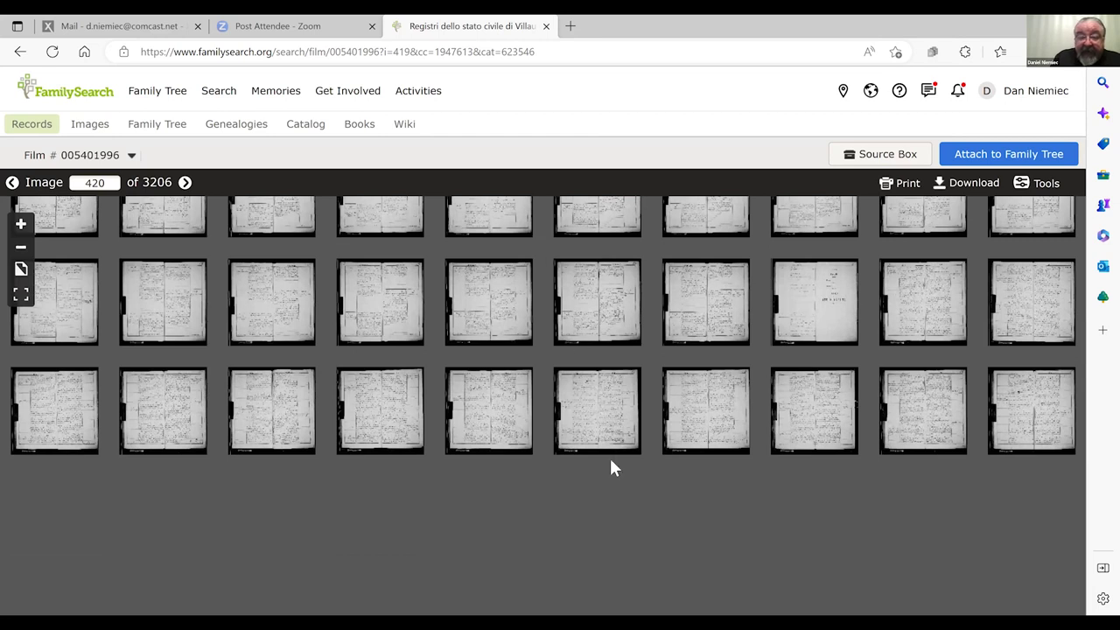
pyautogui.scroll(-2, 610, 457)
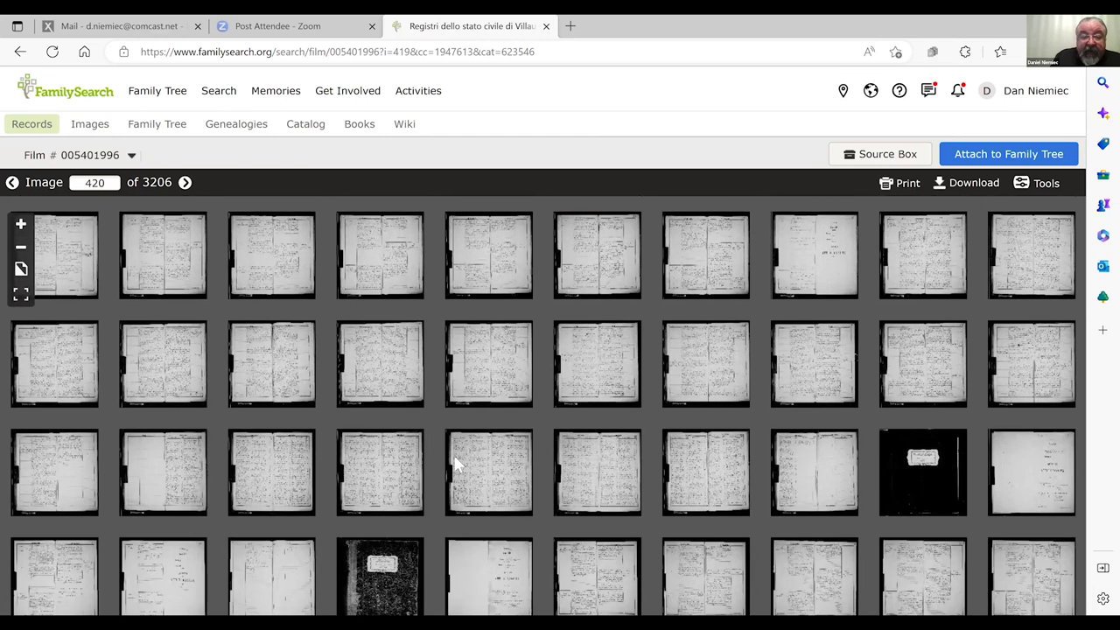
pyautogui.click(496, 484)
pyautogui.click(496, 484)
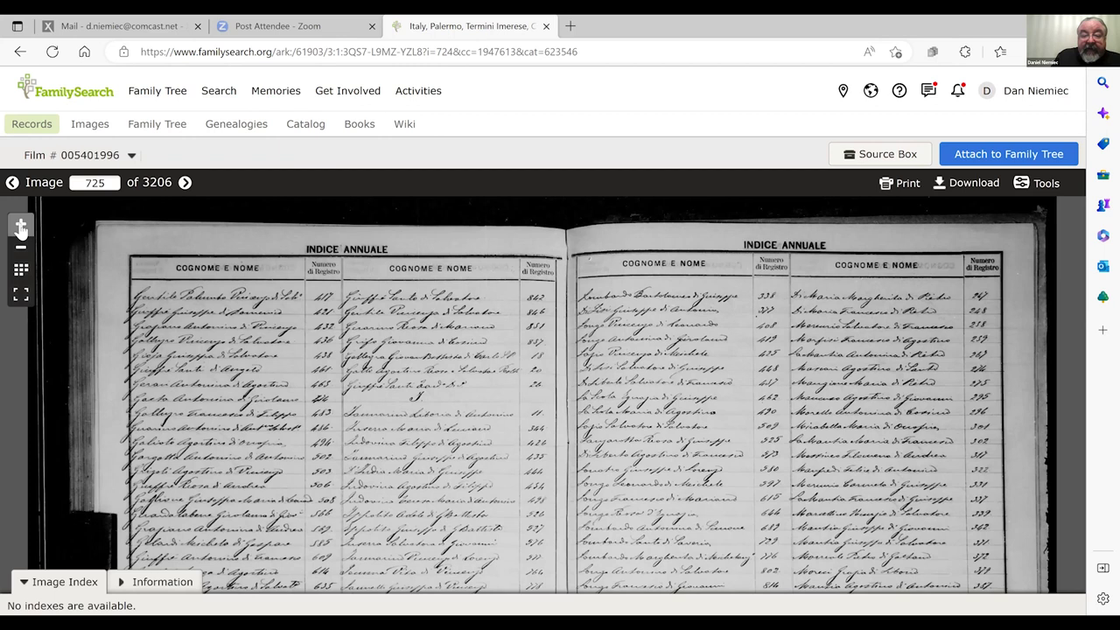
# Enlarge the annual index in image 725 and examine the L and M surname entries on its right-hand page
pyautogui.click(21, 227)
pyautogui.scroll(2, 266, 481)
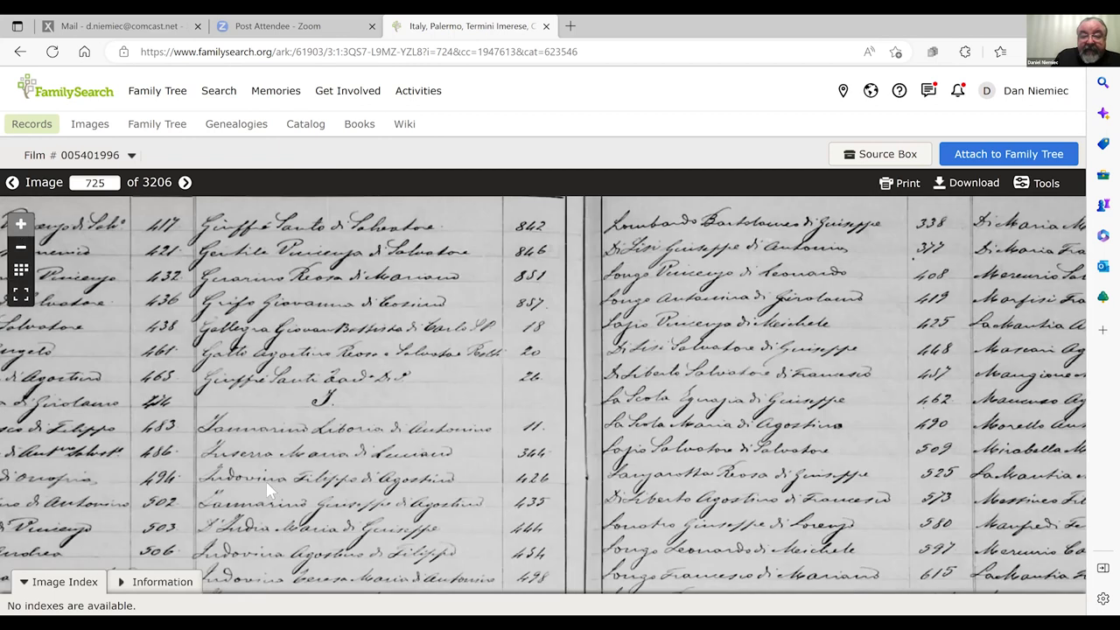
pyautogui.scroll(2, 148, 448)
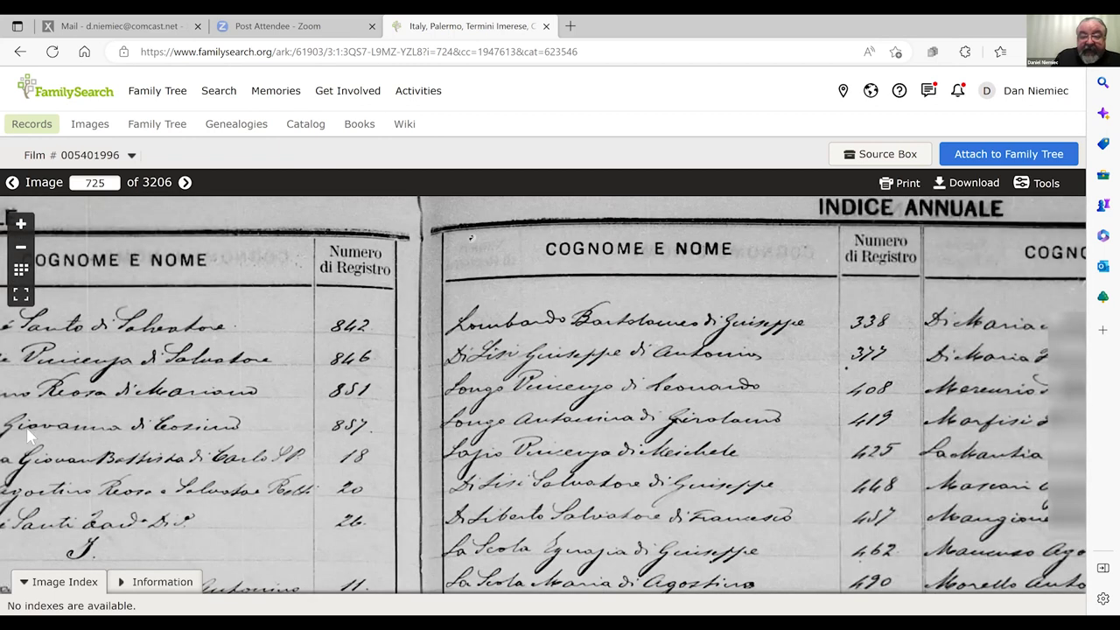
pyautogui.press('Right')
pyautogui.press('Right')
pyautogui.press('Right')
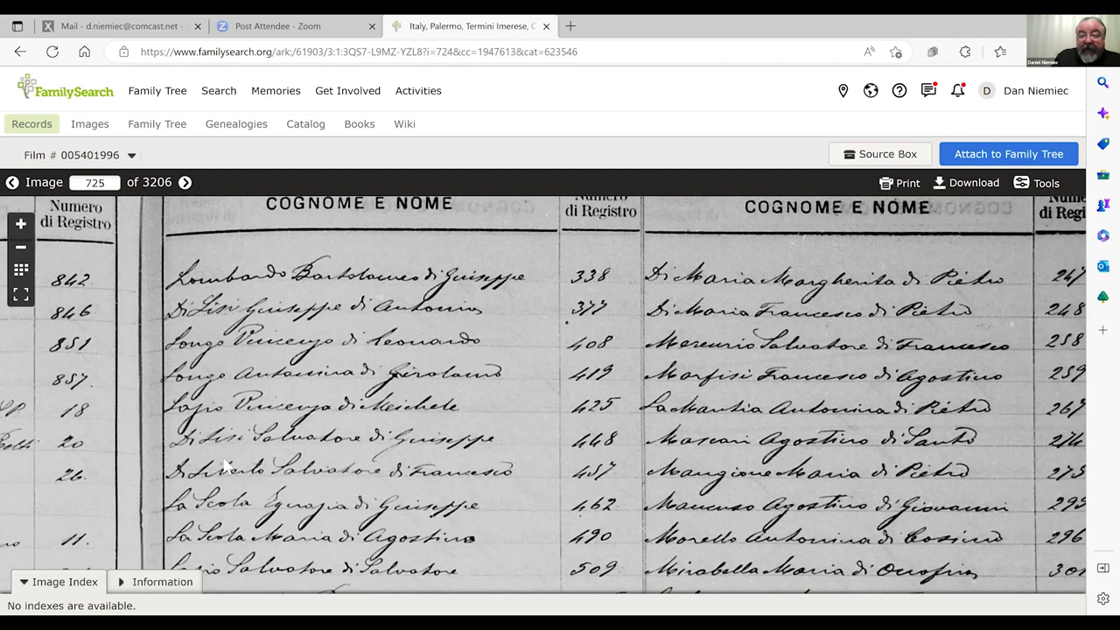
pyautogui.press('Right')
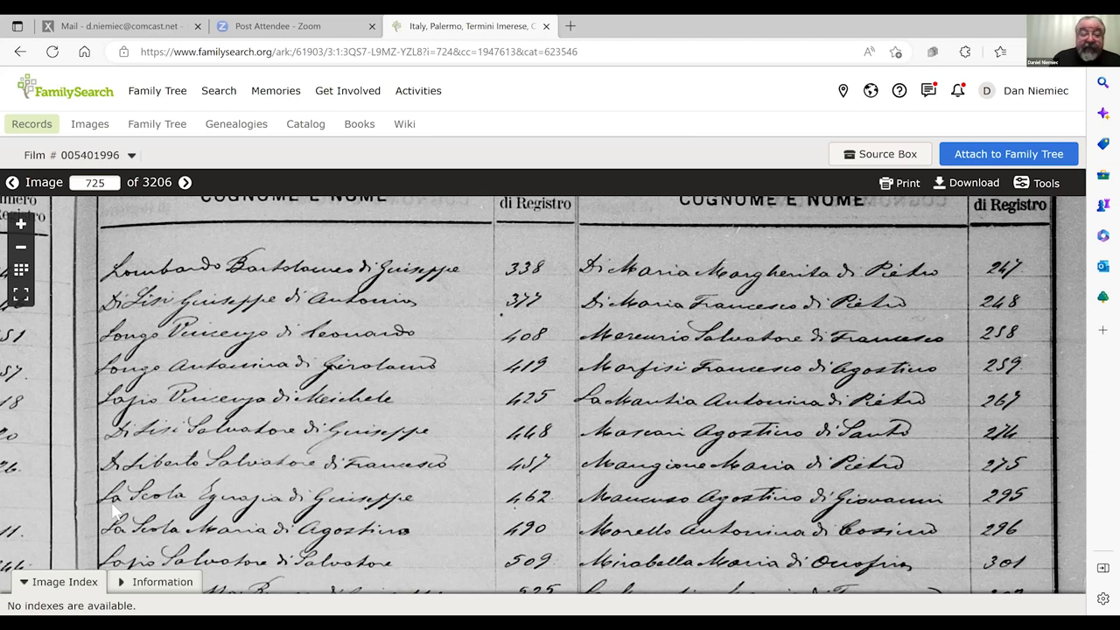
# Advance to image 726 and examine the surnames listed under P in the annual index with their register numbers
pyautogui.click(183, 183)
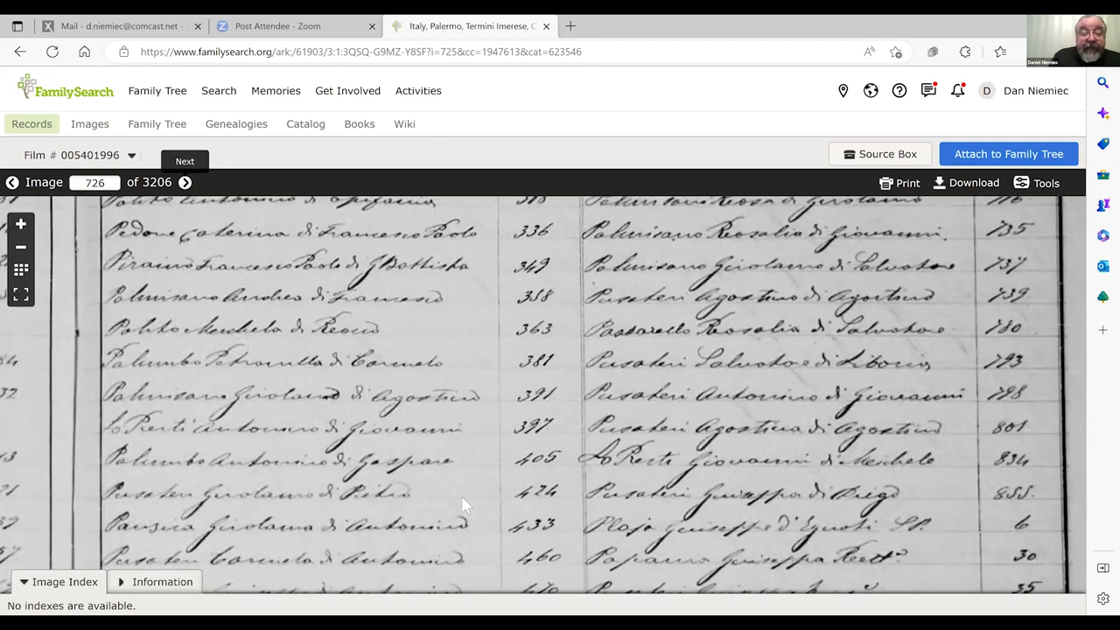
pyautogui.moveTo(464, 506); pyautogui.dragTo(647, 591)
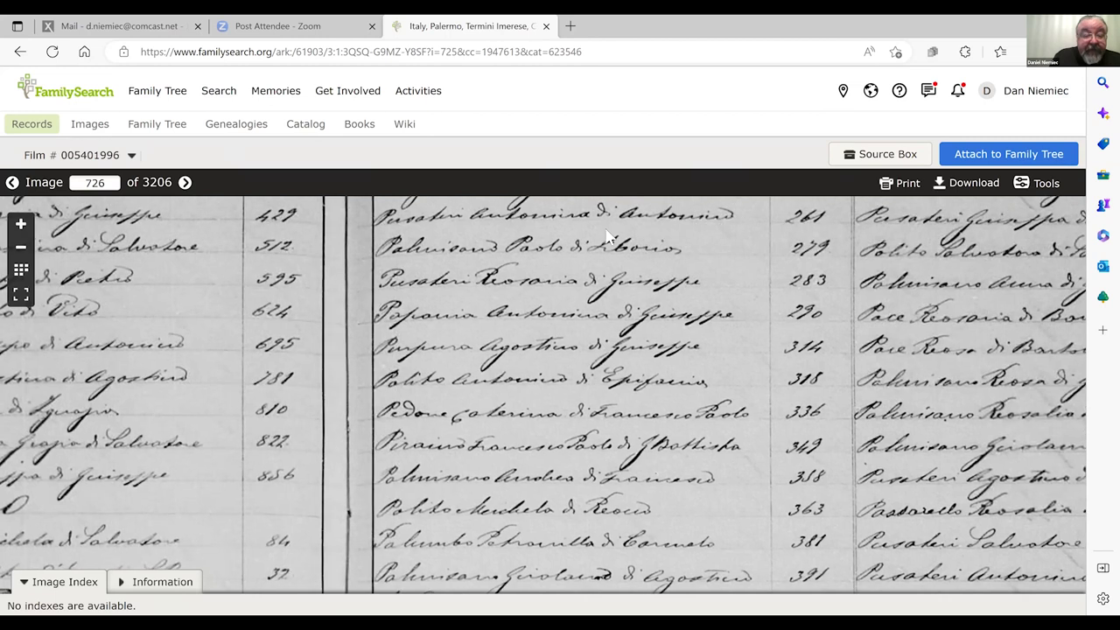
pyautogui.moveTo(265, 426); pyautogui.dragTo(554, 294)
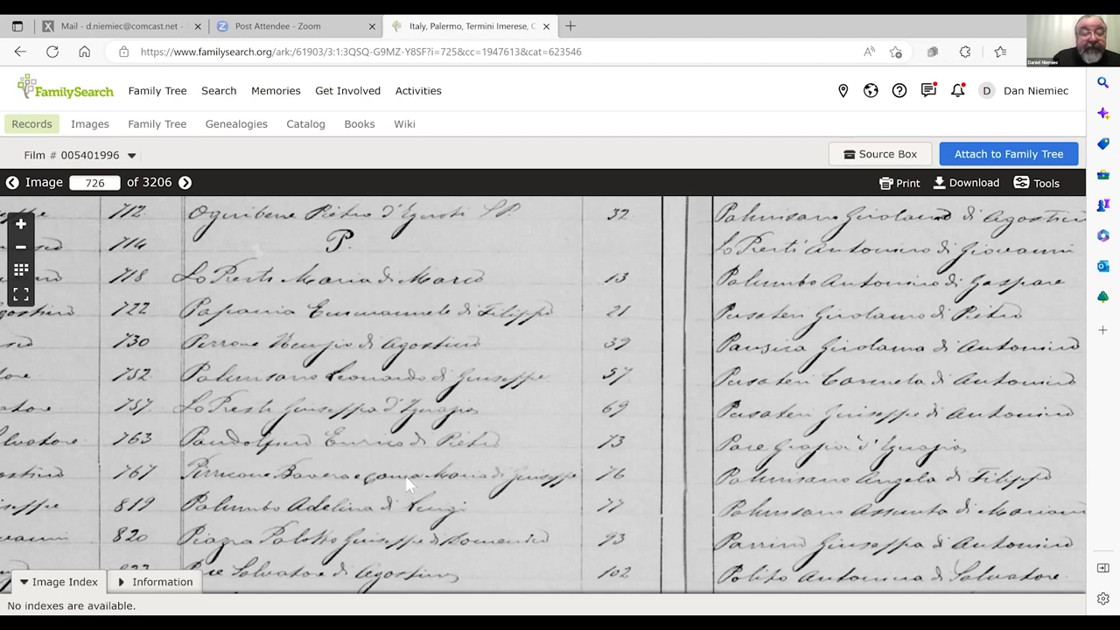
pyautogui.scroll(-2, 407, 480)
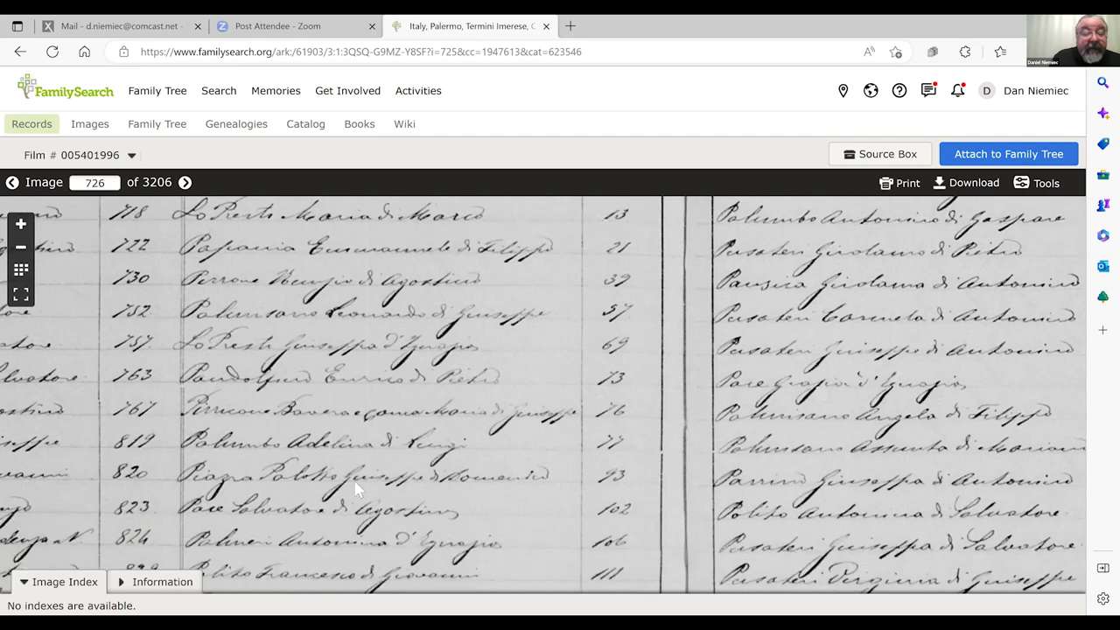
pyautogui.scroll(-3, 292, 530)
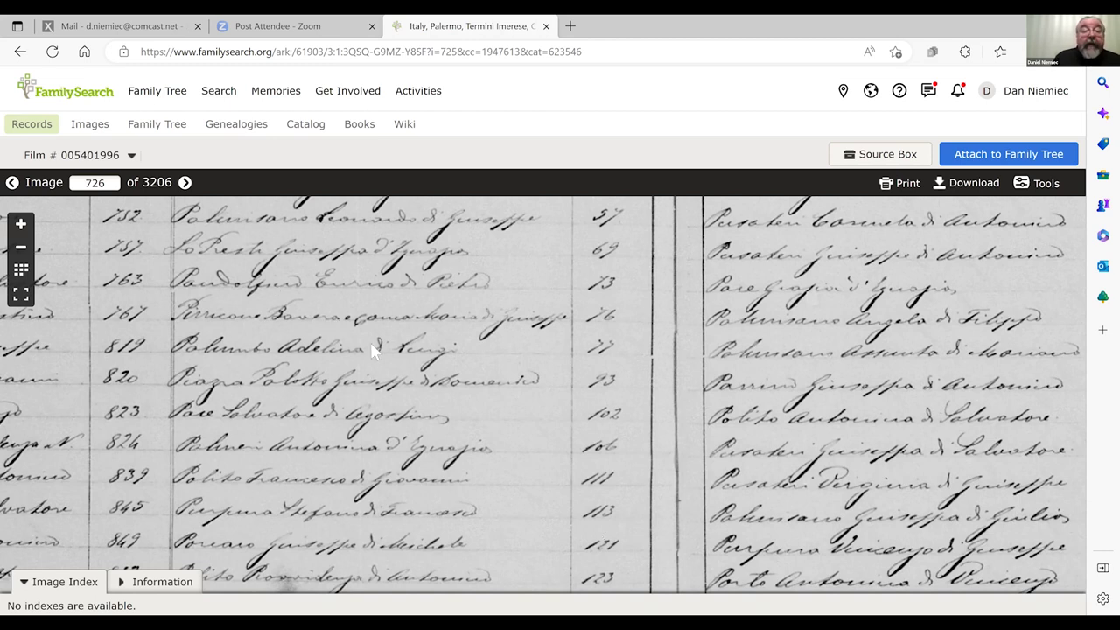
pyautogui.click(22, 251)
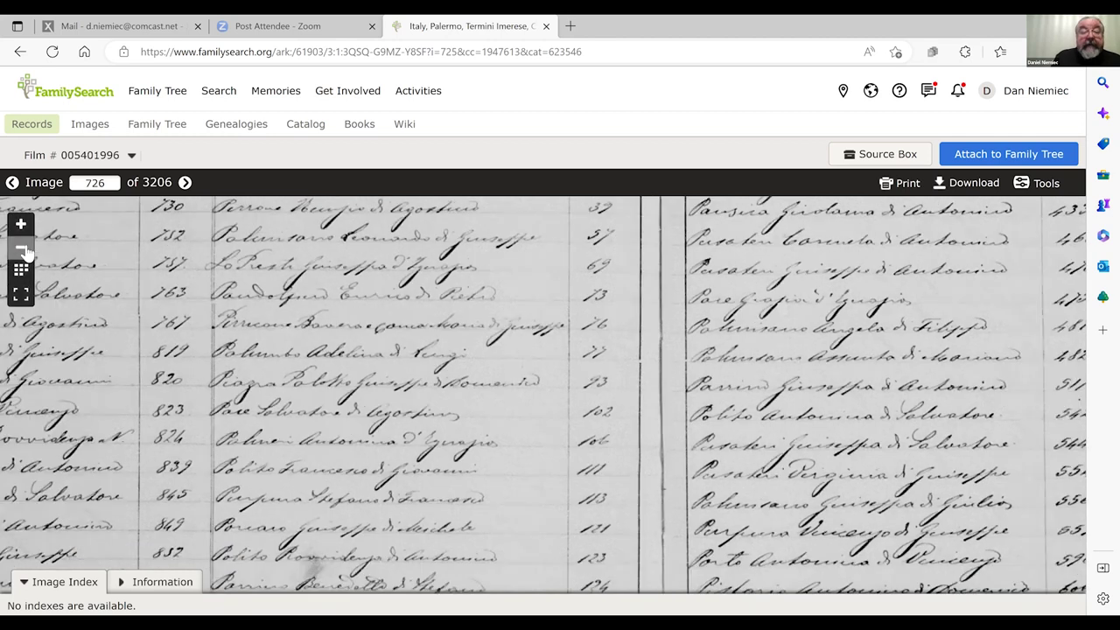
pyautogui.scroll(5, 388, 357)
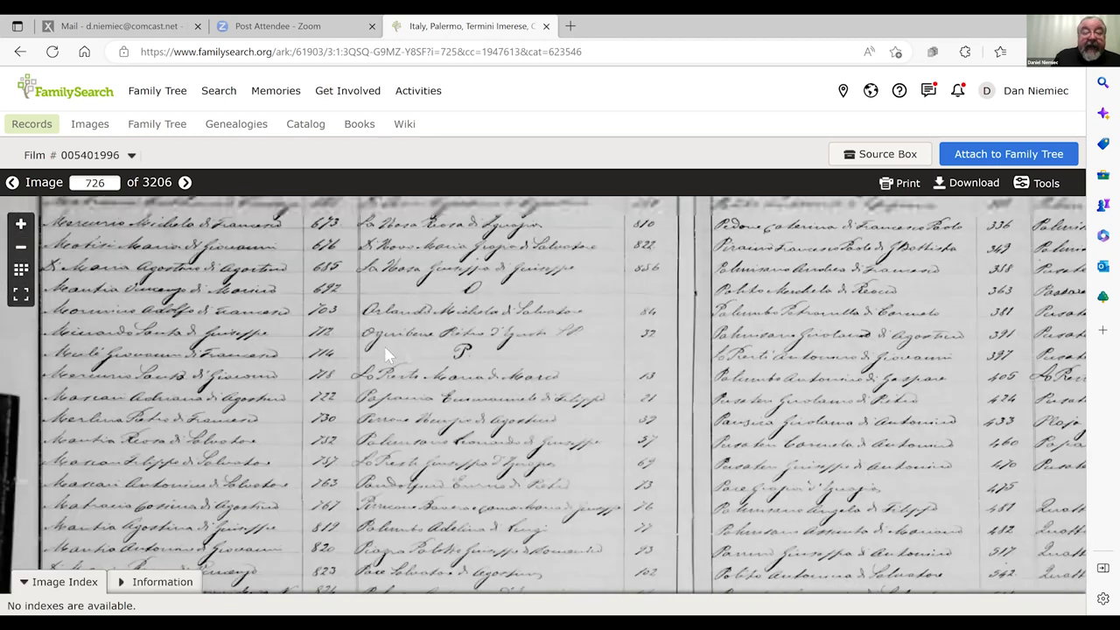
# Page back through the annual index from image 726 to its first page with the A surnames on image 722
pyautogui.scroll(3, 399, 288)
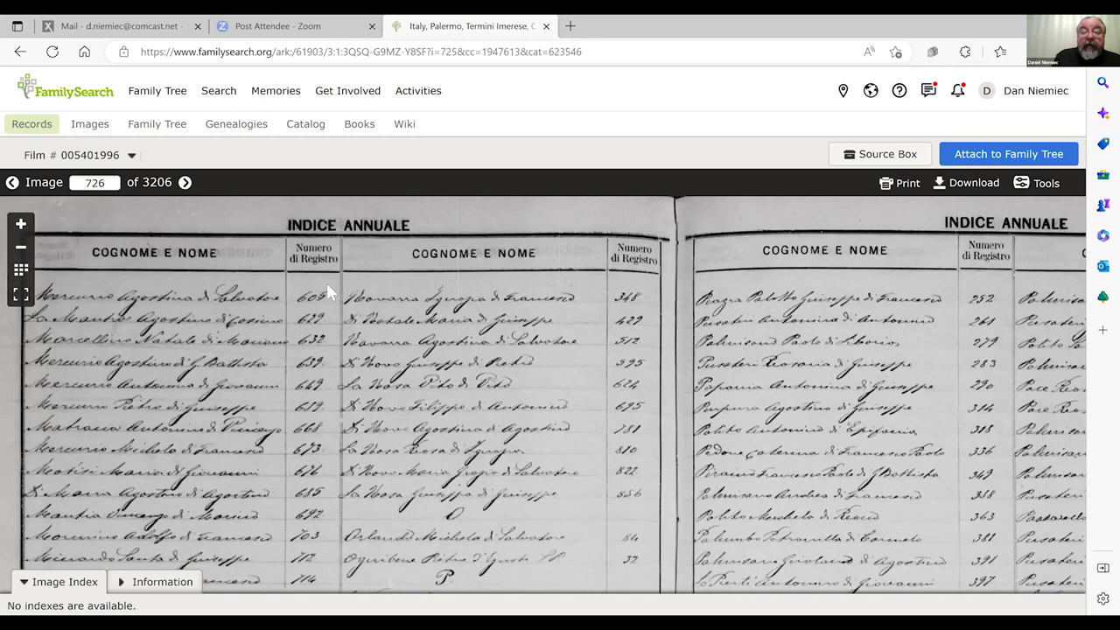
pyautogui.hscroll(2, 20, 251)
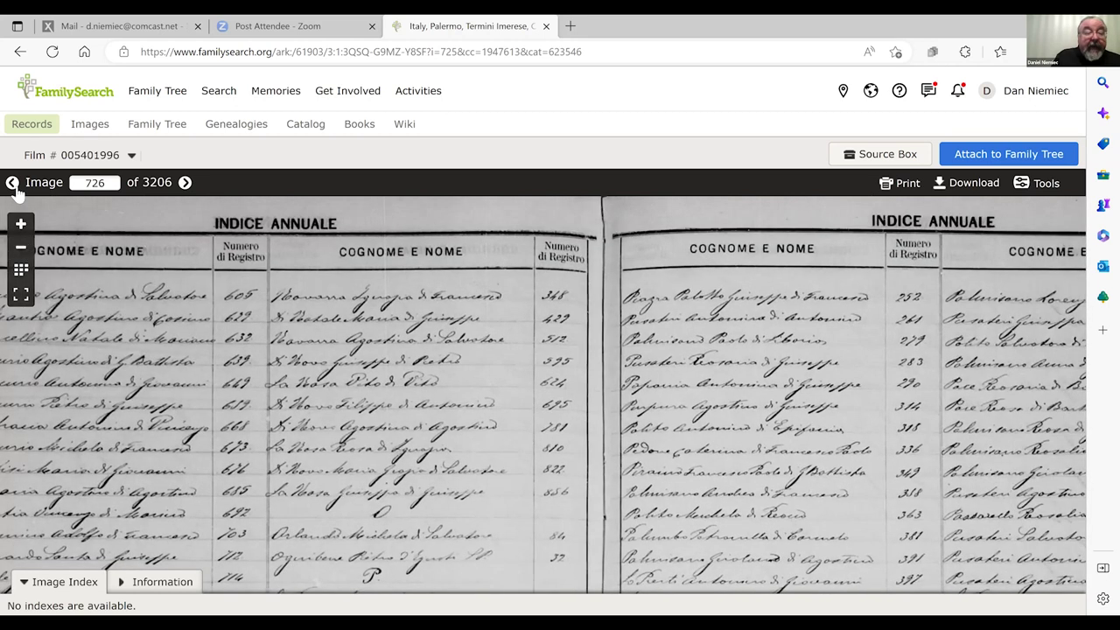
pyautogui.click(13, 183)
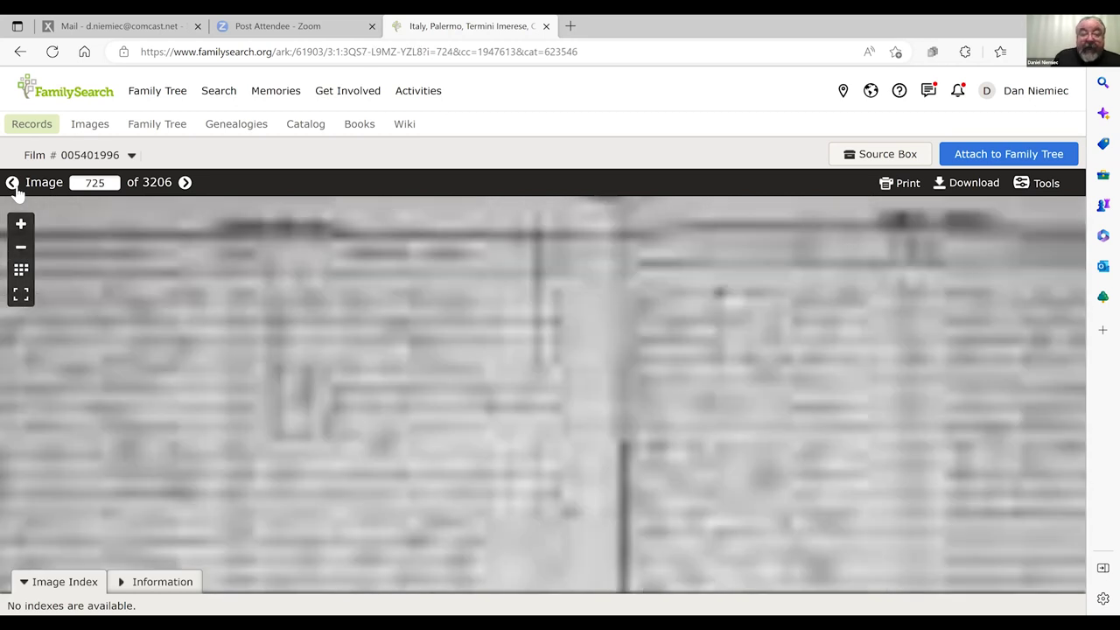
pyautogui.click(12, 183)
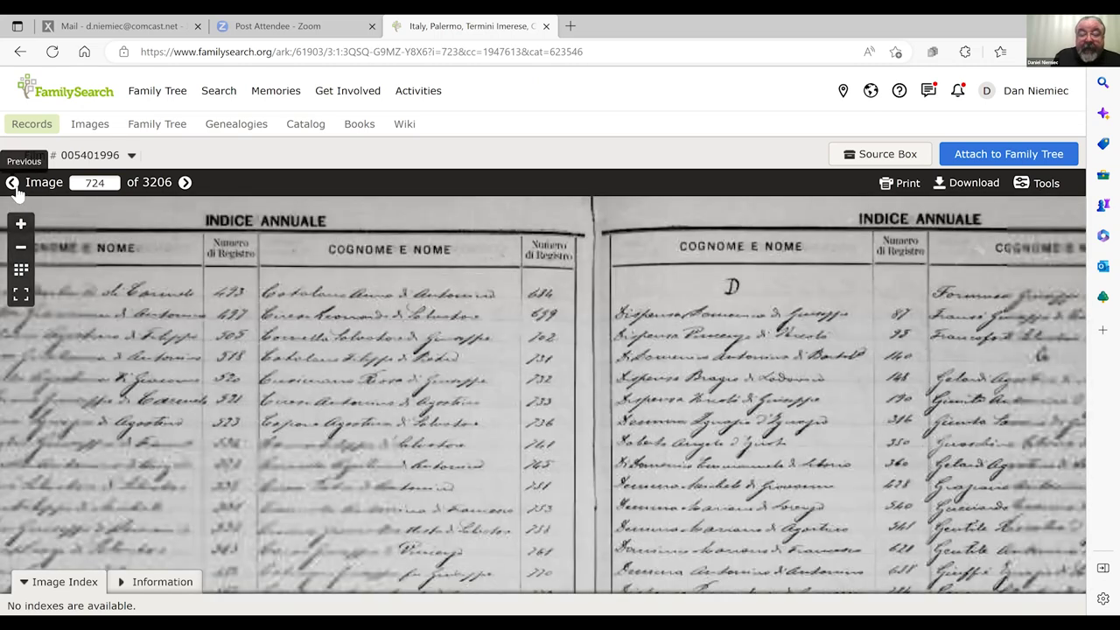
pyautogui.click(12, 183)
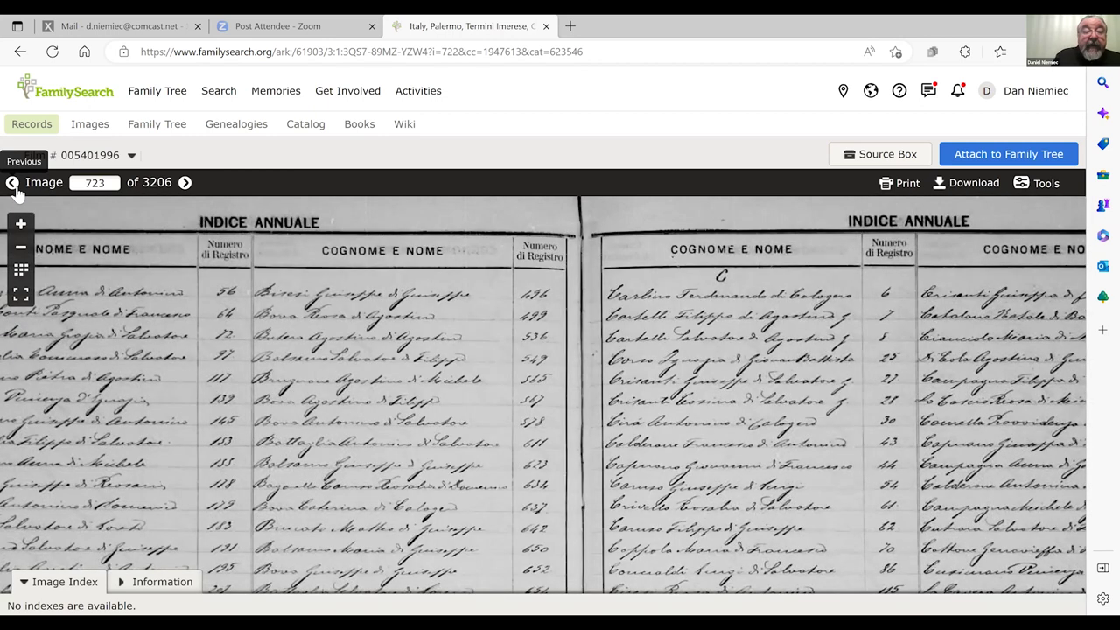
pyautogui.click(12, 183)
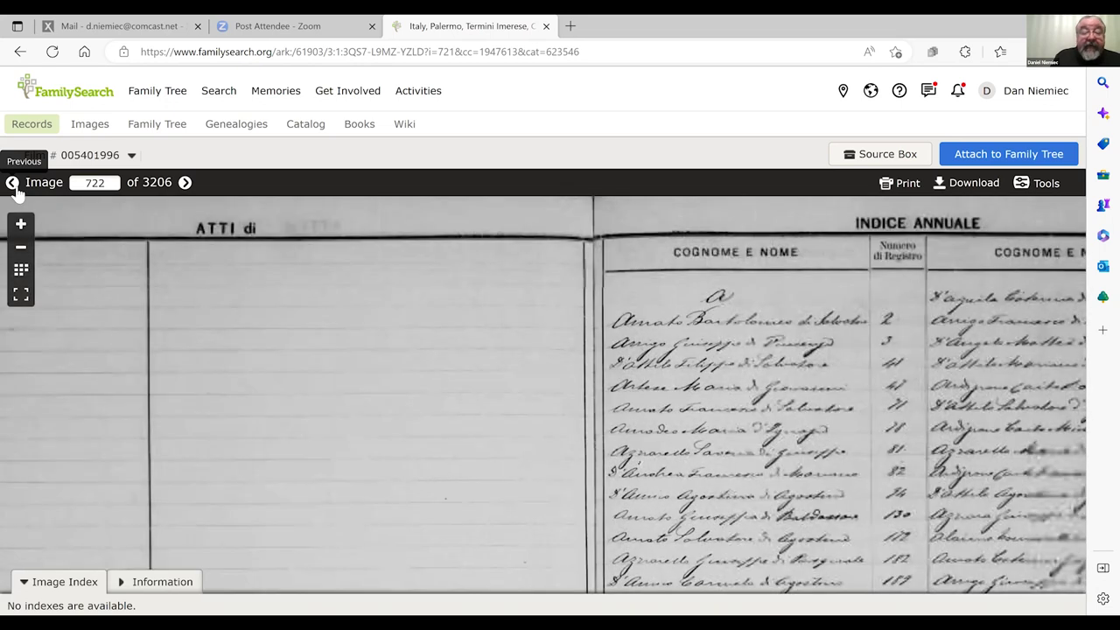
# Go back through the Part II acts starting at image 721, and jump to the 1888 Part II title page at image 708
pyautogui.click(12, 183)
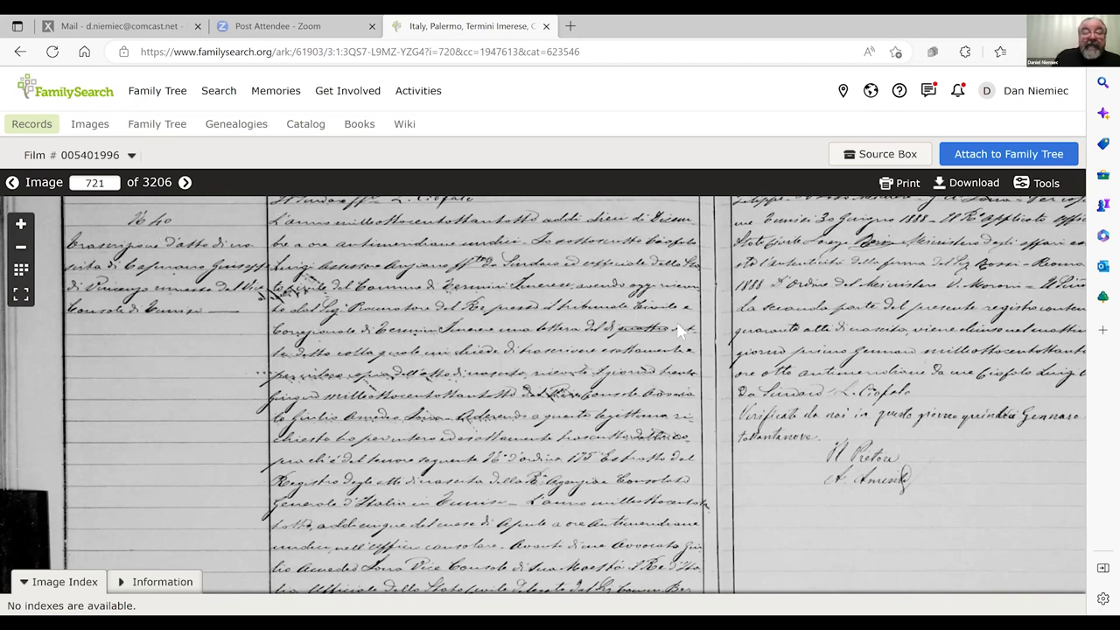
pyautogui.moveTo(637, 428); pyautogui.dragTo(623, 448)
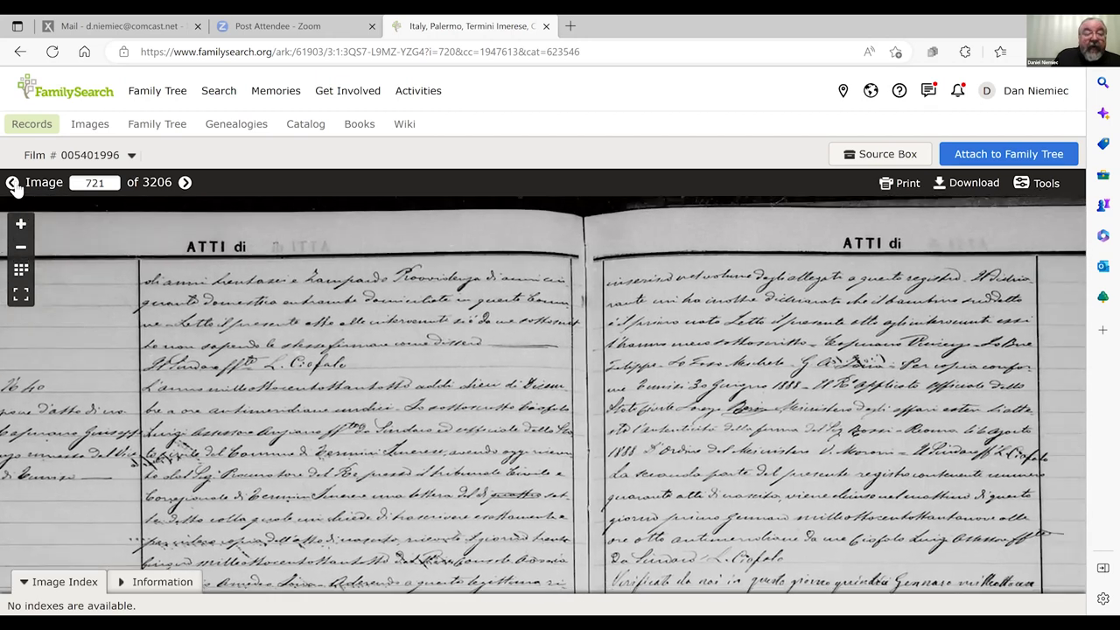
pyautogui.click(13, 184)
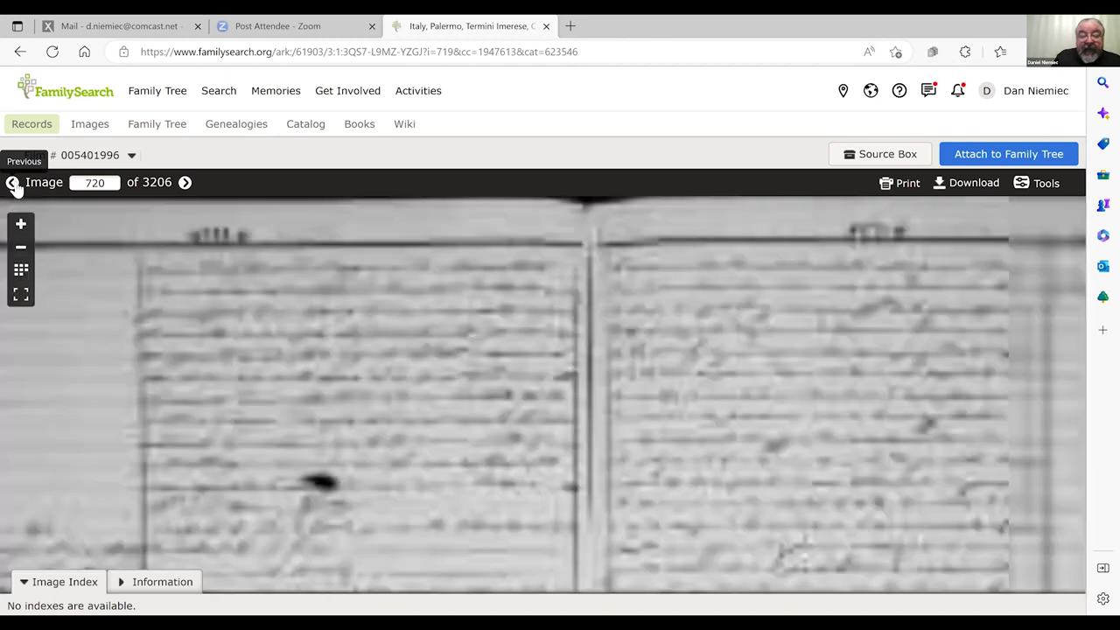
pyautogui.click(13, 184)
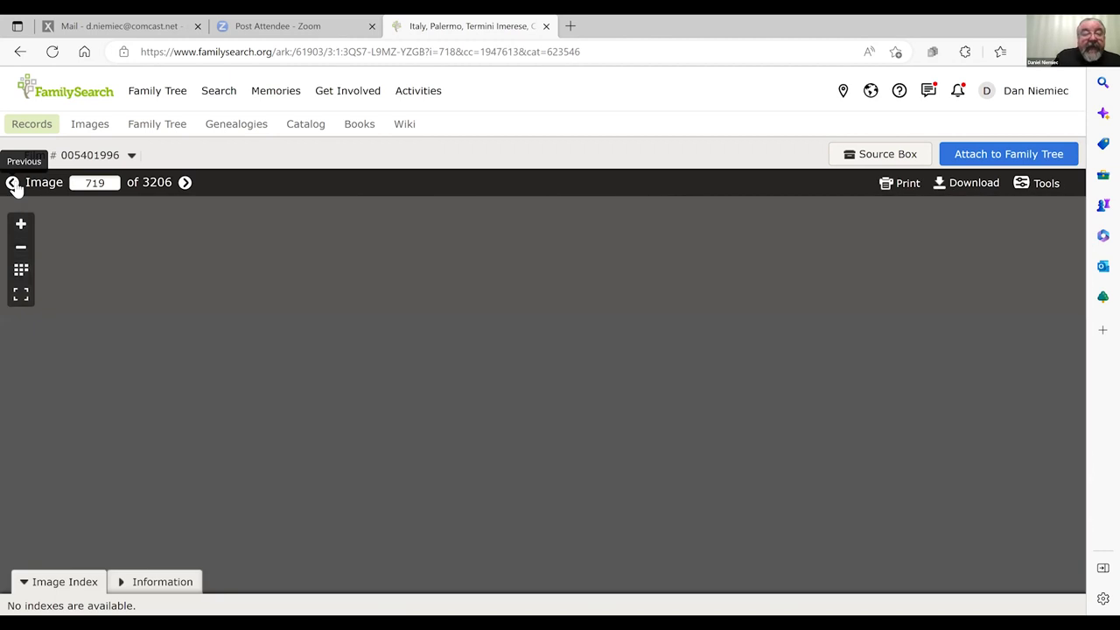
pyautogui.click(14, 183)
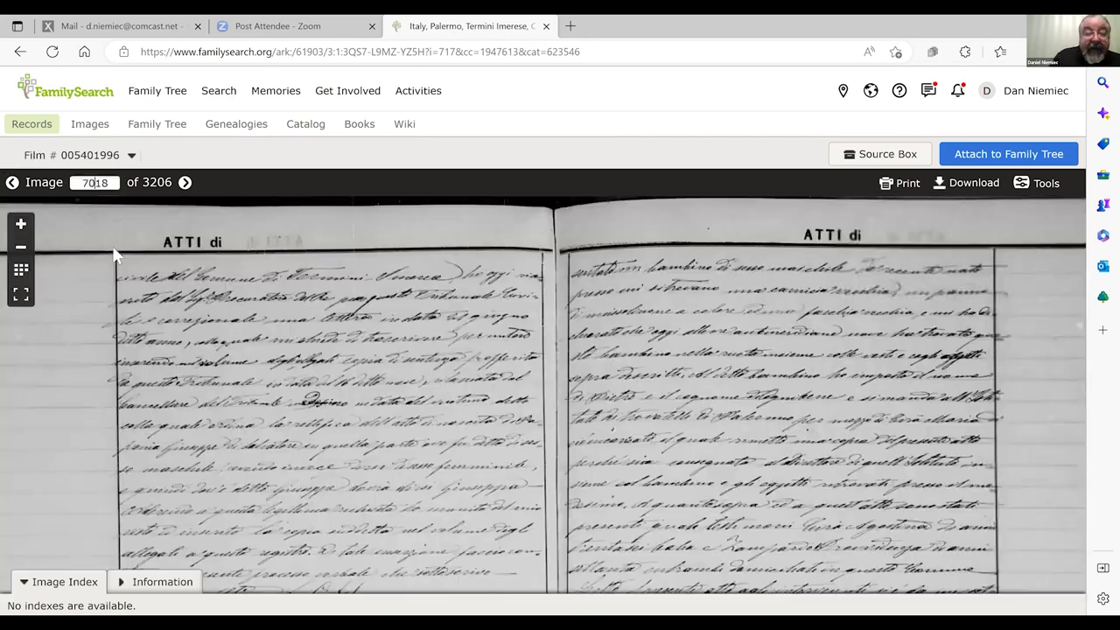
pyautogui.press('Return')
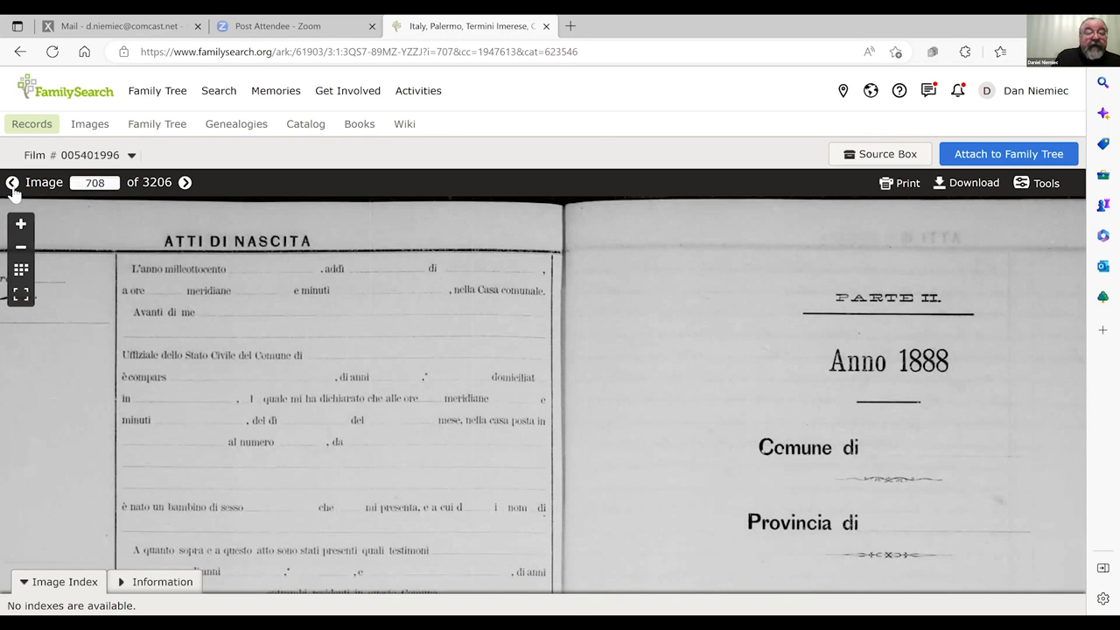
# Check the act numbers across the full spread of image 707, and jump back to image 607
pyautogui.click(12, 184)
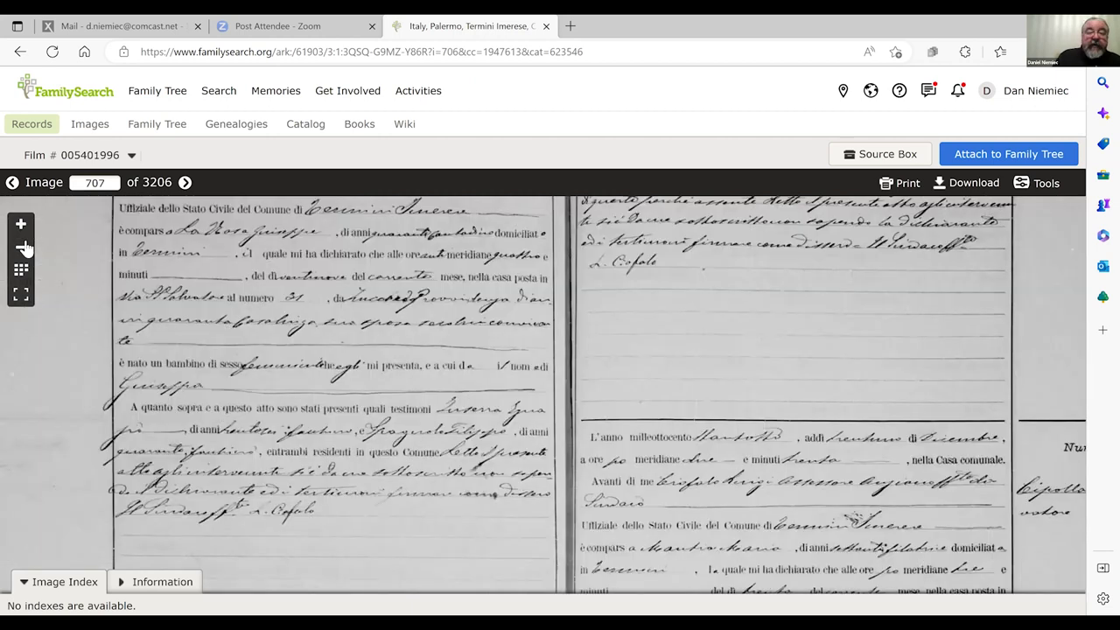
pyautogui.click(21, 248)
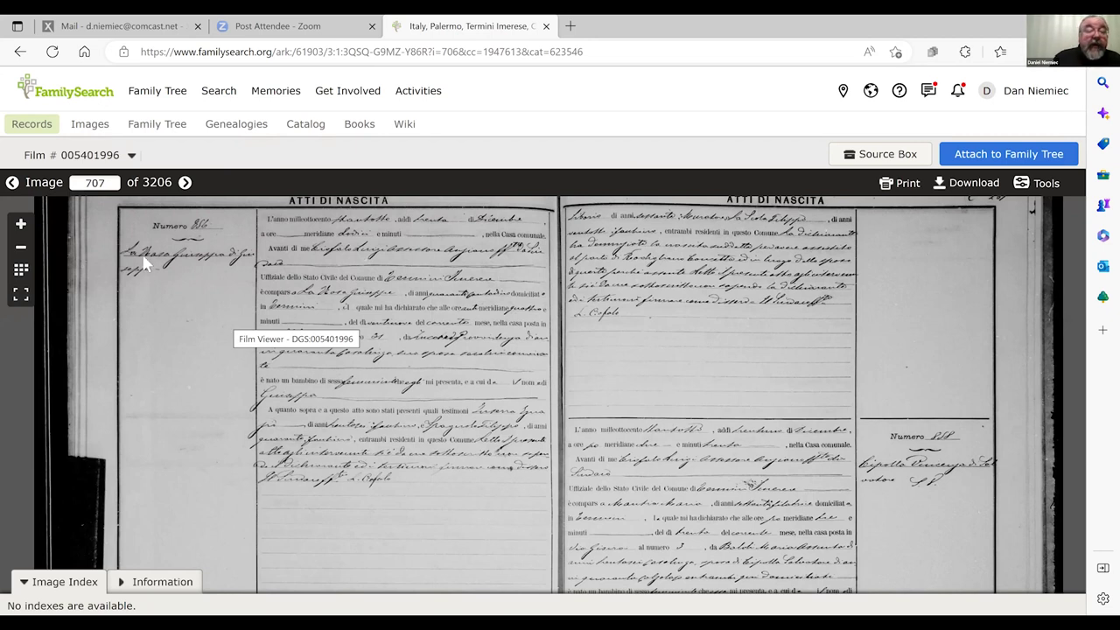
pyautogui.click(95, 183)
pyautogui.write('6')
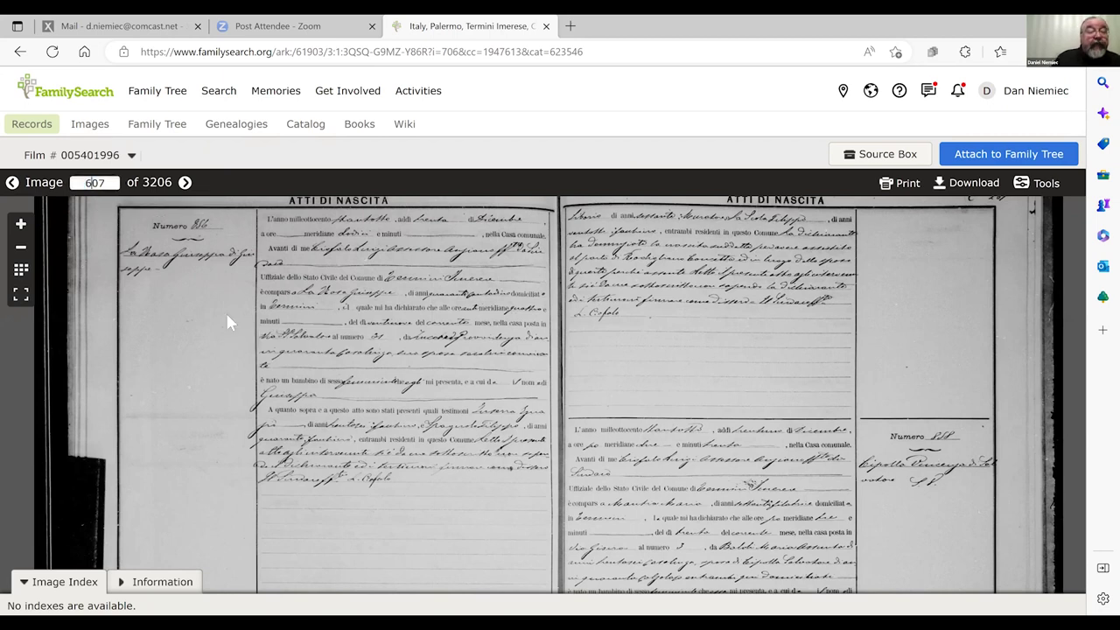
pyautogui.press('Return')
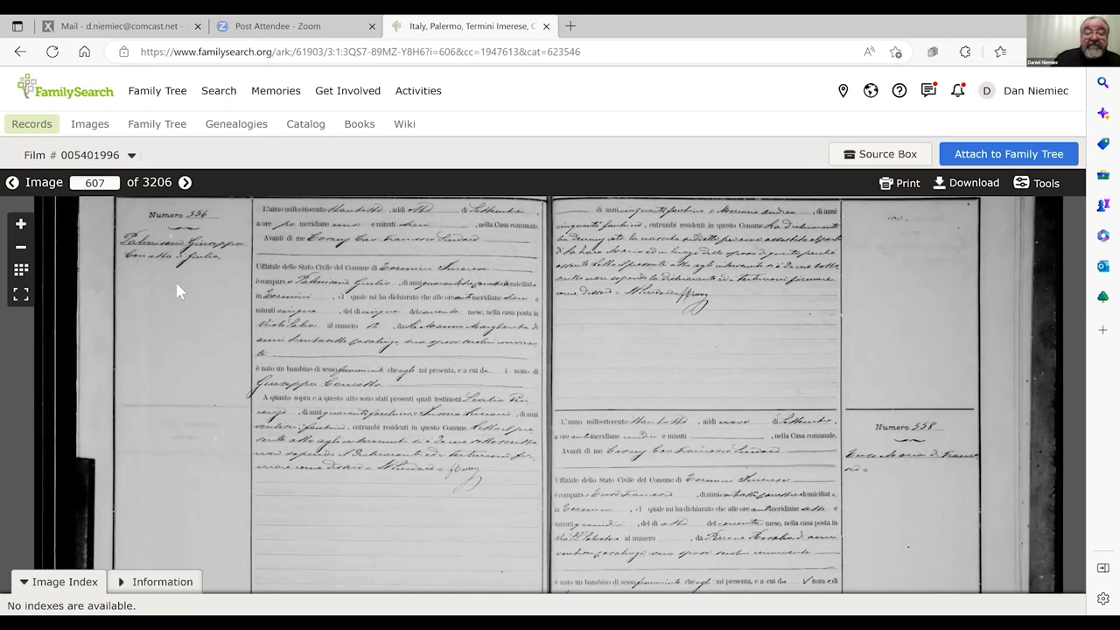
# Jump to image 507 and on to image 457 to get closer to the wanted birth act number
pyautogui.press('BackSpace')
pyautogui.press('BackSpace')
pyautogui.press('BackSpace')
pyautogui.write('507')
pyautogui.press('Return')
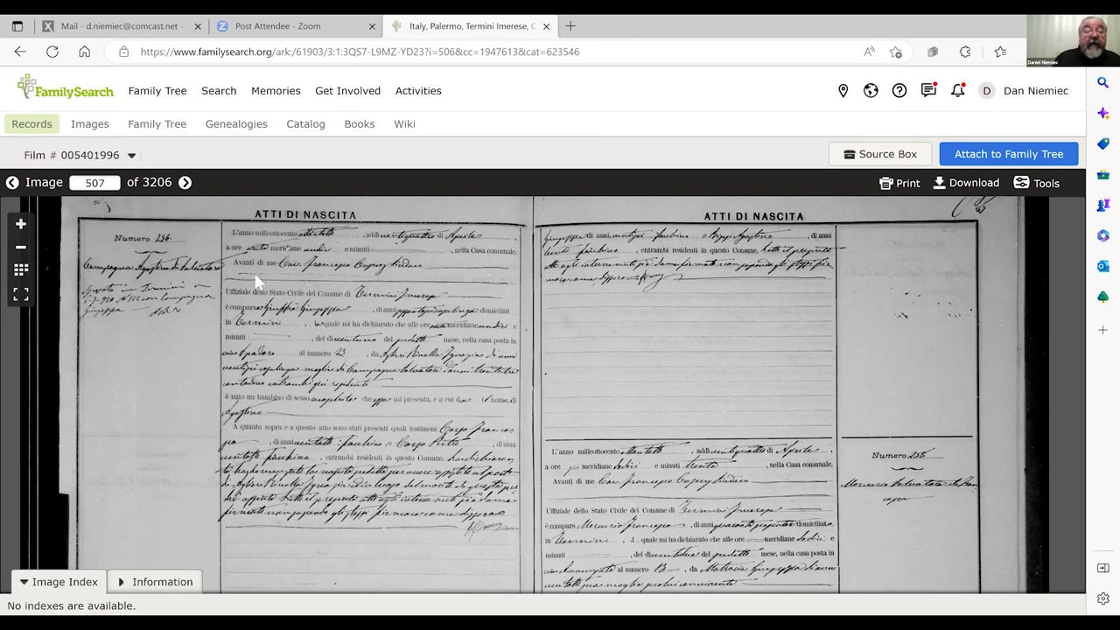
pyautogui.doubleClick(94, 183)
pyautogui.write('457')
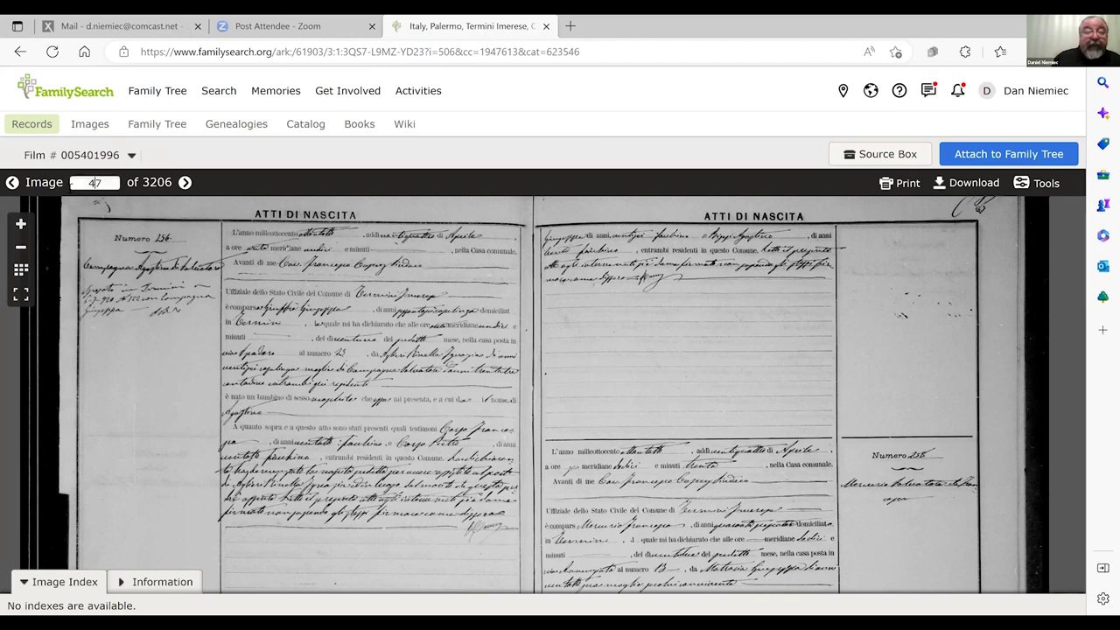
pyautogui.press('Return')
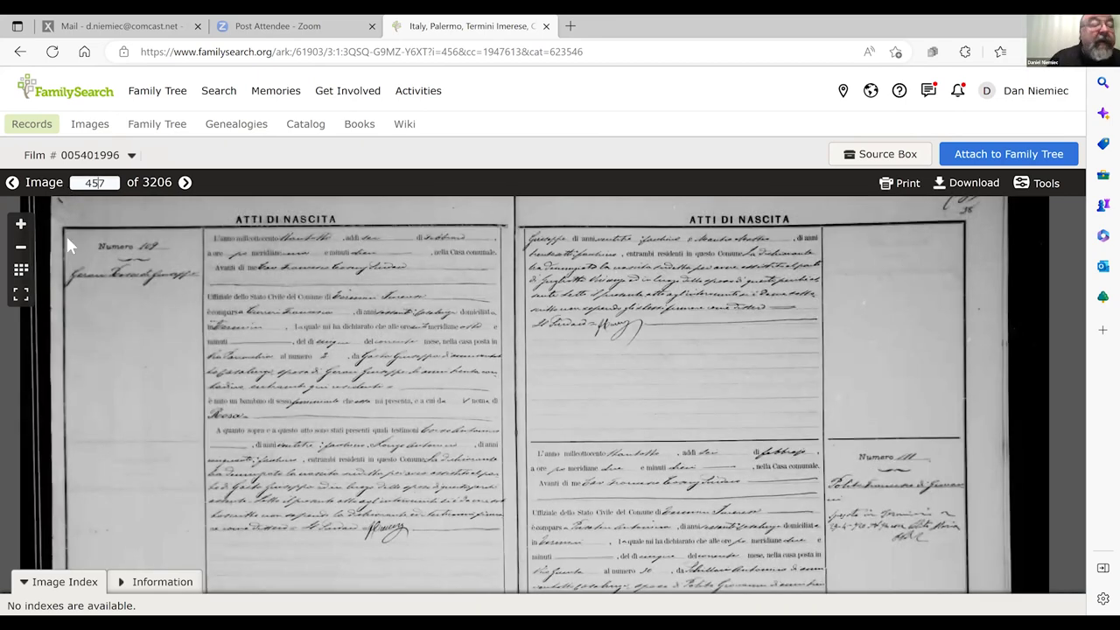
# Advance to image 458, enlarged for reading, and locate birth act number 113 on the left-hand page
pyautogui.click(22, 227)
pyautogui.click(22, 228)
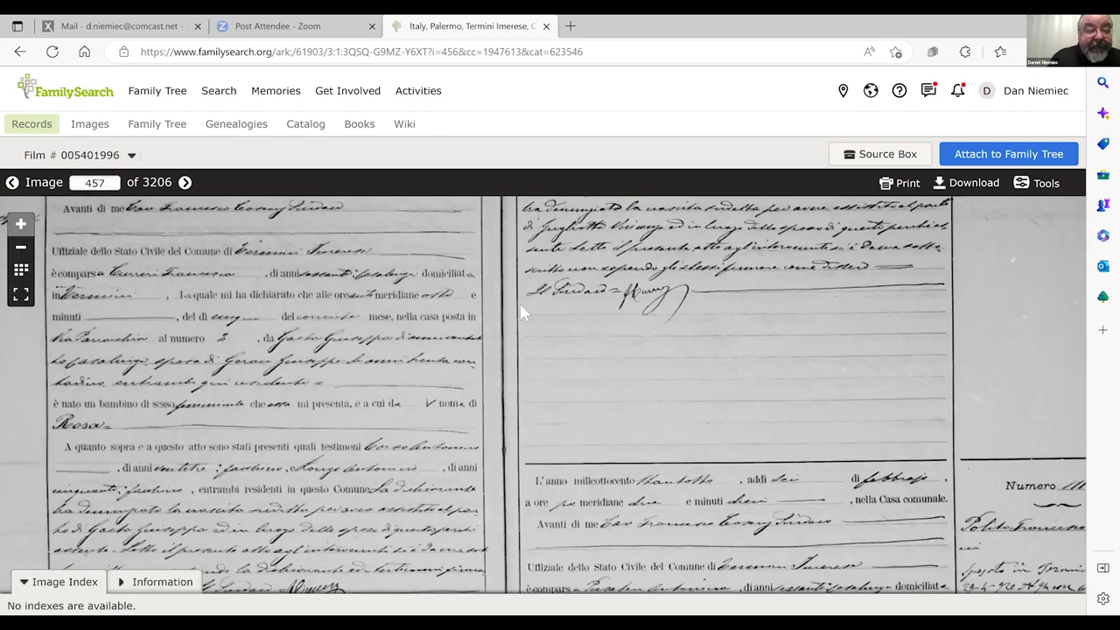
pyautogui.click(184, 182)
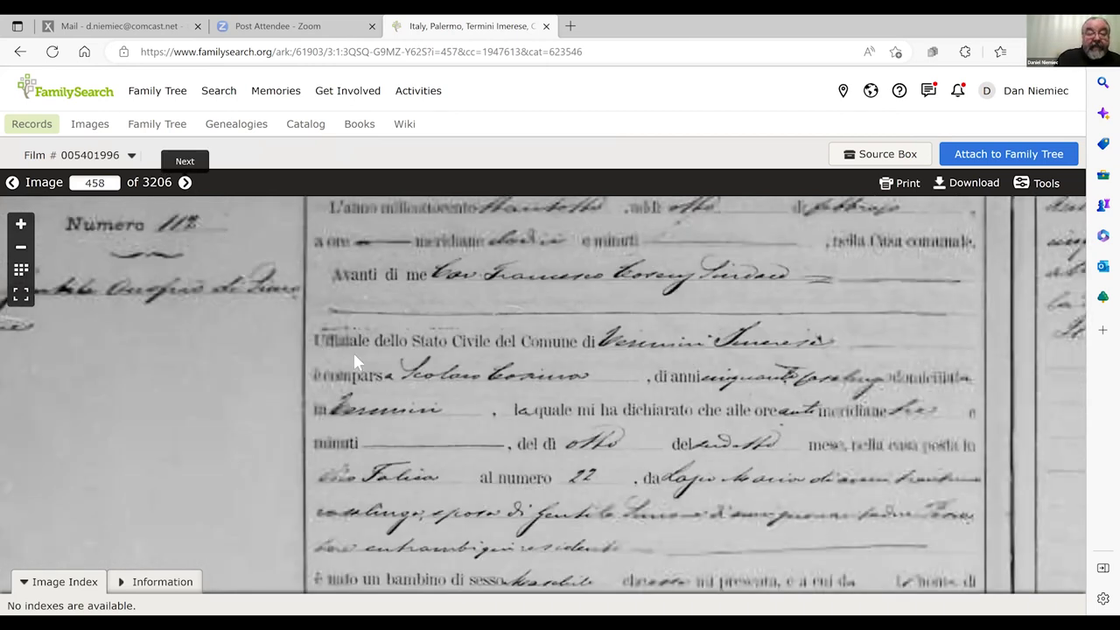
pyautogui.moveTo(350, 407); pyautogui.dragTo(354, 228)
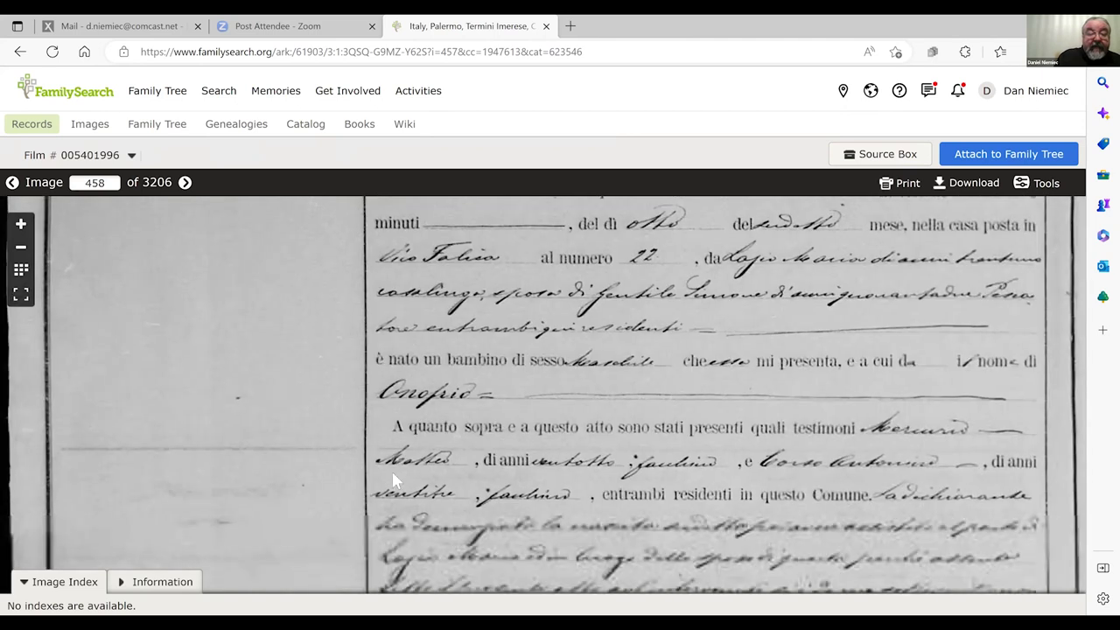
pyautogui.moveTo(393, 479); pyautogui.dragTo(391, 469)
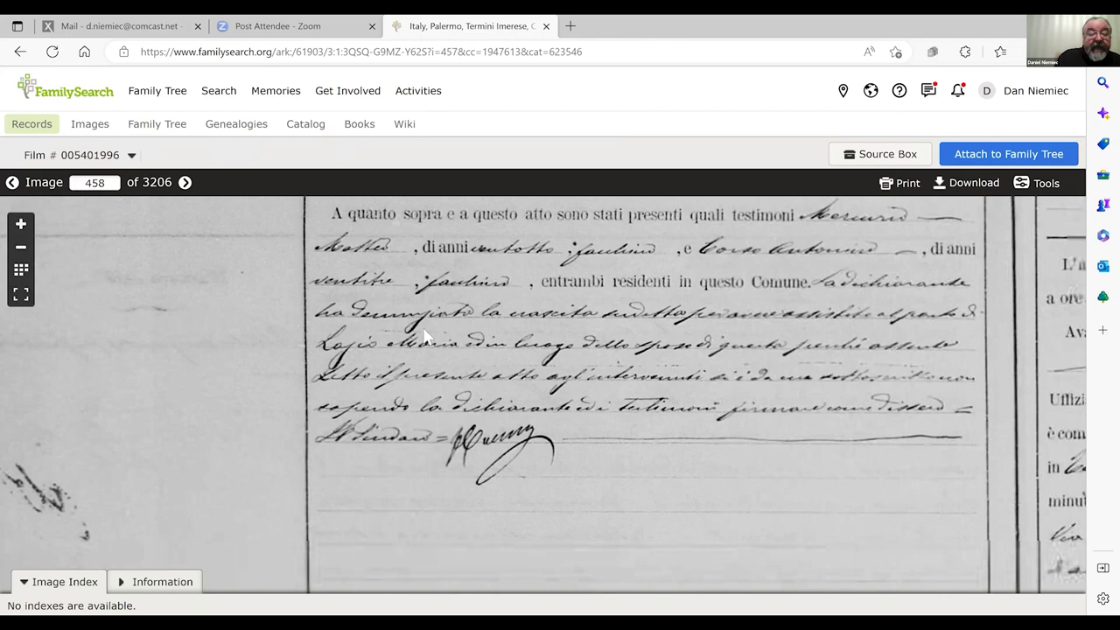
pyautogui.scroll(-3, 408, 251)
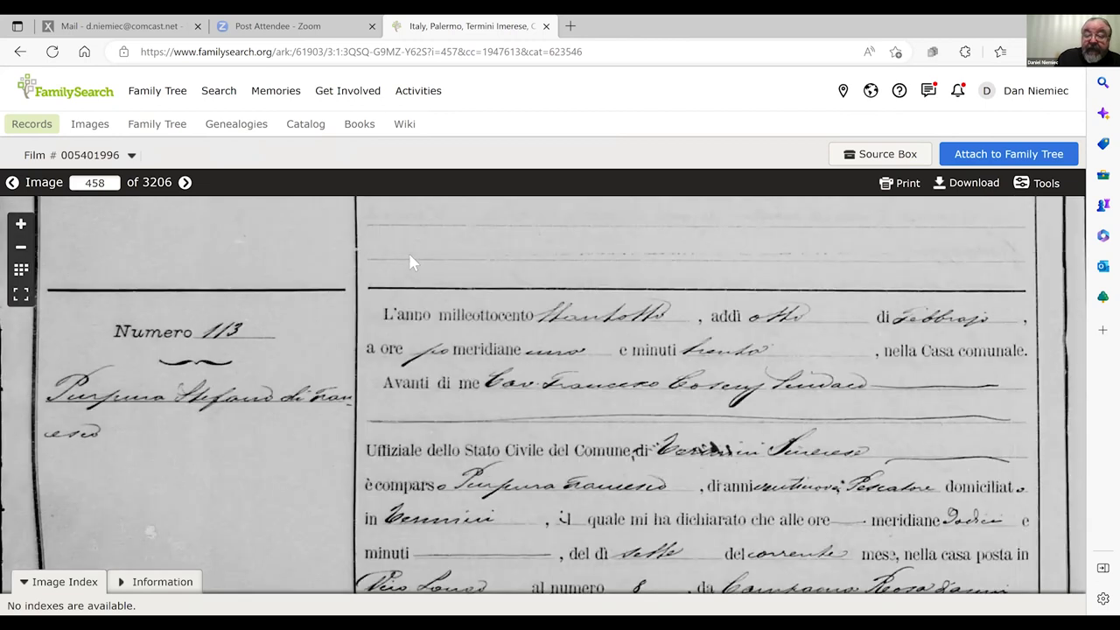
pyautogui.scroll(-1, 408, 251)
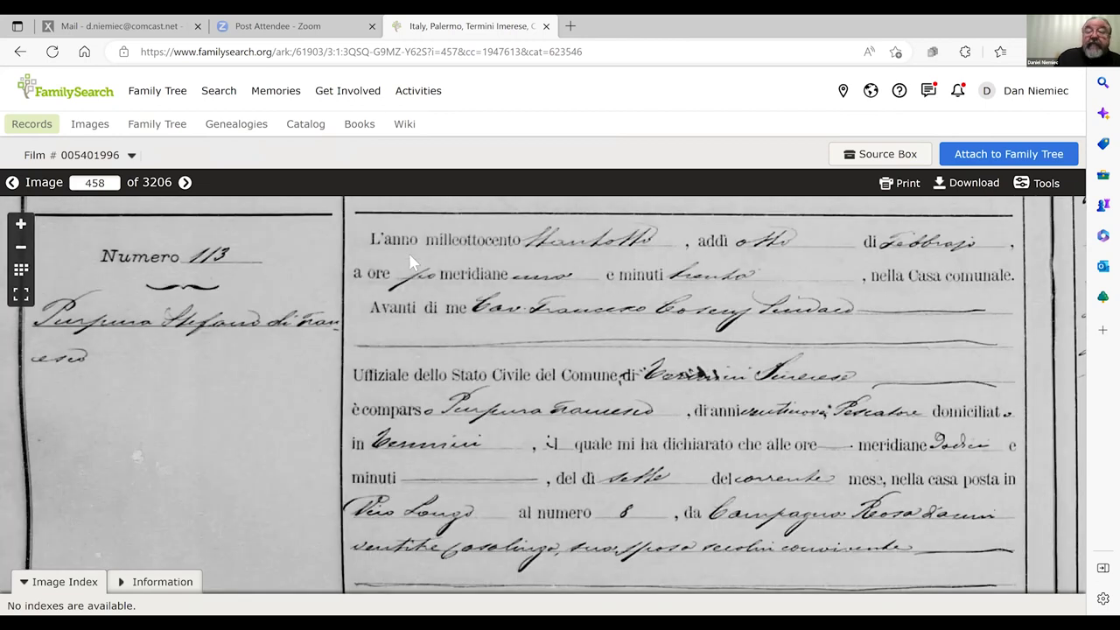
pyautogui.scroll(-1, 113, 326)
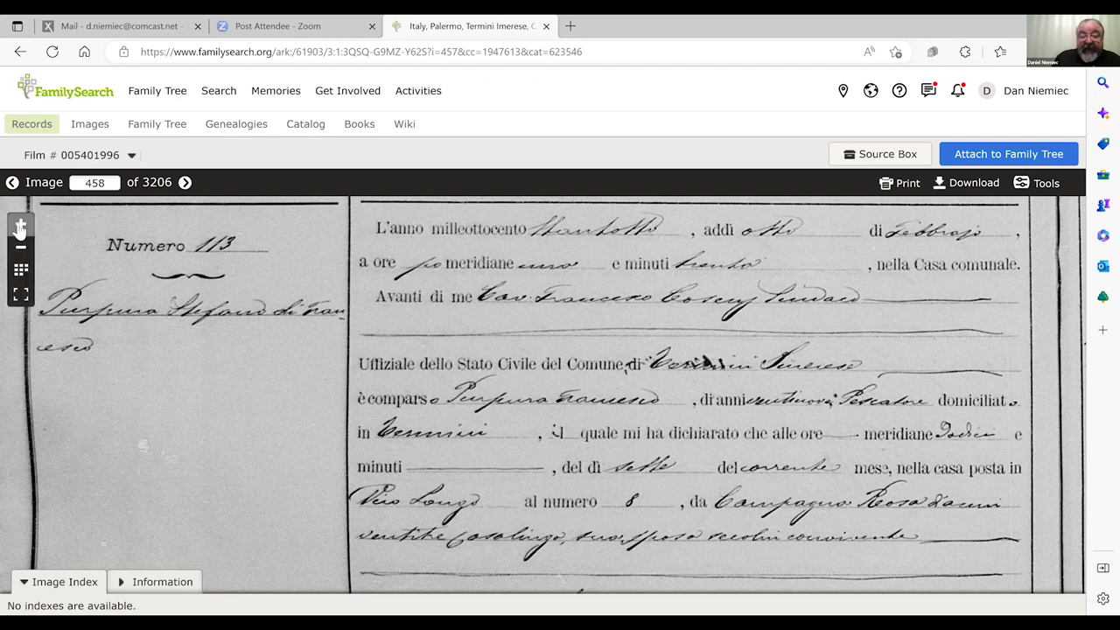
# Enlarge the birth-date line of act 113 and examine the handwritten day and month entries
pyautogui.click(20, 226)
pyautogui.click(20, 227)
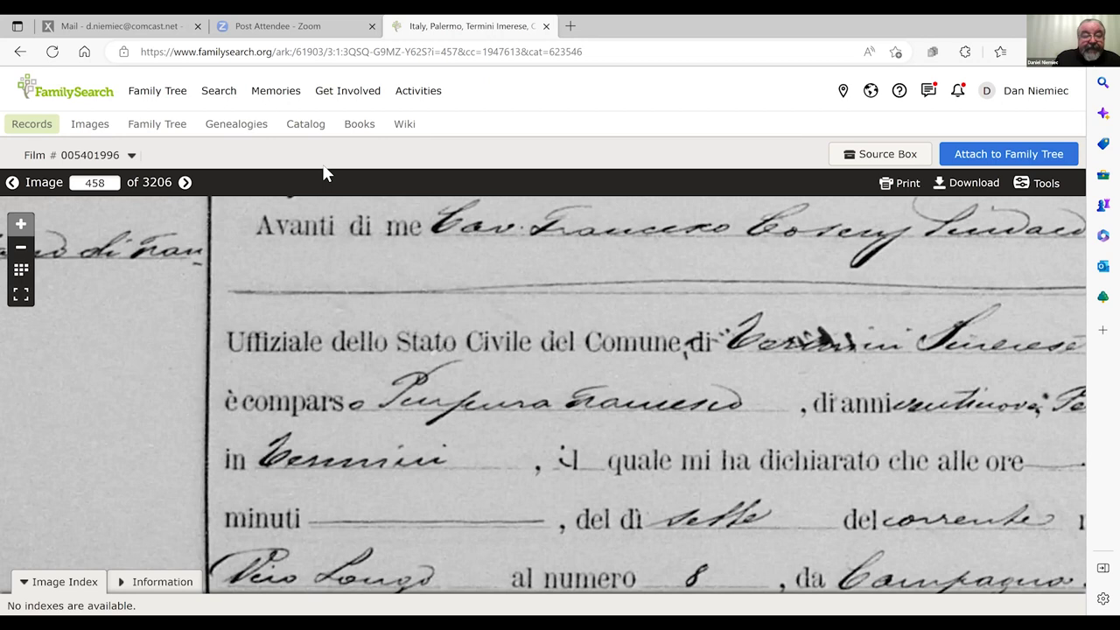
pyautogui.click(20, 226)
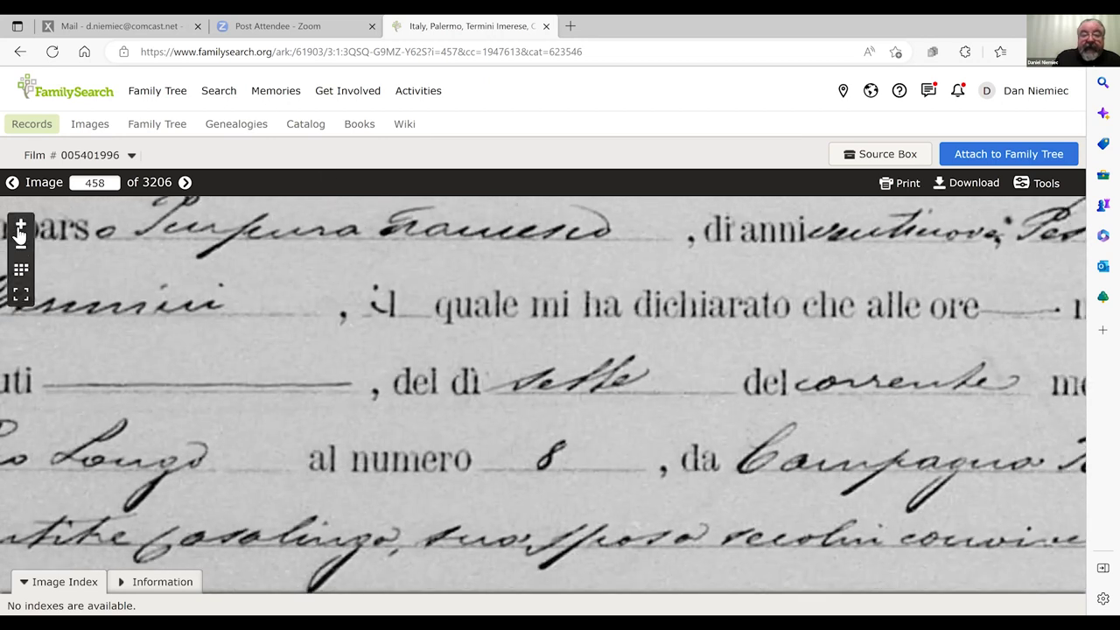
pyautogui.click(21, 228)
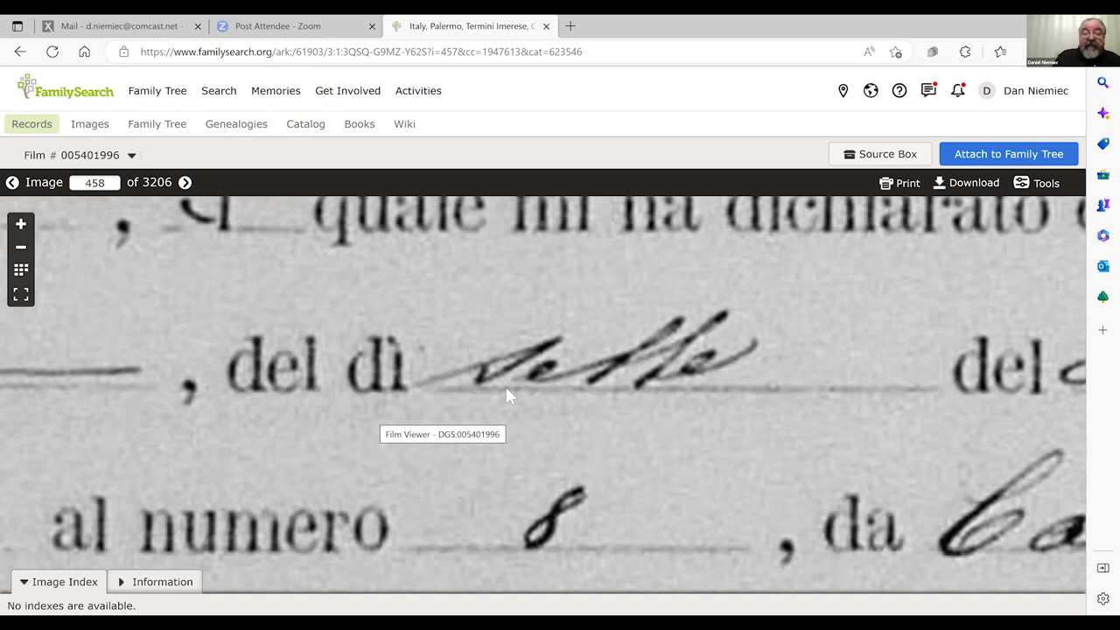
pyautogui.moveTo(385, 420); pyautogui.dragTo(171, 420)
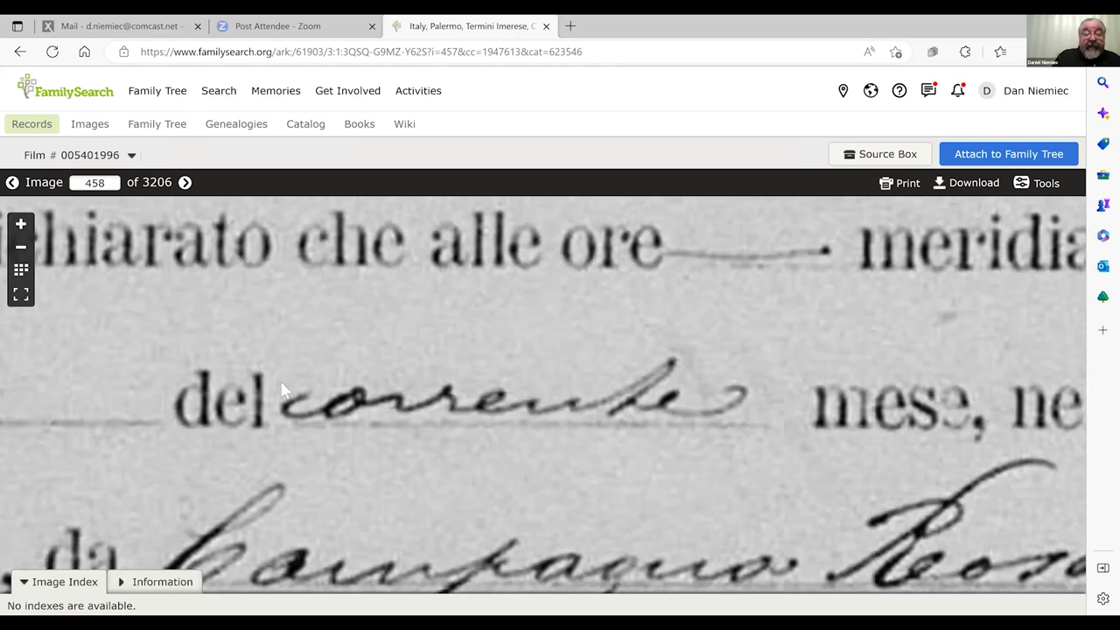
pyautogui.moveTo(884, 427); pyautogui.dragTo(906, 420)
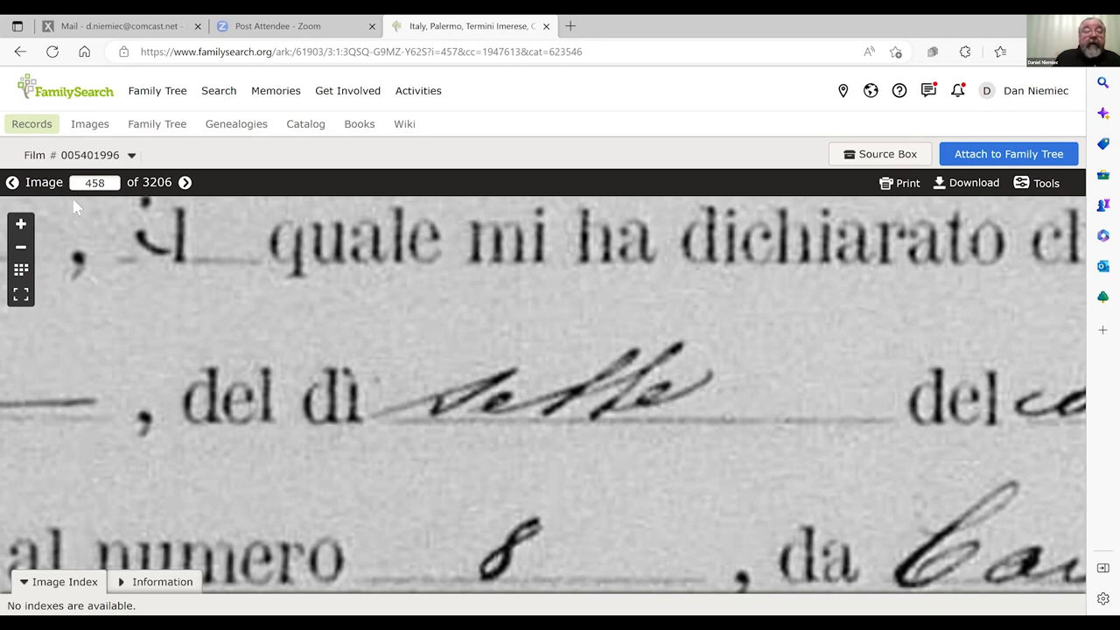
# Reduce the magnification and examine the line of act 113 giving the father's name, age and occupation
pyautogui.click(20, 251)
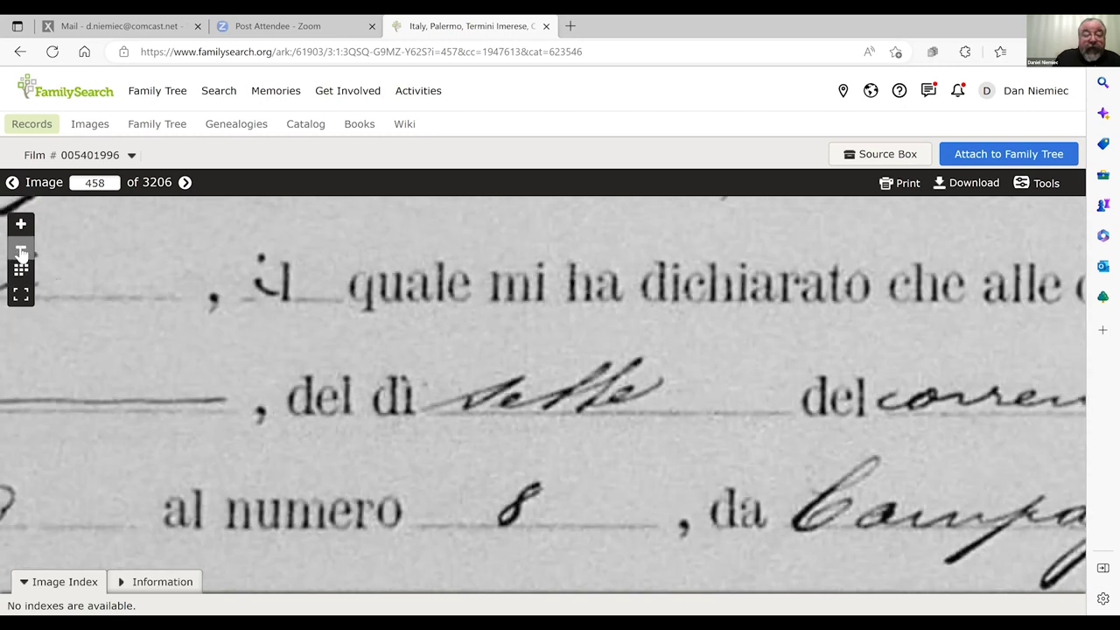
pyautogui.click(20, 251)
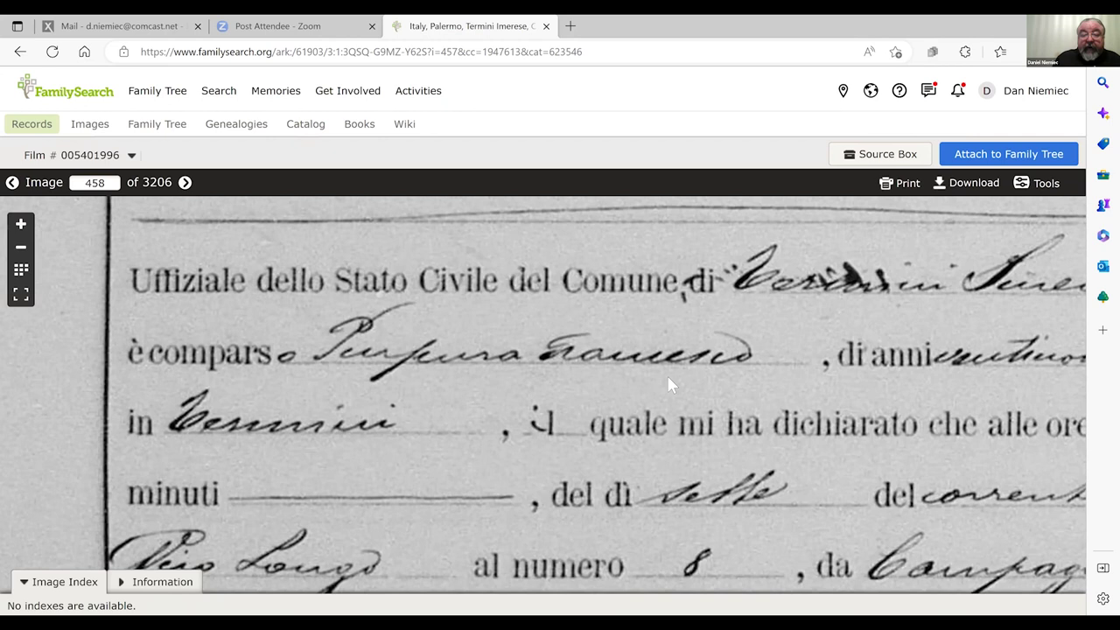
pyautogui.moveTo(780, 386); pyautogui.dragTo(777, 386)
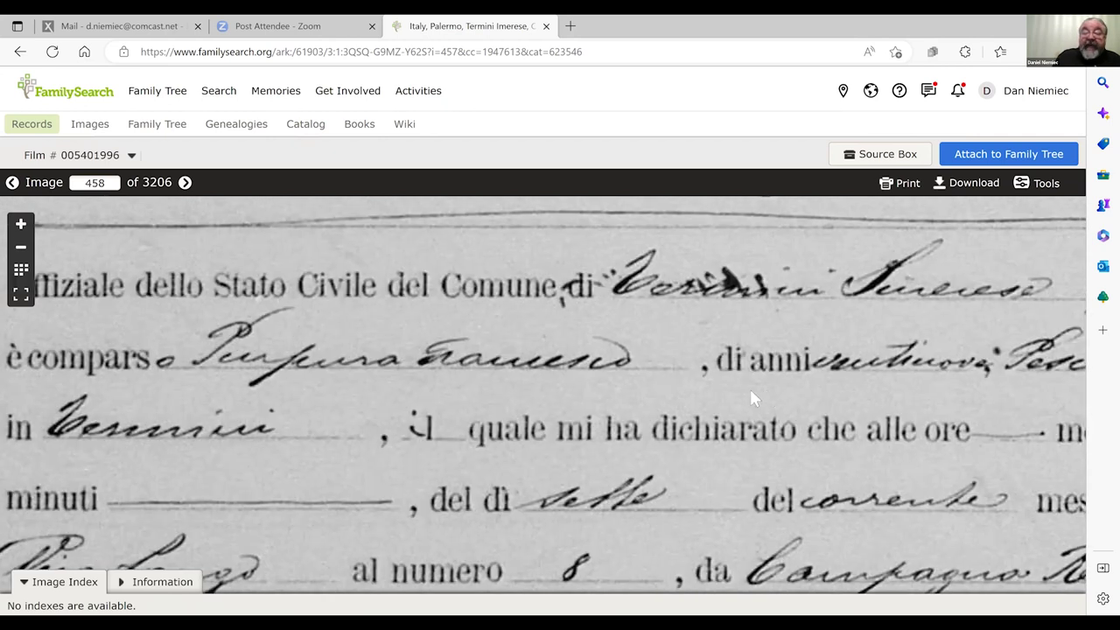
pyautogui.press('Right')
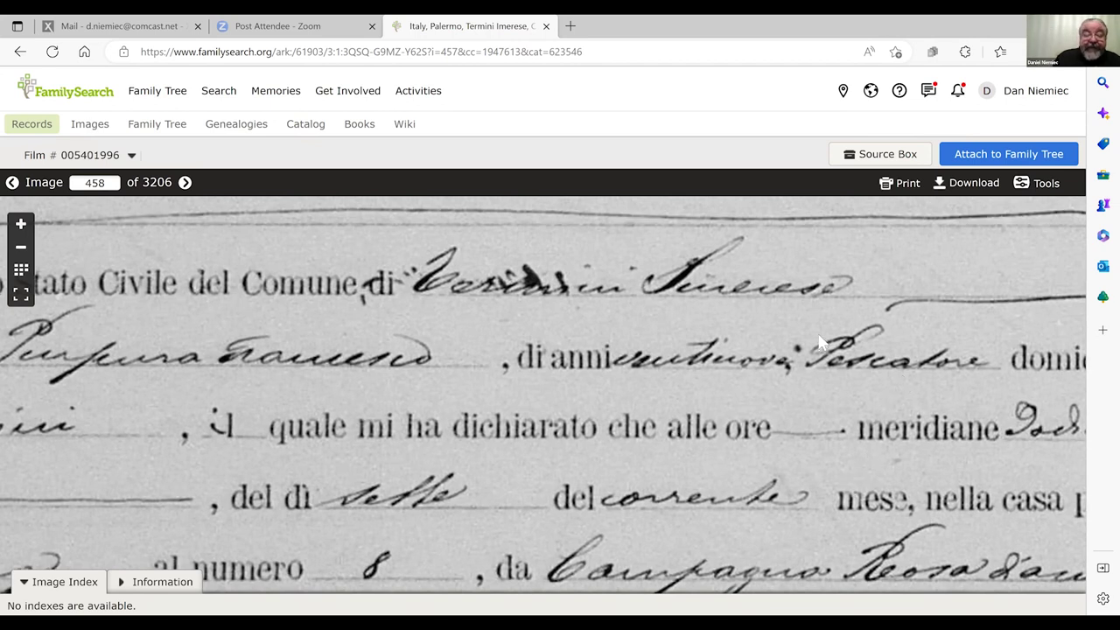
# Reduce the magnification and examine the lines of act 113 giving the birthplace address and the mother's details
pyautogui.scroll(-3, 820, 342)
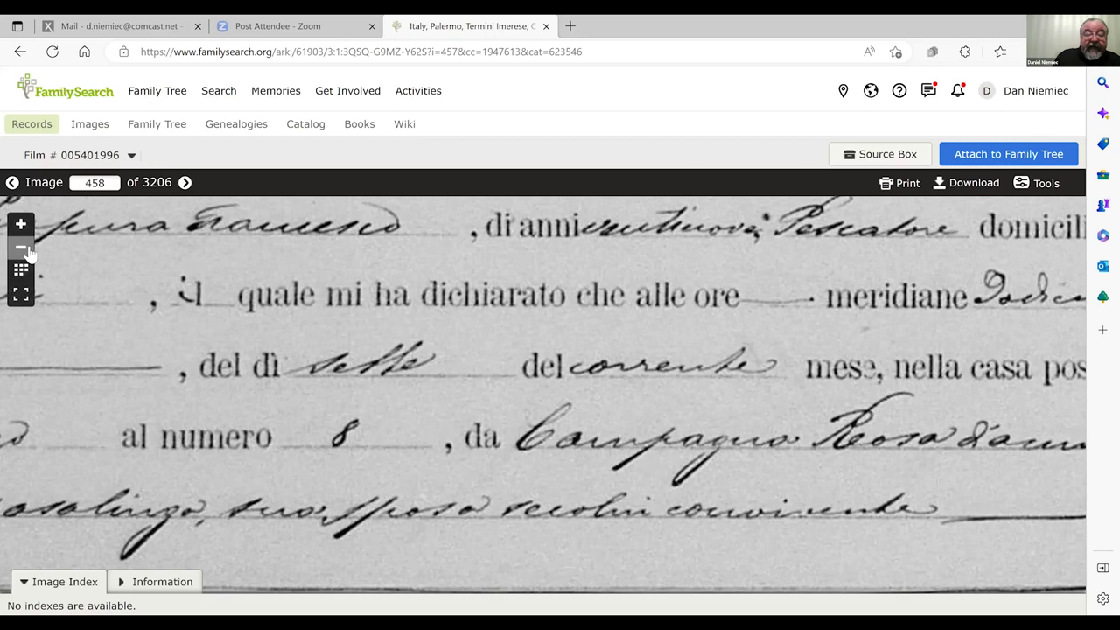
pyautogui.click(29, 252)
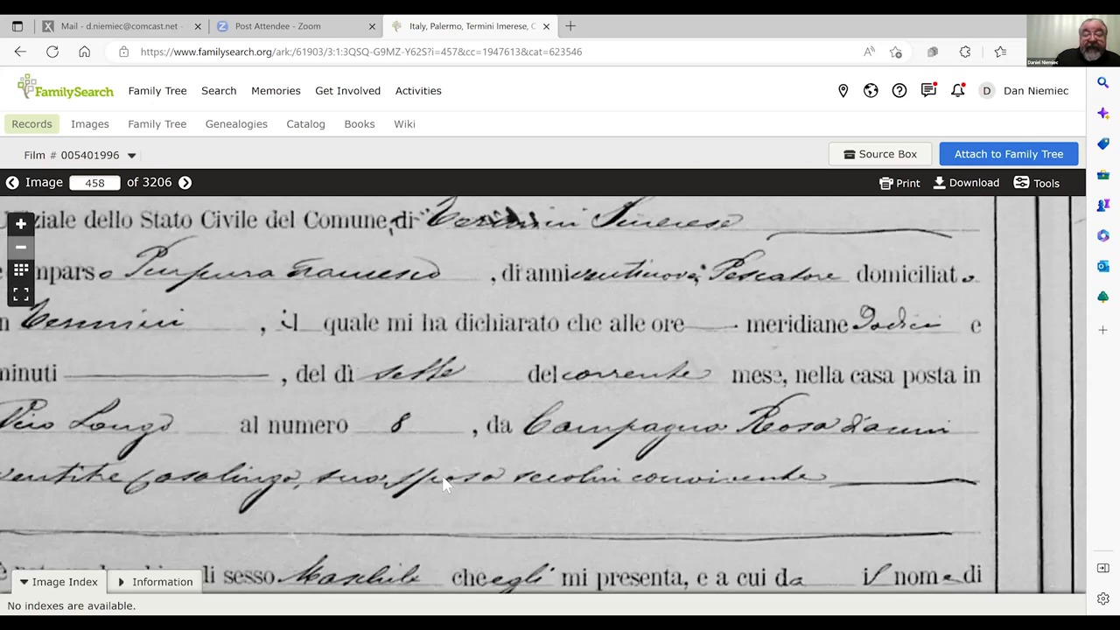
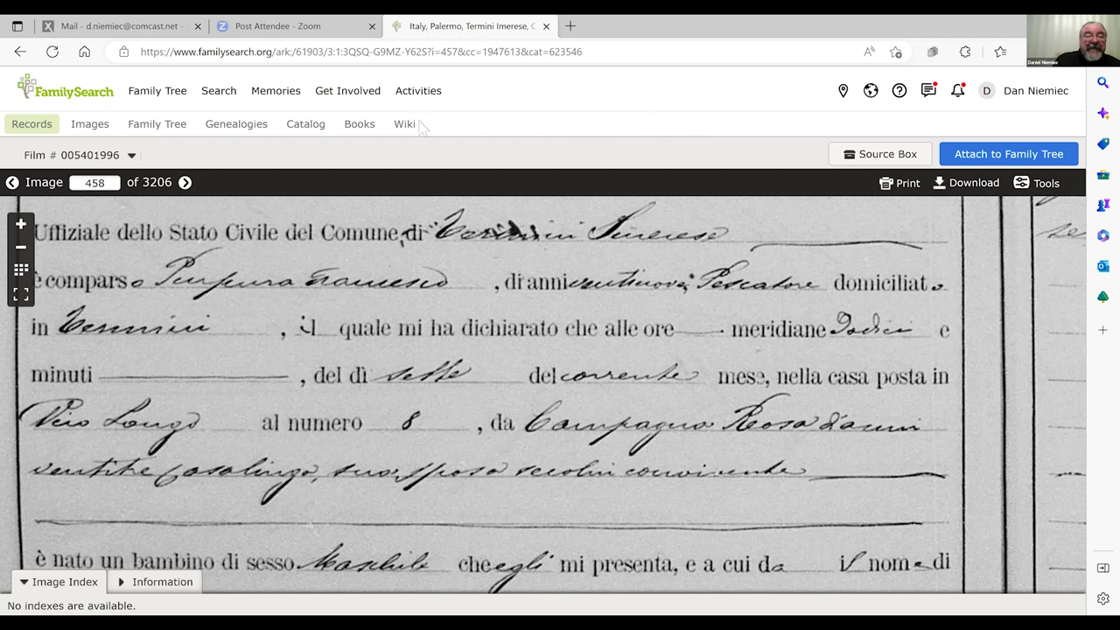
# Open the historical images search and find image groups for the place Triggiano, Bari, Puglia, Italy
pyautogui.click(74, 130)
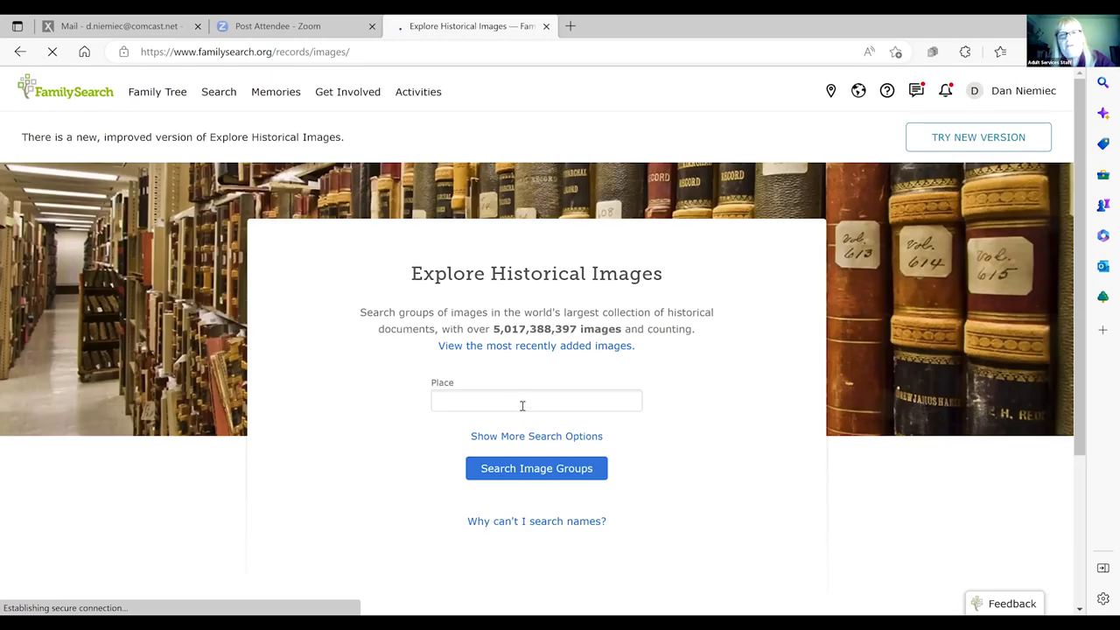
pyautogui.click(523, 406)
pyautogui.write('triggiano')
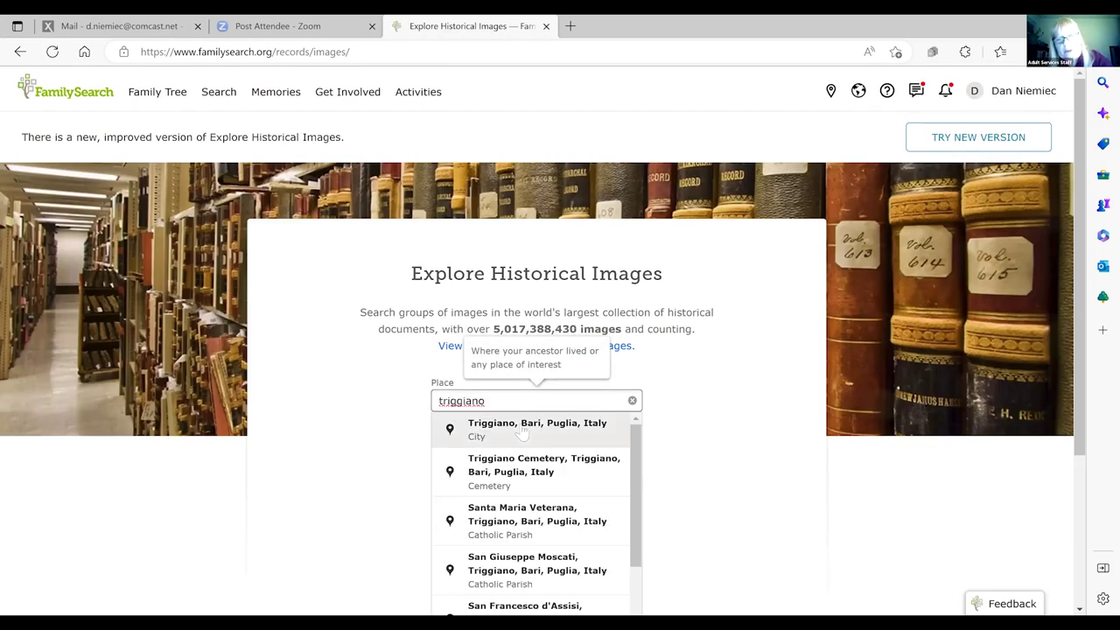
pyautogui.click(522, 428)
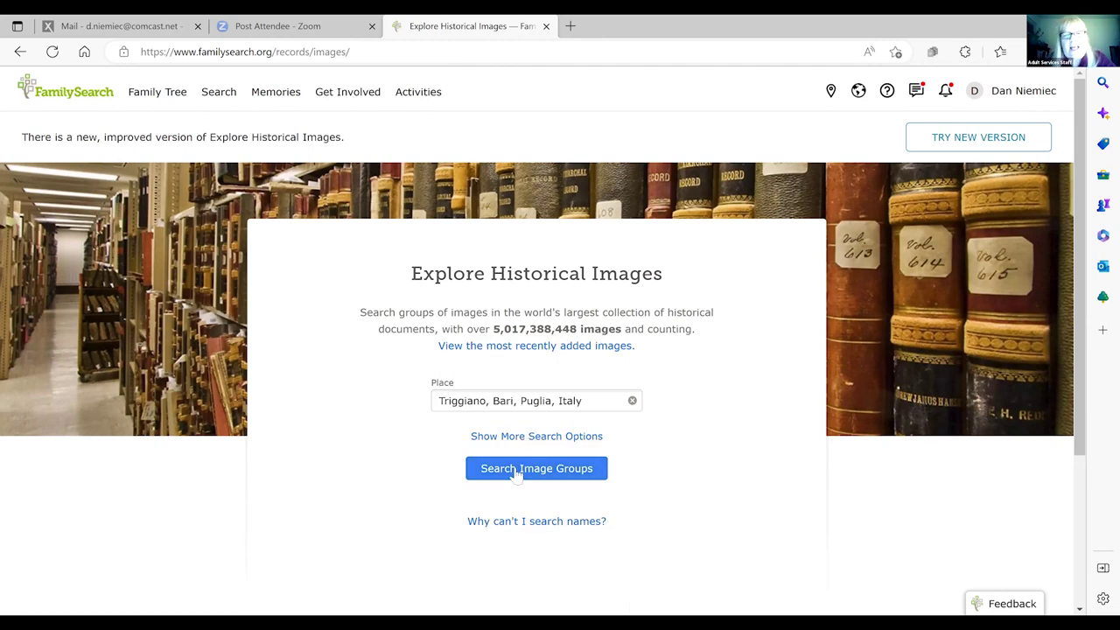
pyautogui.click(517, 472)
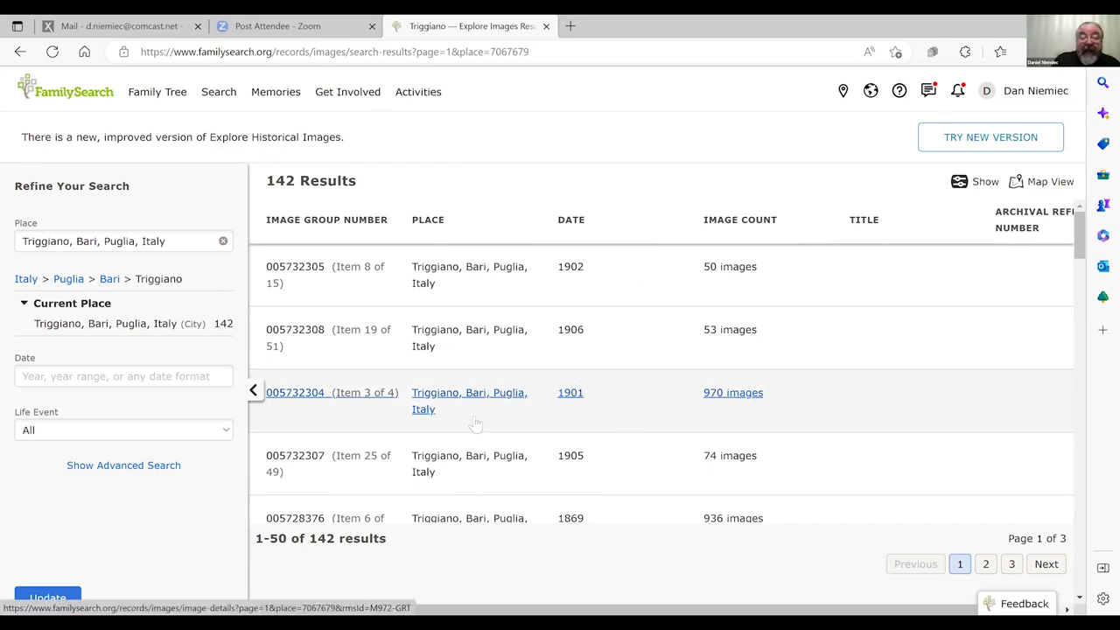
pyautogui.click(54, 374)
pyautogui.write('1')
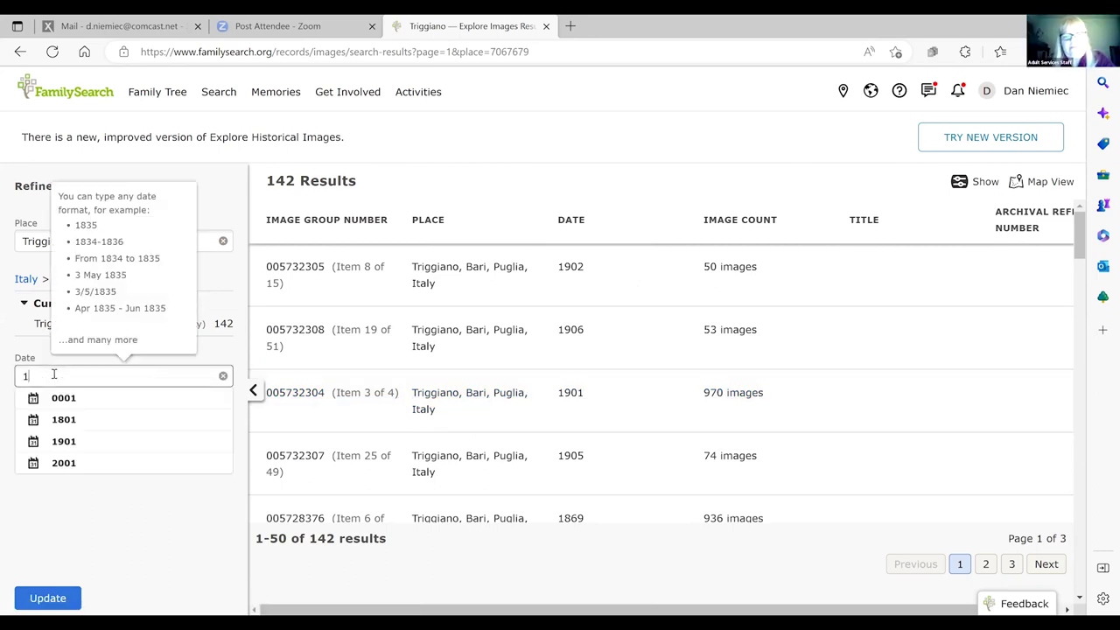
pyautogui.write('930')
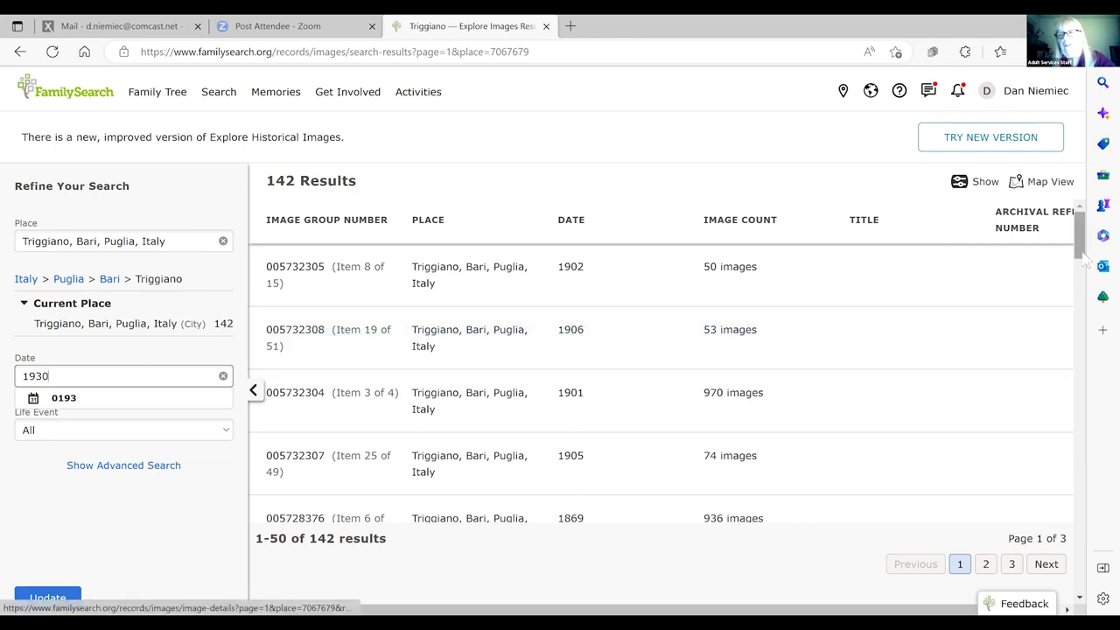
# Browse to page 2 of the Triggiano results and open the 1936 Morti image group 101369087
pyautogui.moveTo(1083, 248); pyautogui.dragTo(1104, 584)
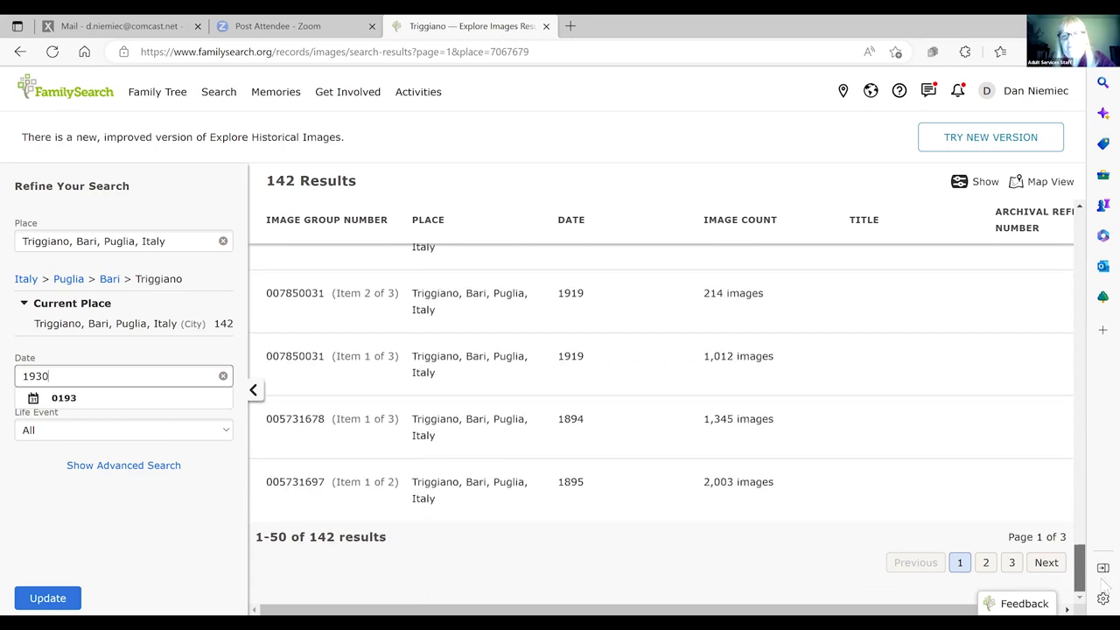
pyautogui.click(985, 562)
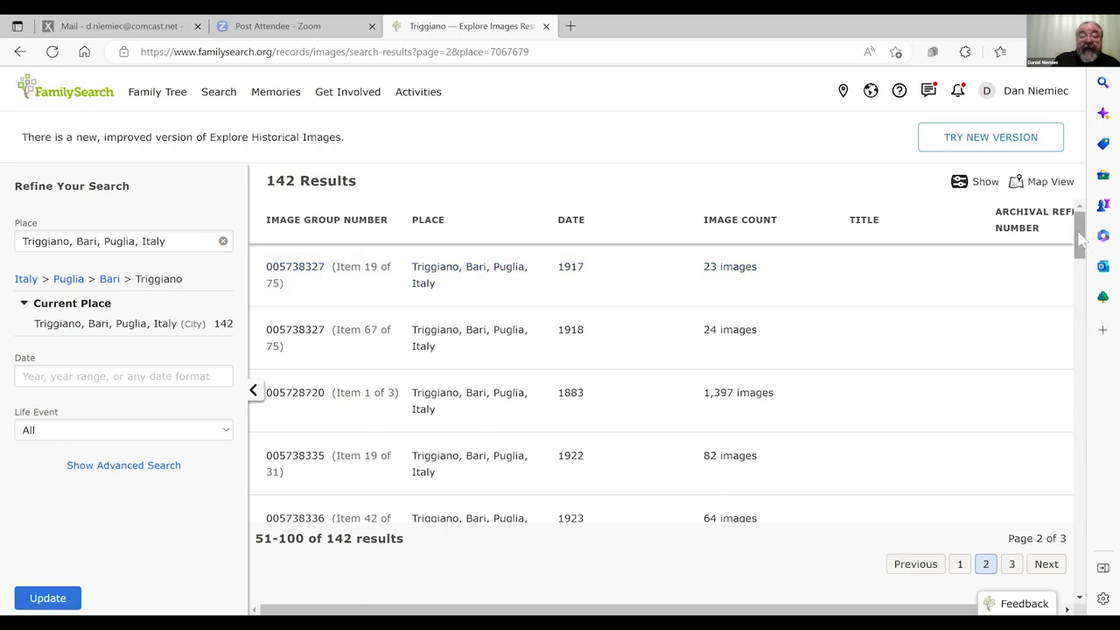
pyautogui.moveTo(1081, 237); pyautogui.dragTo(1091, 418)
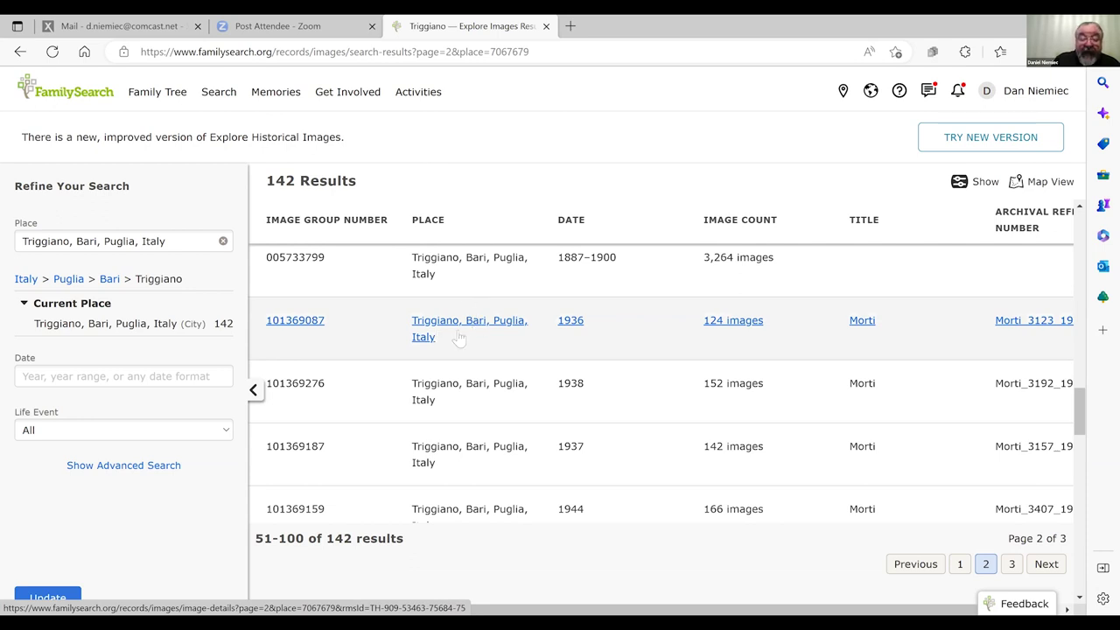
pyautogui.click(313, 322)
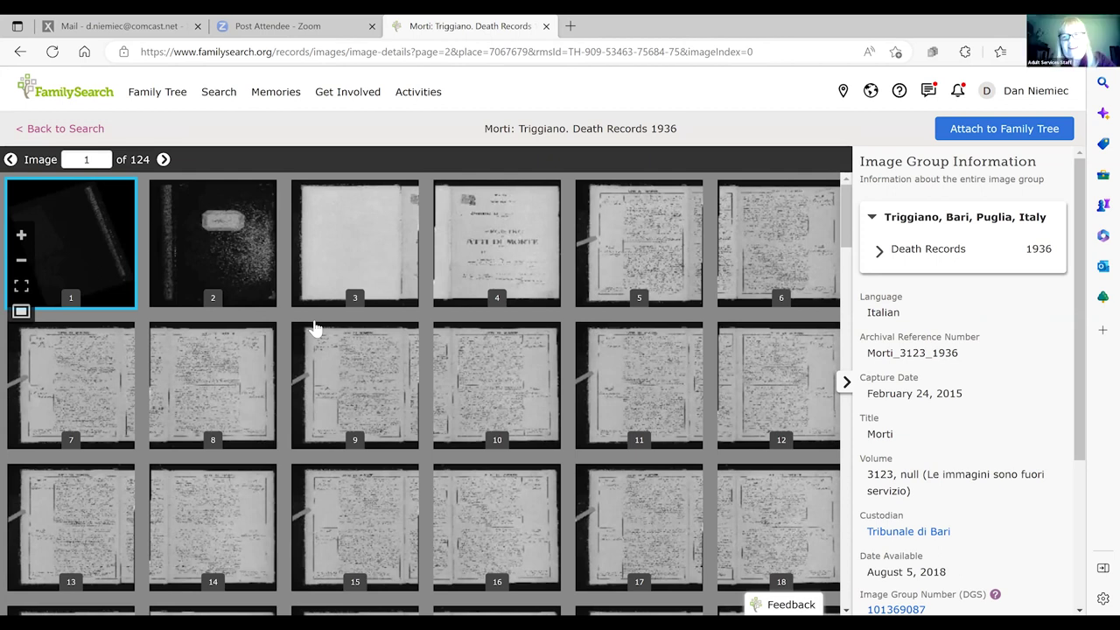
# Open image 4 of the 1936 death records and enlarge the register's title page for reading
pyautogui.click(512, 257)
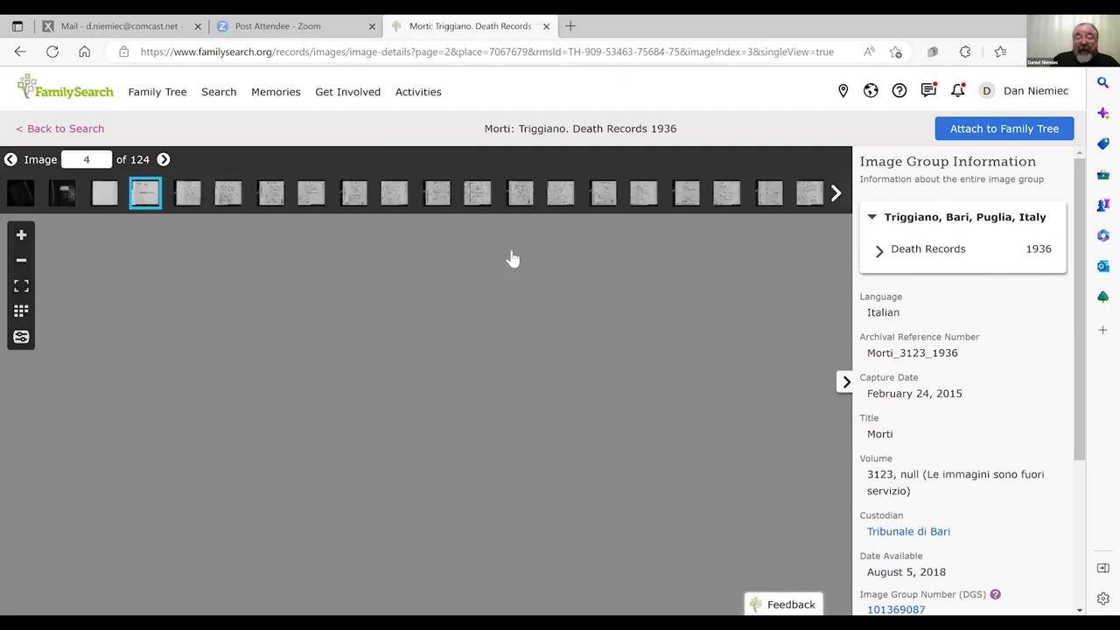
pyautogui.click(20, 235)
pyautogui.click(19, 236)
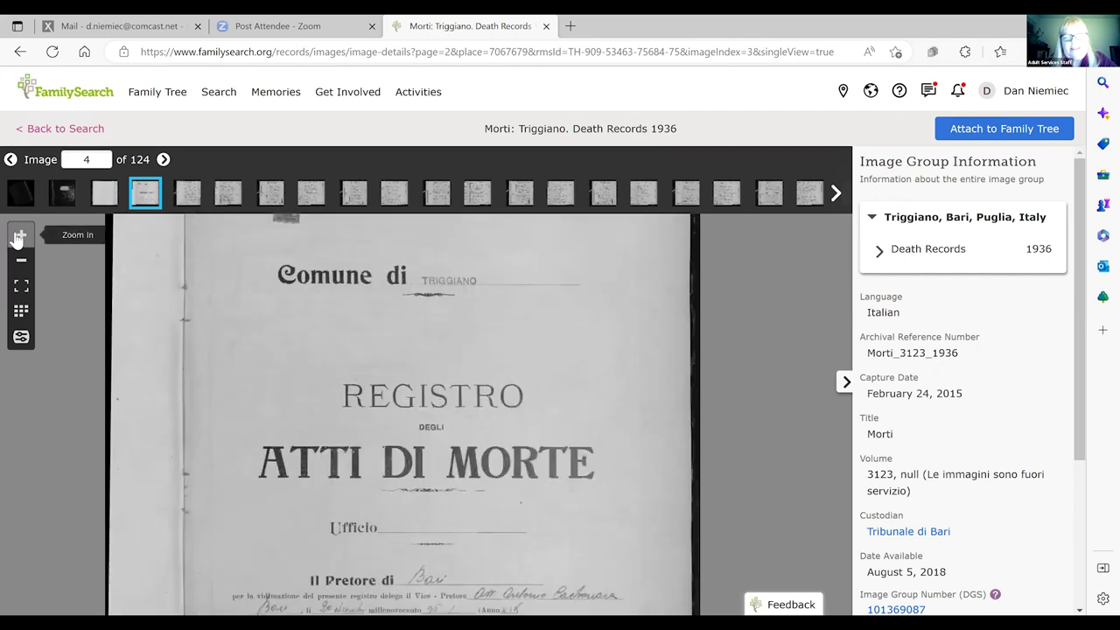
pyautogui.moveTo(437, 353); pyautogui.dragTo(512, 370)
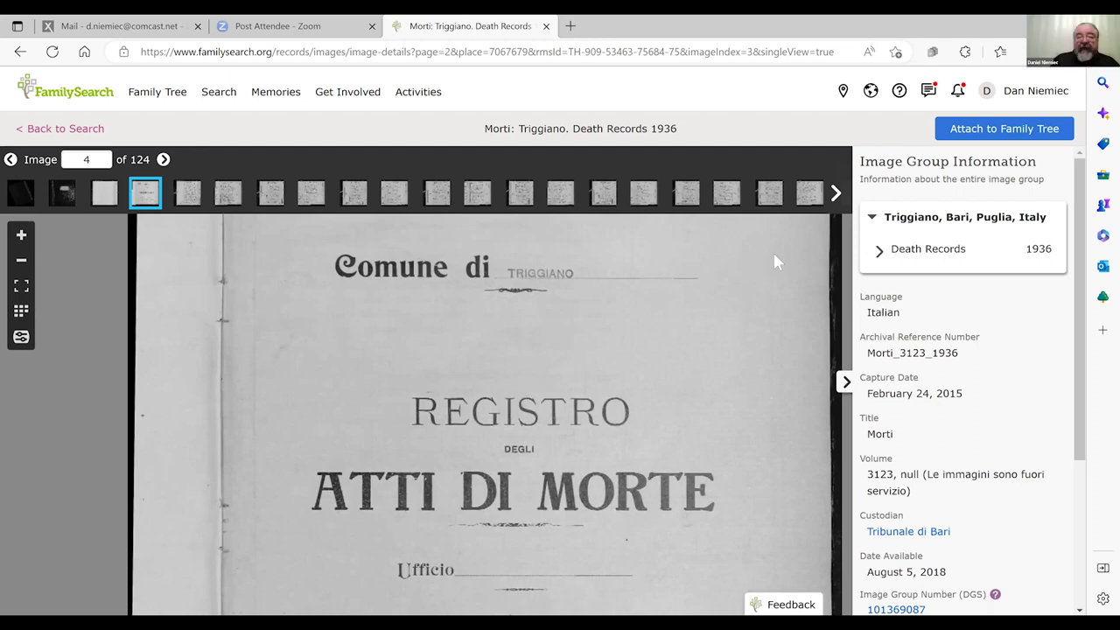
# Open image 33 further along in the death register and bring death act number 57 into view
pyautogui.click(836, 191)
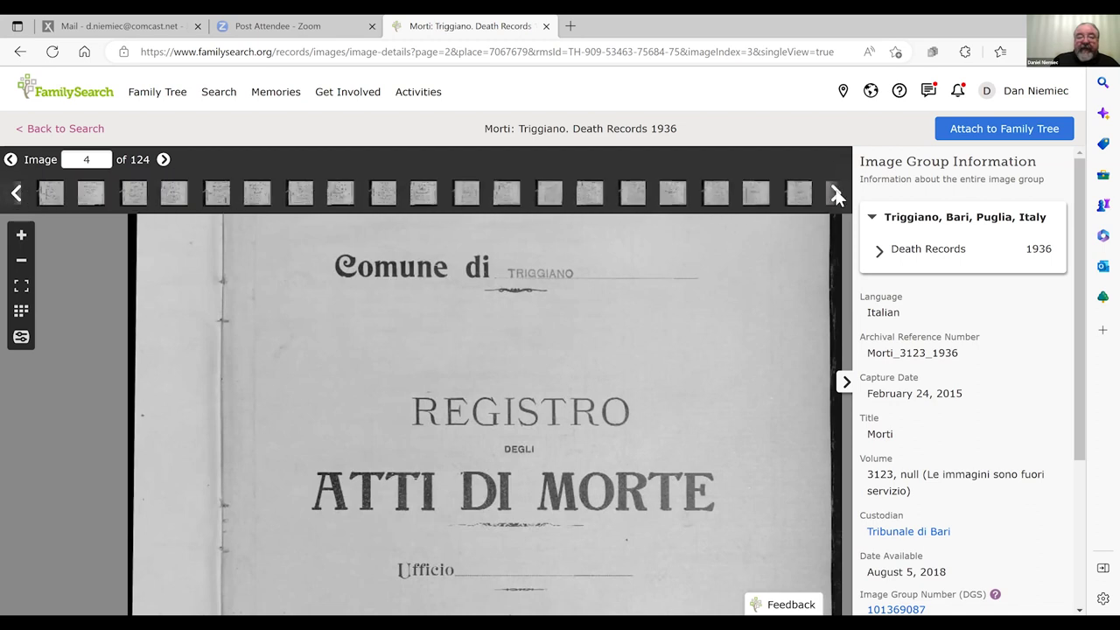
pyautogui.click(548, 194)
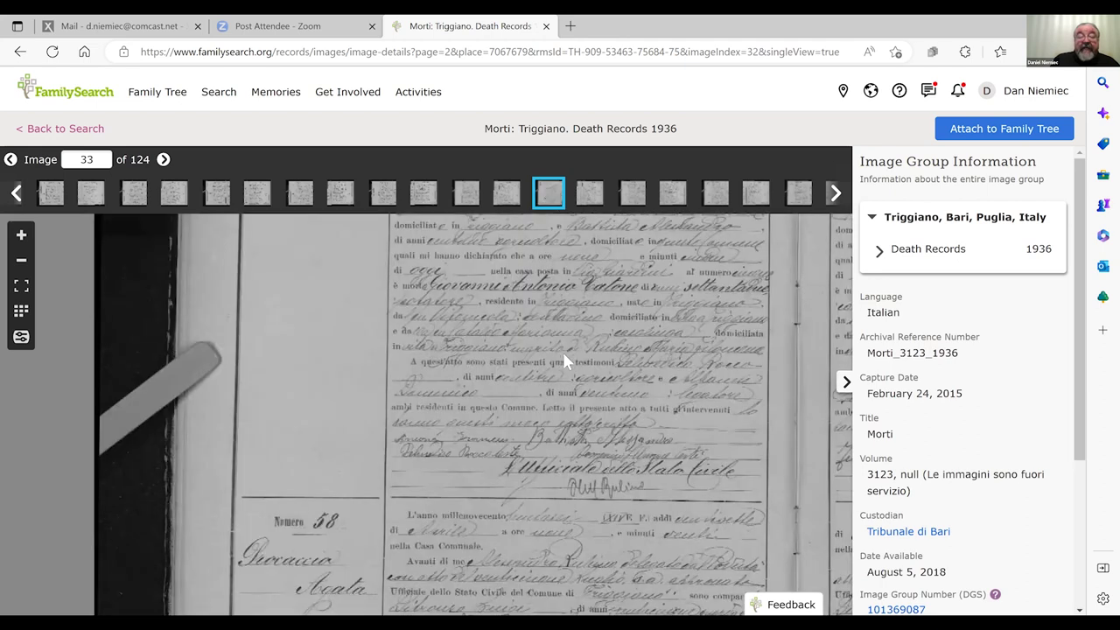
pyautogui.moveTo(579, 476); pyautogui.dragTo(598, 456)
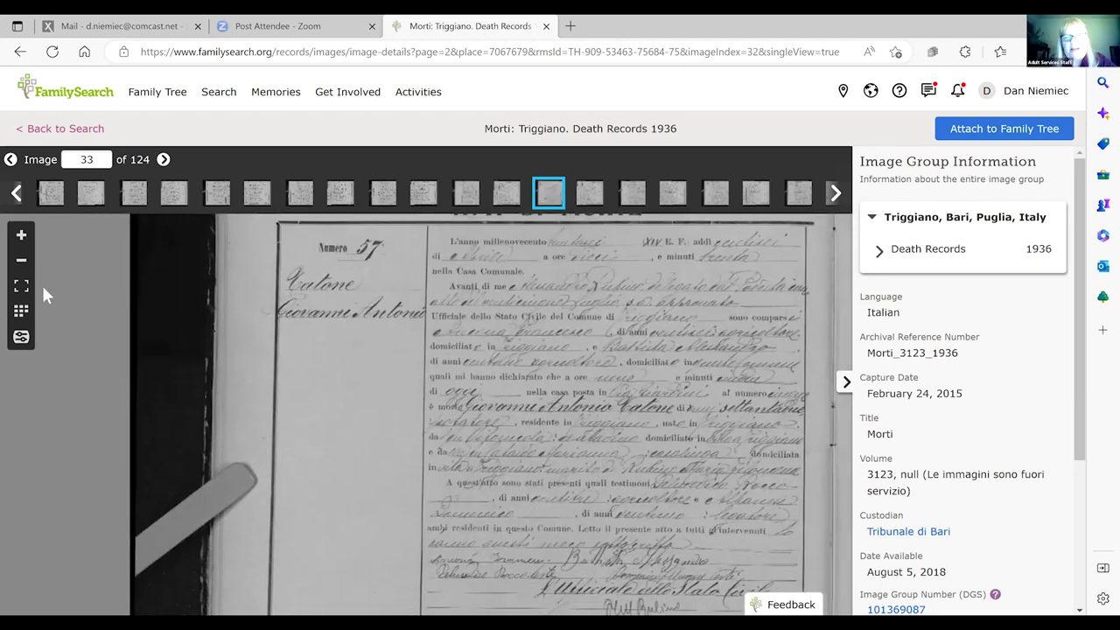
# Enlarge death act 57 and examine the handwritten lines giving the day of death and the deceased's name and occupation
pyautogui.click(21, 236)
pyautogui.moveTo(456, 392); pyautogui.dragTo(361, 440)
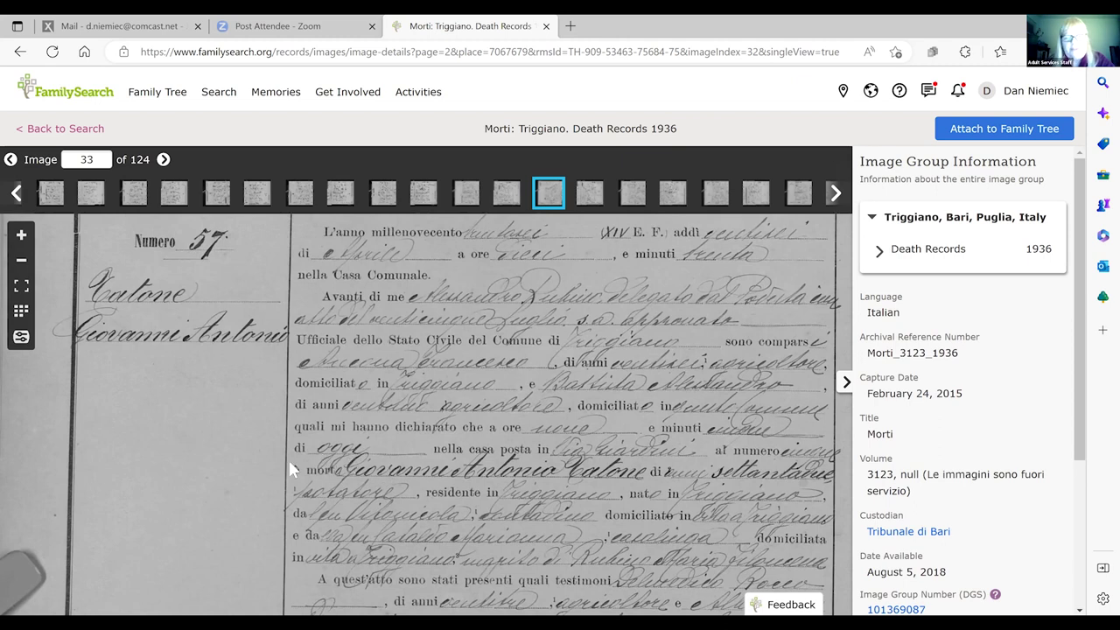
pyautogui.click(21, 239)
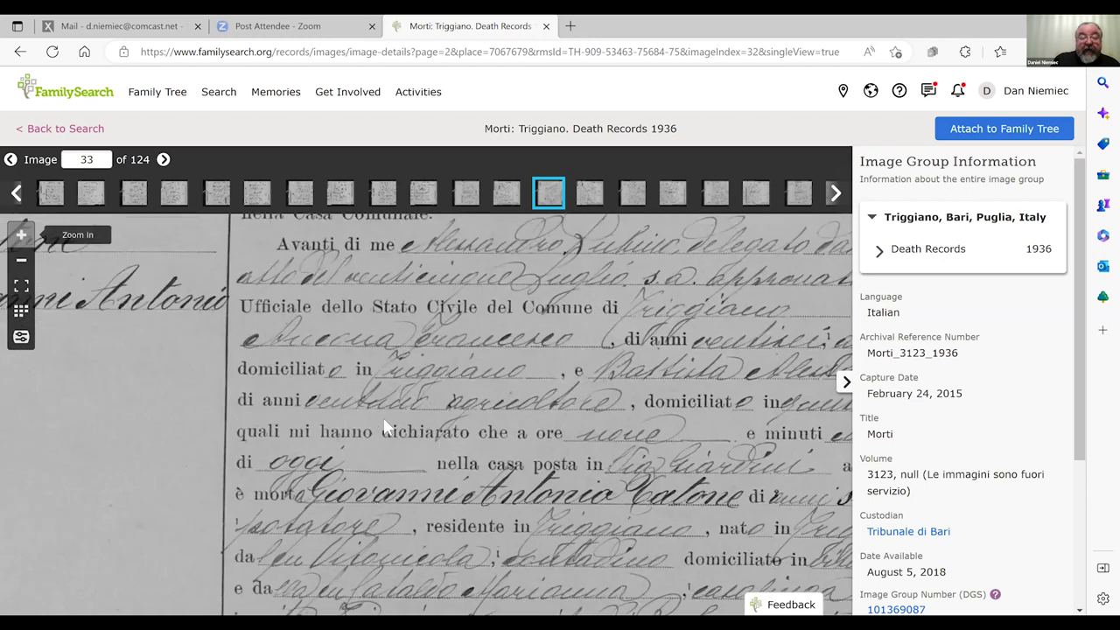
pyautogui.moveTo(385, 427); pyautogui.dragTo(463, 365)
pyautogui.click(21, 240)
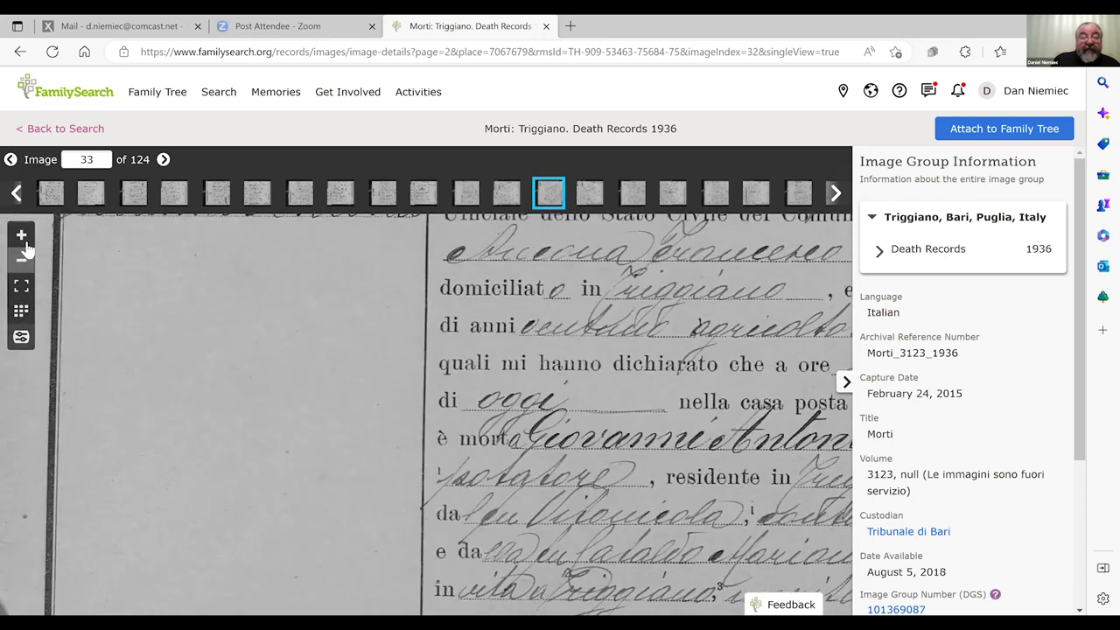
pyautogui.click(21, 240)
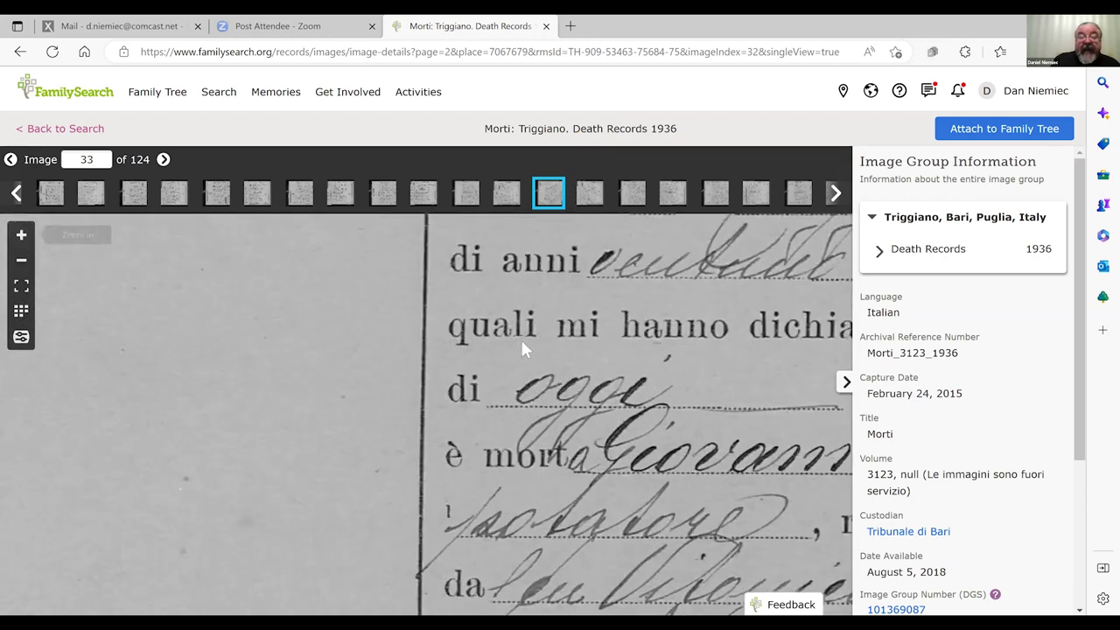